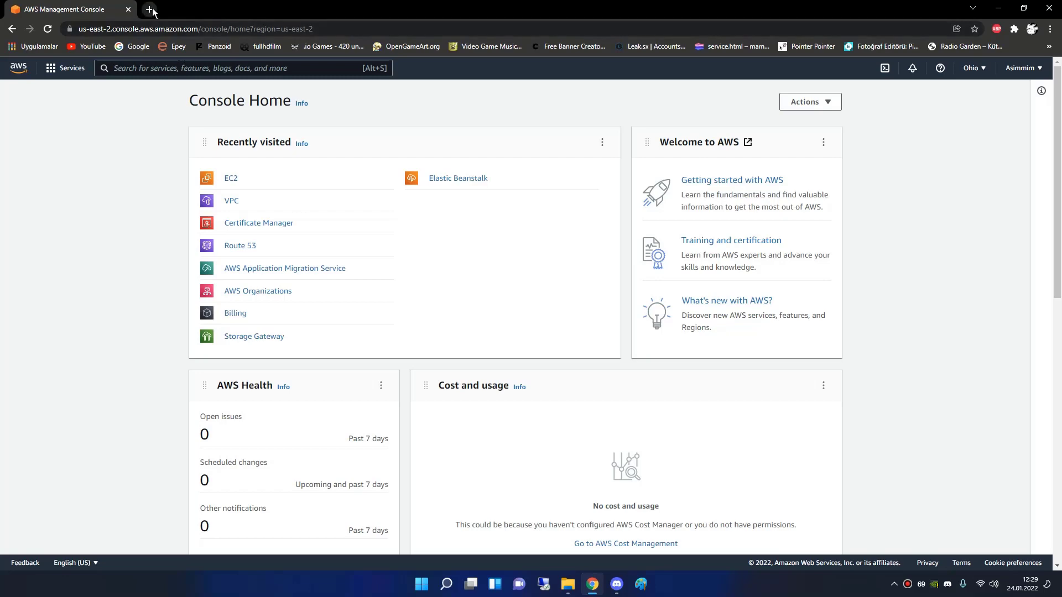
Open the AWS home page in a separate browser tab, return to the console and close the extra tab.
{"action": "left_click", "coordinate": [150, 9]}
{"action": "type", "text": "aws"}
{"action": "key", "text": "Return"}
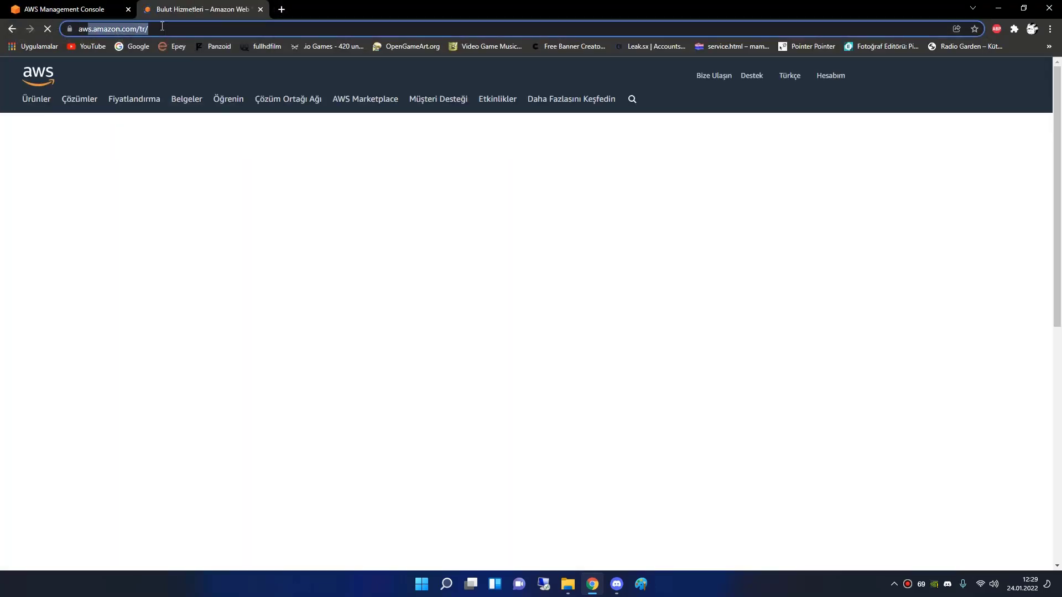
{"action": "left_click", "coordinate": [162, 26]}
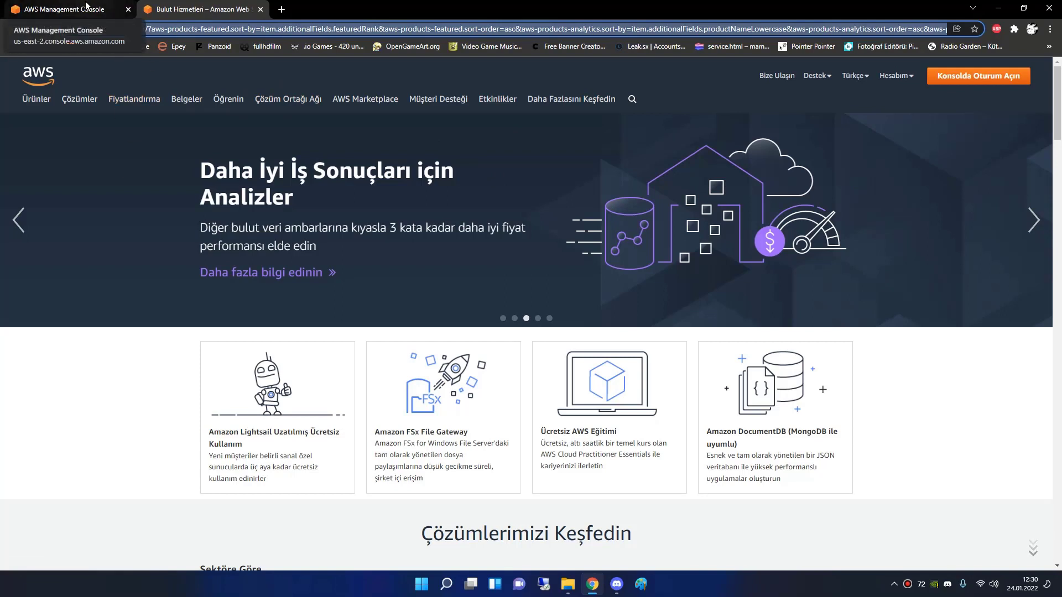
{"action": "left_click", "coordinate": [85, 7]}
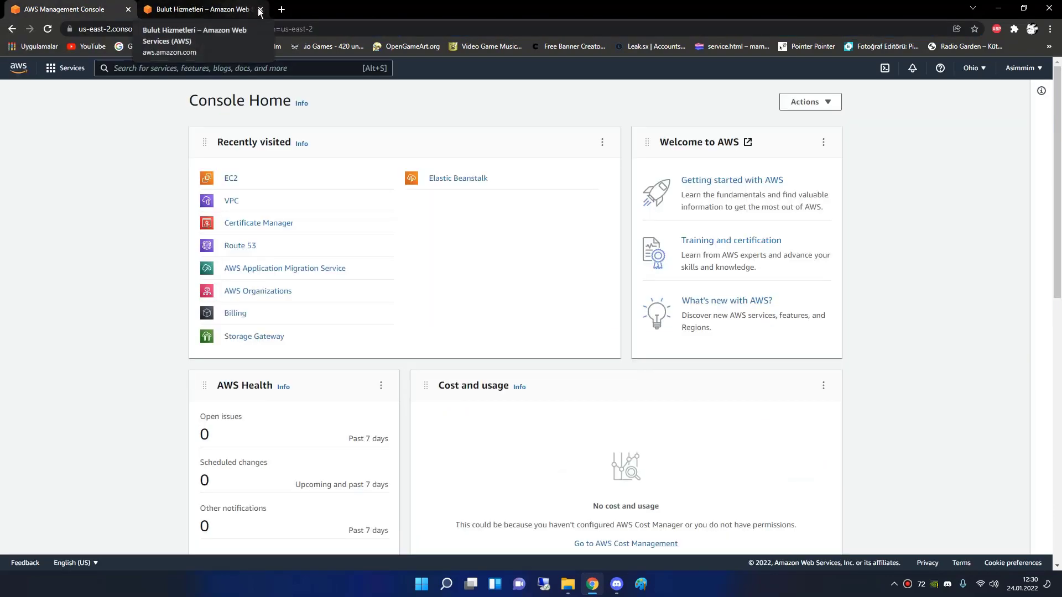
{"action": "left_click", "coordinate": [260, 9]}
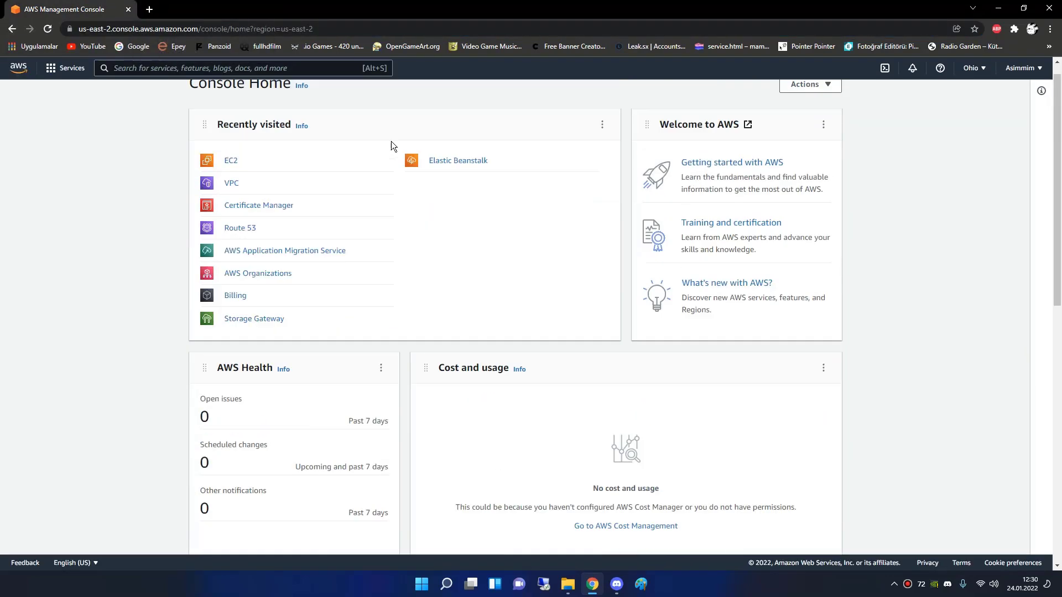
{"action": "left_click", "coordinate": [601, 143]}
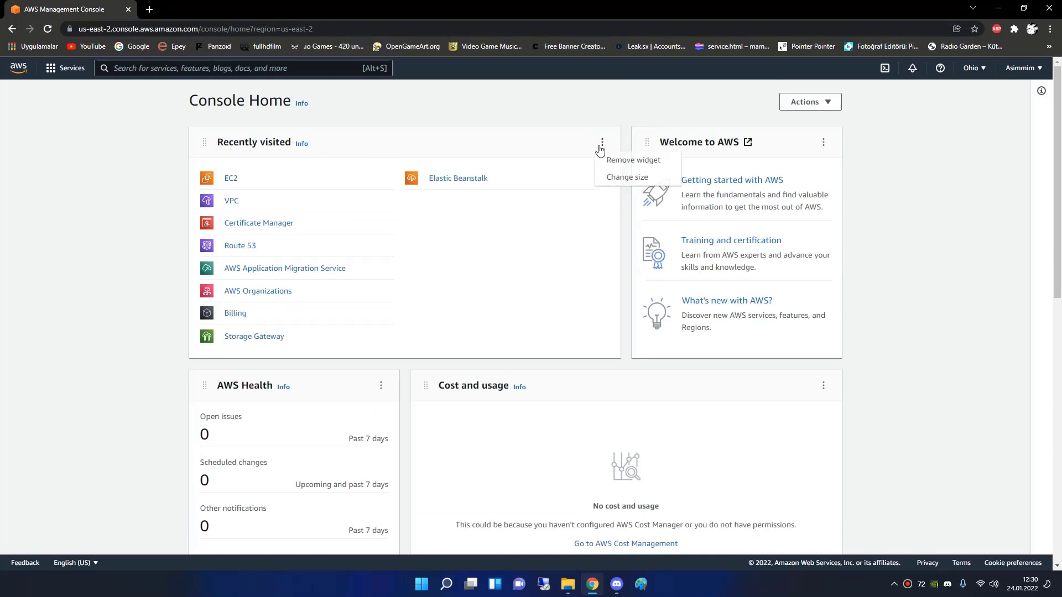
{"action": "left_click", "coordinate": [588, 116]}
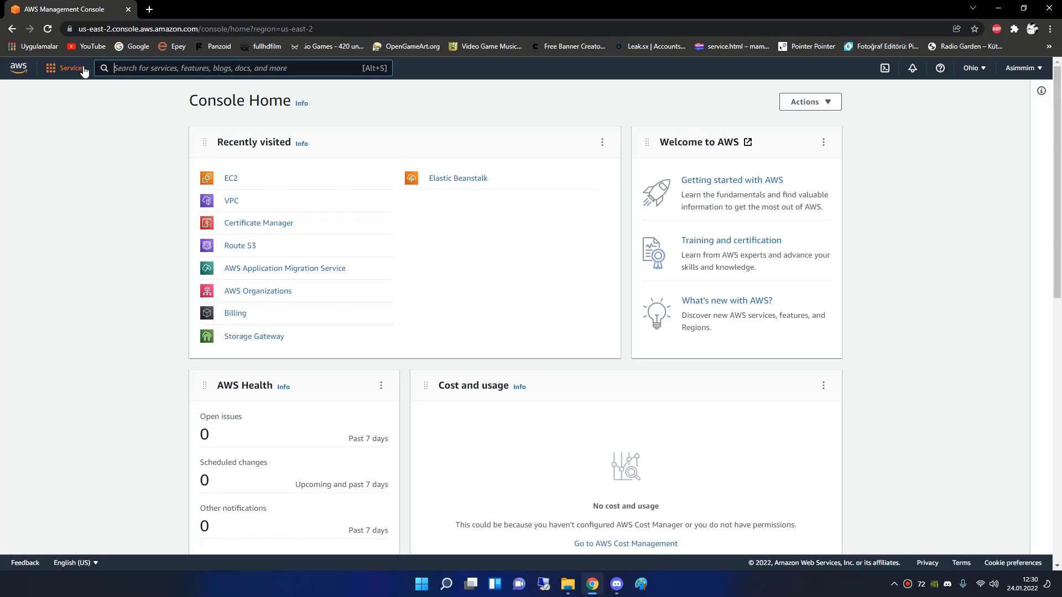
Search the AWS services for ec2, open the EC2 service and go to its dashboard.
{"action": "type", "text": "ec2"}
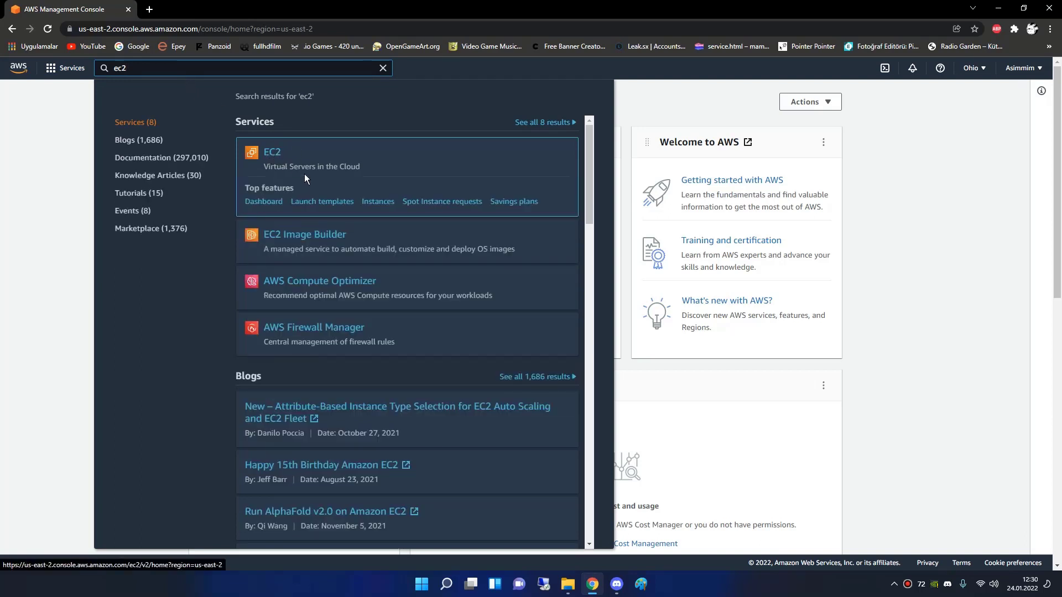
{"action": "left_click", "coordinate": [273, 154]}
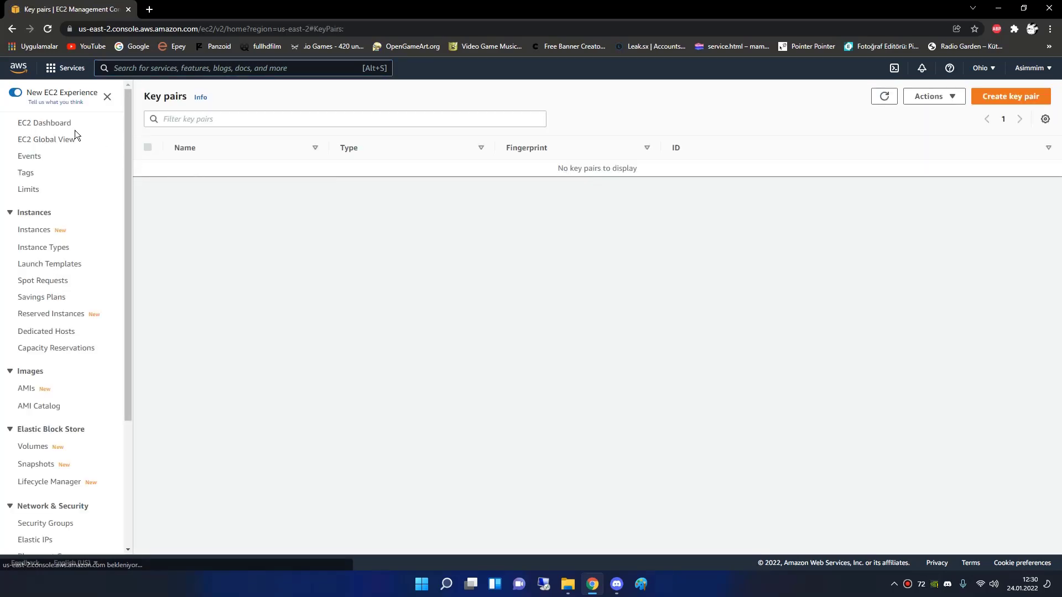
{"action": "left_click", "coordinate": [47, 125]}
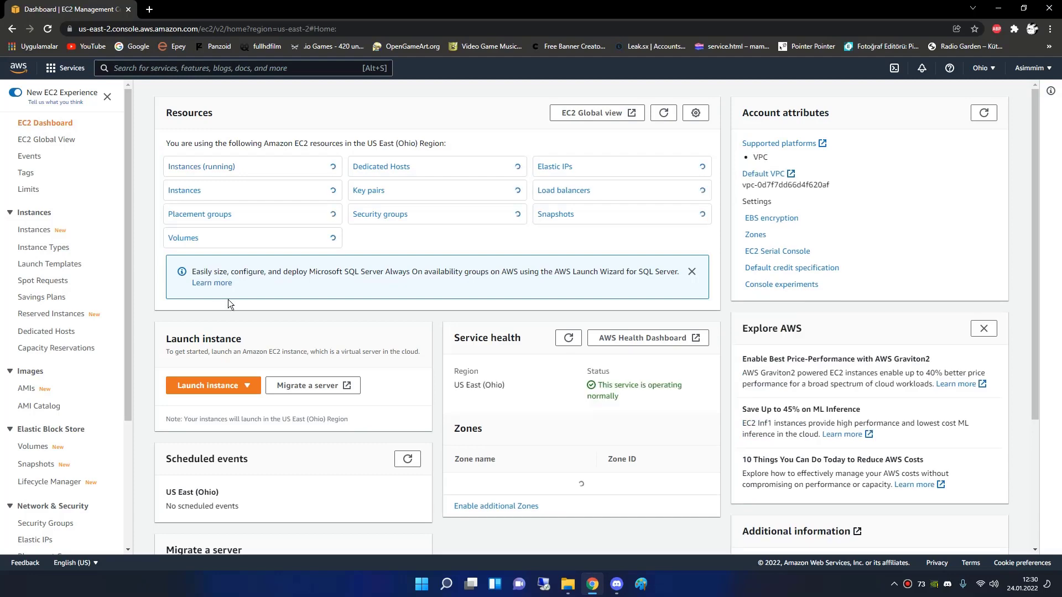
Start the launch wizard for a new EC2 instance, without using a template.
{"action": "scroll", "coordinate": [228, 300], "scroll_direction": "down", "scroll_amount": 2}
{"action": "left_click", "coordinate": [246, 277]}
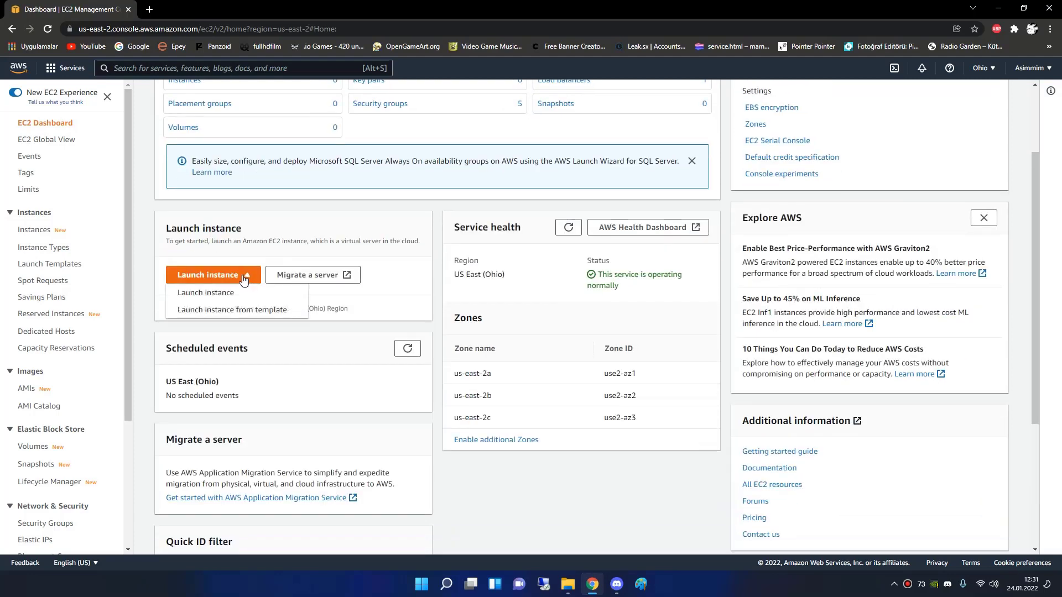
{"action": "left_click", "coordinate": [207, 275]}
{"action": "left_click", "coordinate": [207, 275]}
{"action": "left_click", "coordinate": [202, 292]}
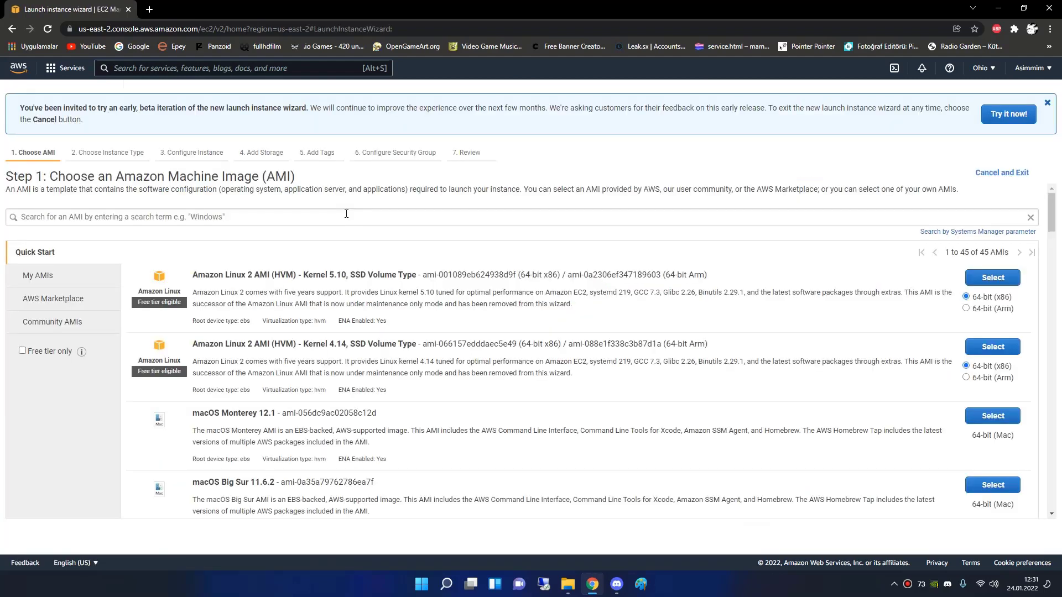
Look through the Quick Start AMI list and compare the available Linux and Windows Server images.
{"action": "scroll", "coordinate": [323, 215], "scroll_direction": "down", "scroll_amount": 8}
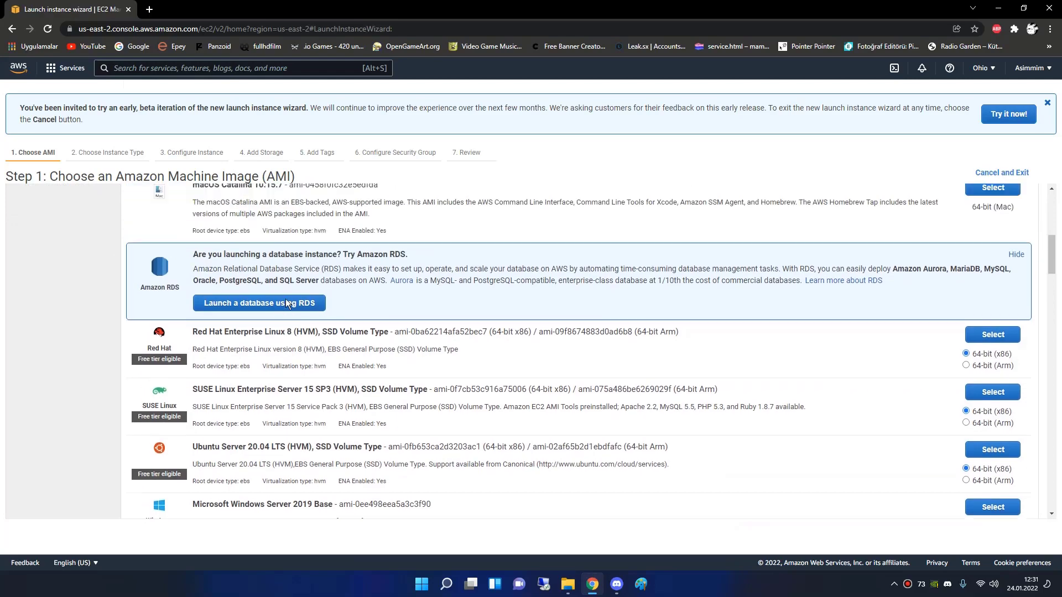
{"action": "scroll", "coordinate": [294, 301], "scroll_direction": "down", "scroll_amount": 7}
{"action": "scroll", "coordinate": [390, 341], "scroll_direction": "up", "scroll_amount": 15}
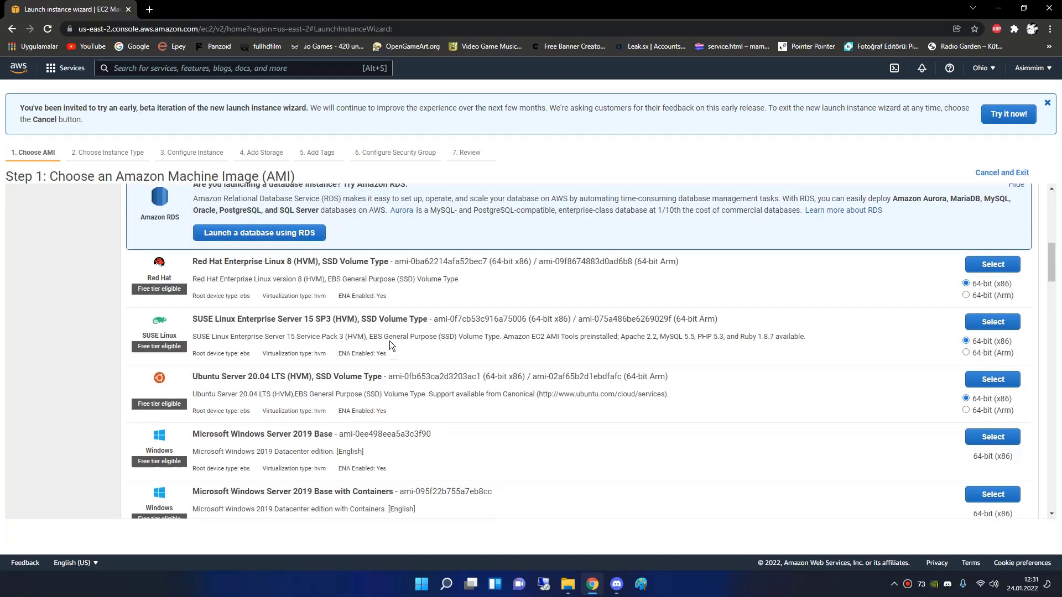
{"action": "scroll", "coordinate": [390, 353], "scroll_direction": "down", "scroll_amount": 2}
{"action": "scroll", "coordinate": [391, 350], "scroll_direction": "down", "scroll_amount": 12}
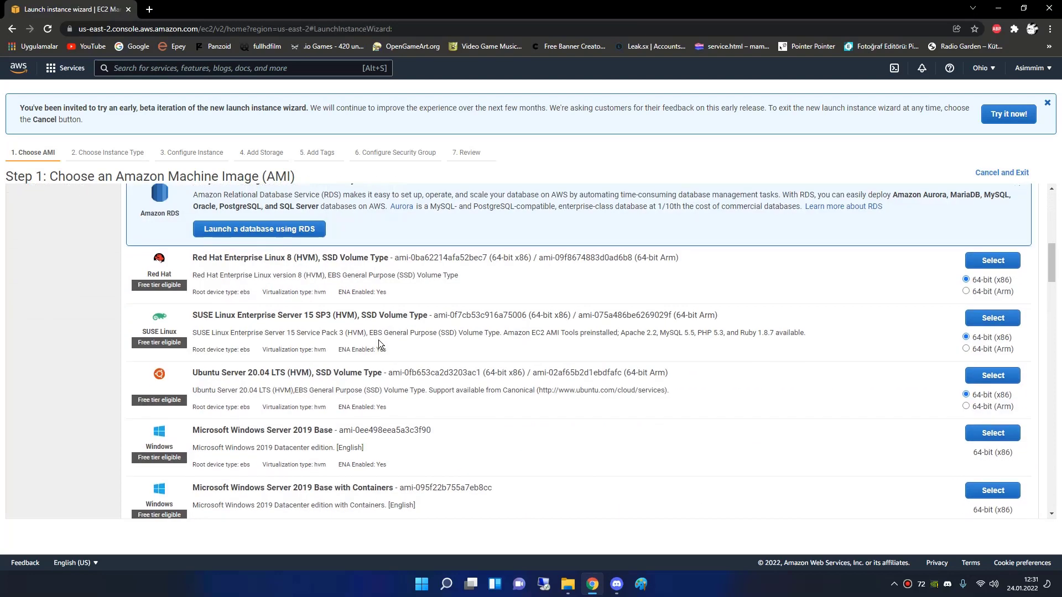
{"action": "scroll", "coordinate": [281, 363], "scroll_direction": "down", "scroll_amount": 4}
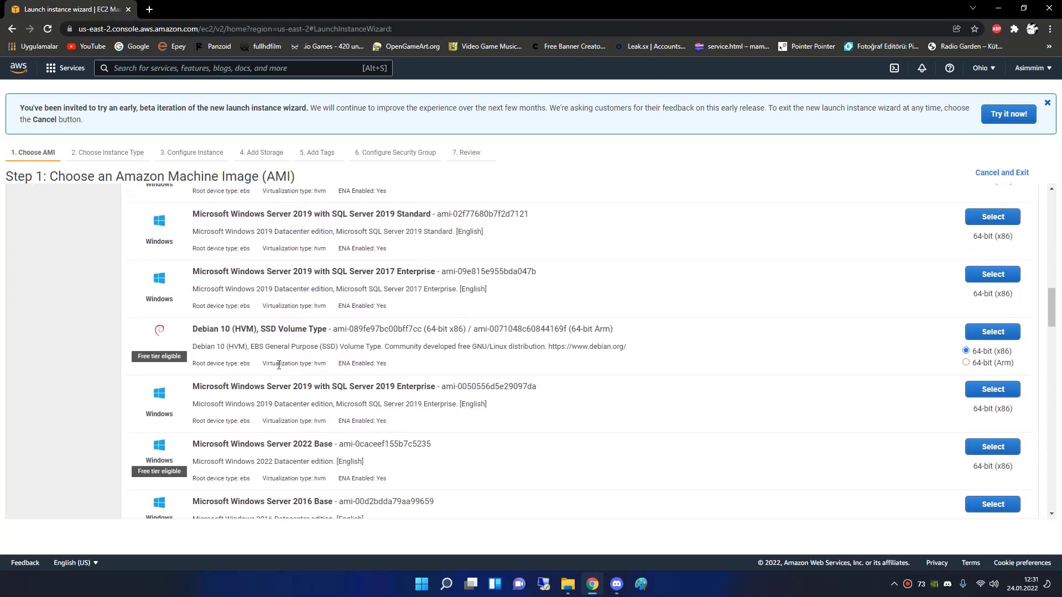
{"action": "scroll", "coordinate": [278, 304], "scroll_direction": "down", "scroll_amount": 3}
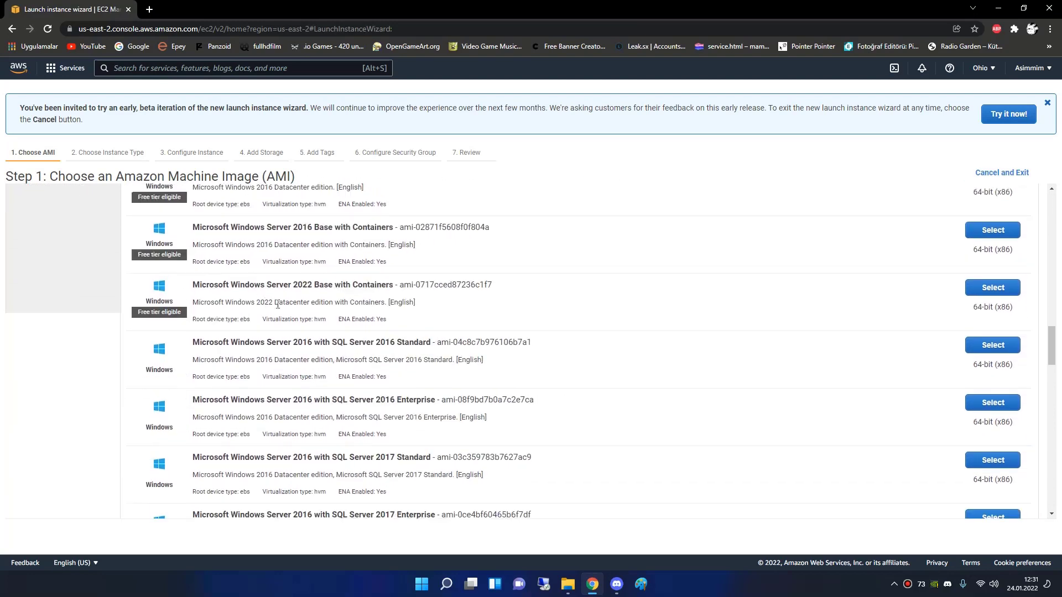
{"action": "scroll", "coordinate": [332, 357], "scroll_direction": "down", "scroll_amount": 7}
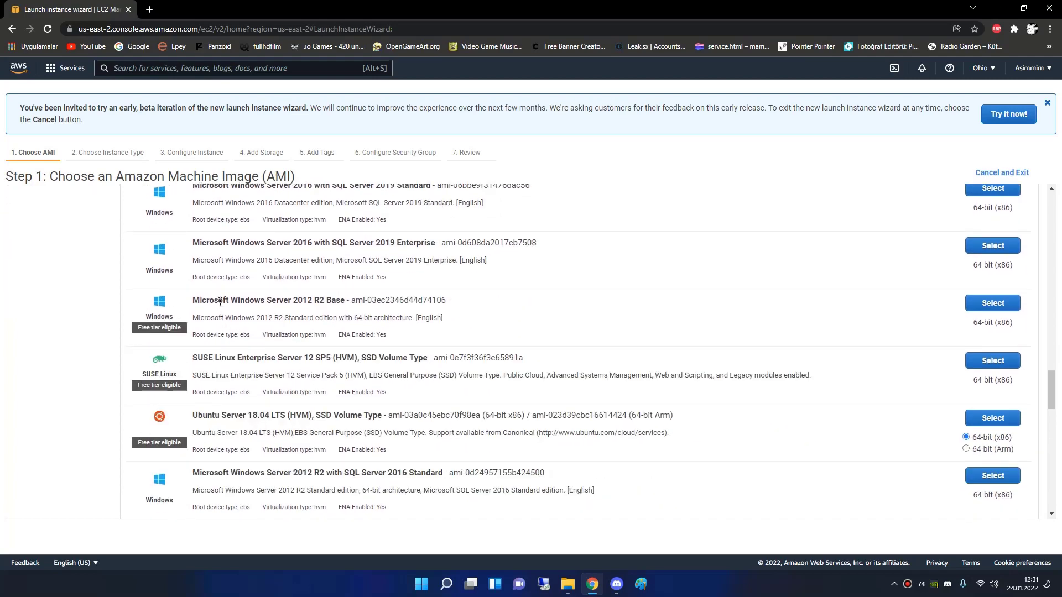
{"action": "left_click_drag", "start_coordinate": [257, 300], "coordinate": [325, 302]}
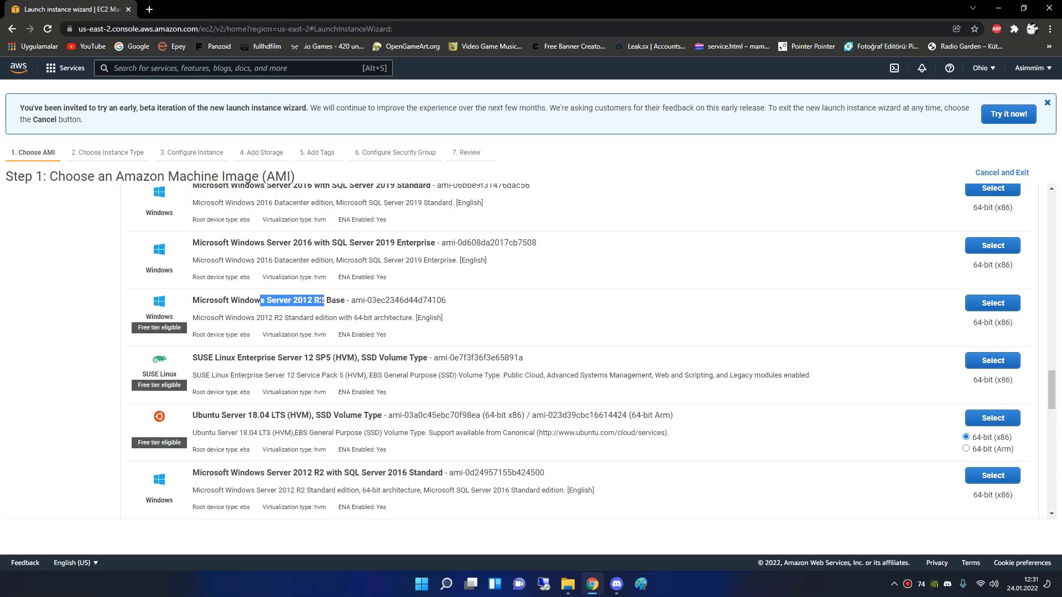
{"action": "scroll", "coordinate": [340, 292], "scroll_direction": "up", "scroll_amount": 5}
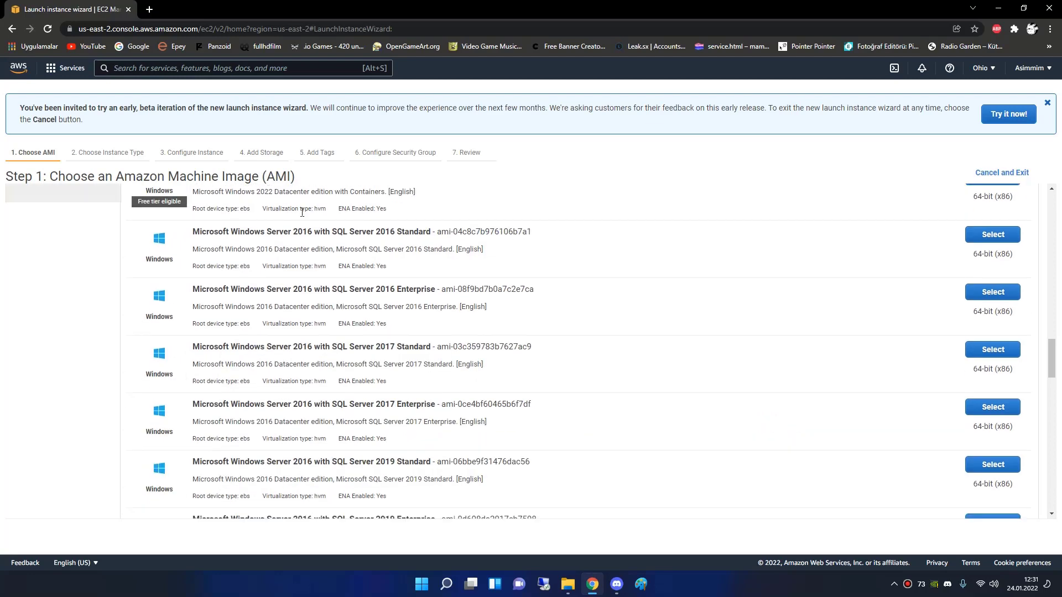
{"action": "scroll", "coordinate": [251, 237], "scroll_direction": "up", "scroll_amount": 3}
{"action": "double_click", "coordinate": [293, 281]}
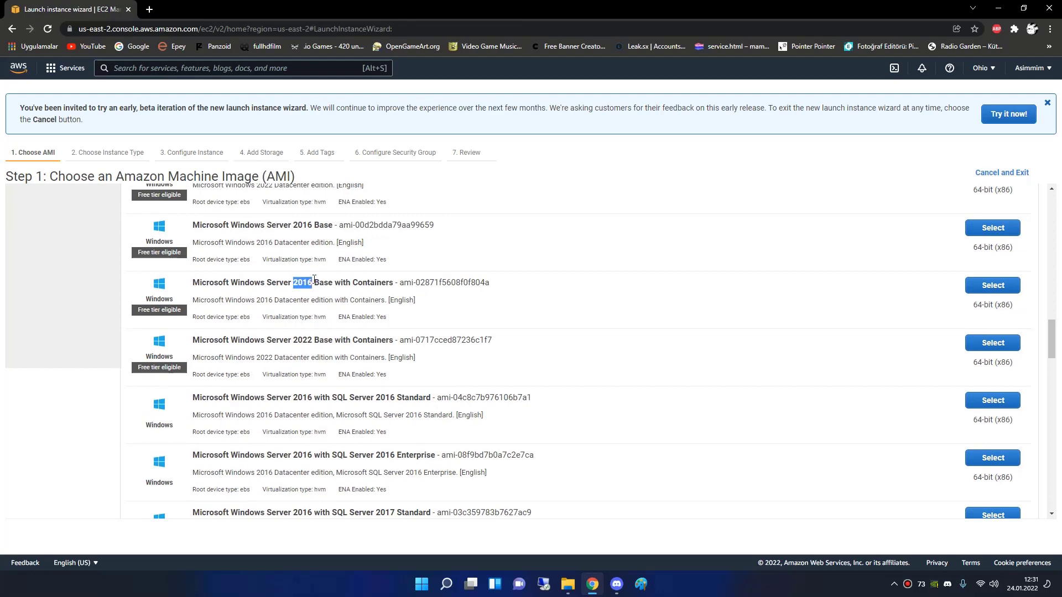
{"action": "scroll", "coordinate": [314, 300], "scroll_direction": "down", "scroll_amount": 9}
{"action": "scroll", "coordinate": [324, 304], "scroll_direction": "up", "scroll_amount": 1}
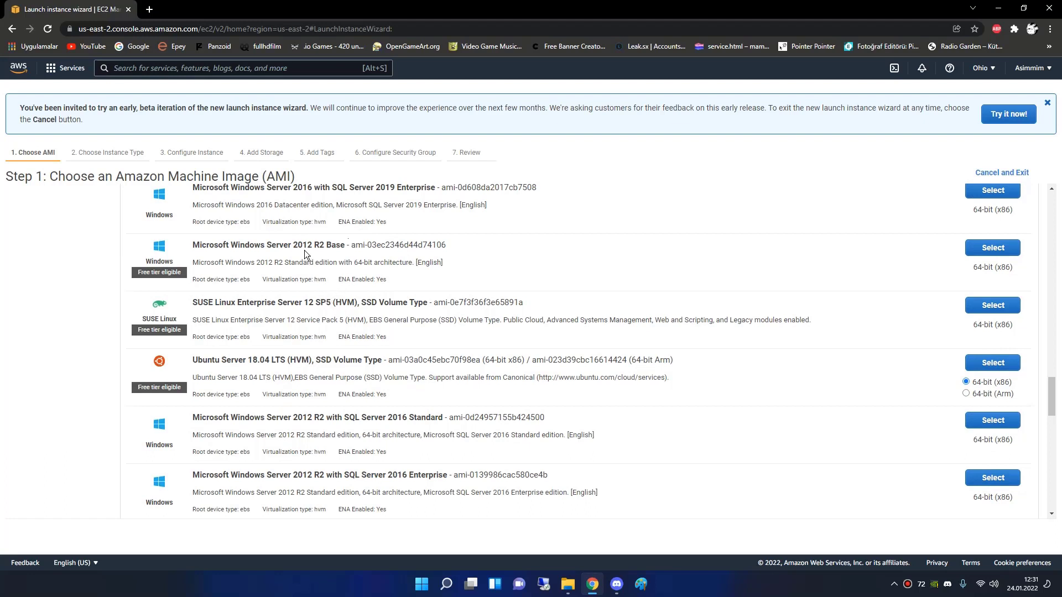
Select the free tier eligible Microsoft Windows Server 2012 R2 Base image for the instance.
{"action": "left_click_drag", "start_coordinate": [291, 245], "coordinate": [319, 250]}
{"action": "left_click_drag", "start_coordinate": [138, 275], "coordinate": [181, 276]}
{"action": "left_click", "coordinate": [161, 272]}
{"action": "scroll", "coordinate": [187, 298], "scroll_direction": "down", "scroll_amount": 1}
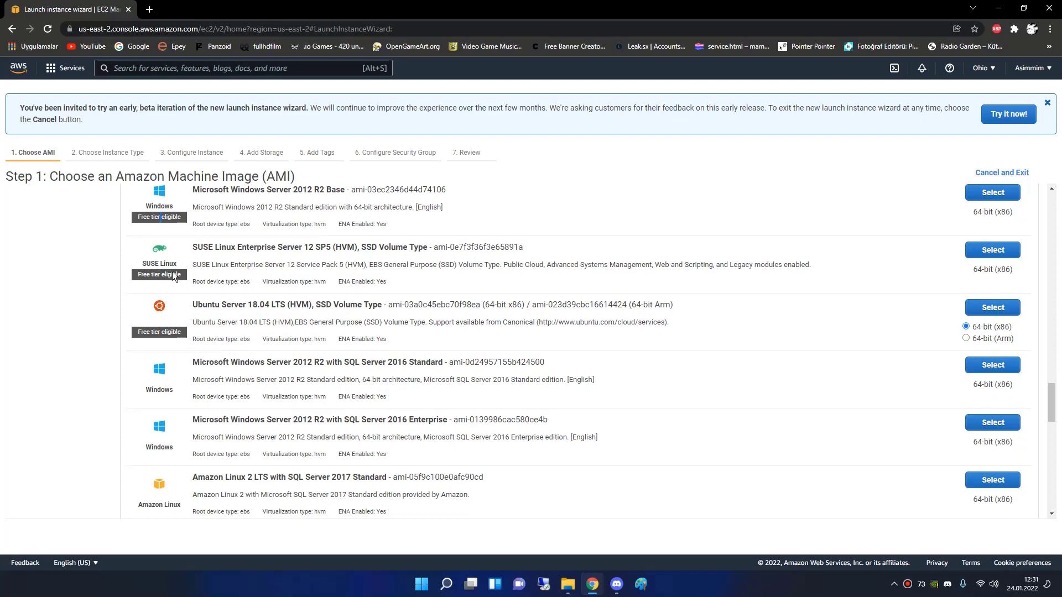
{"action": "scroll", "coordinate": [194, 276], "scroll_direction": "up", "scroll_amount": 1}
{"action": "left_click", "coordinate": [1001, 250]}
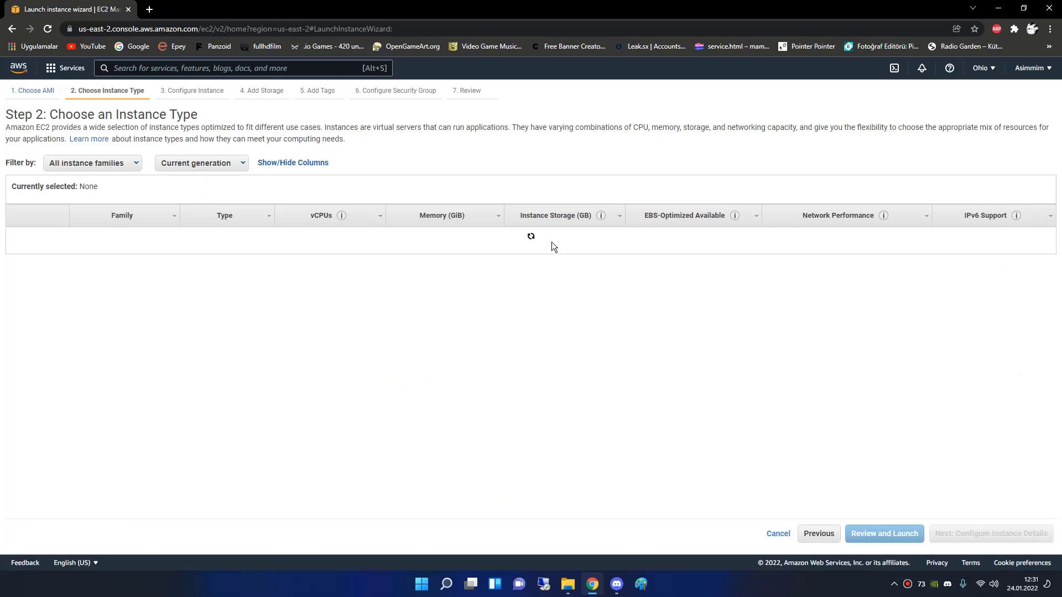
Examine the available instance types and proceed to the launch review with the free tier eligible t2.micro.
{"action": "mouse_move", "coordinate": [242, 275]}
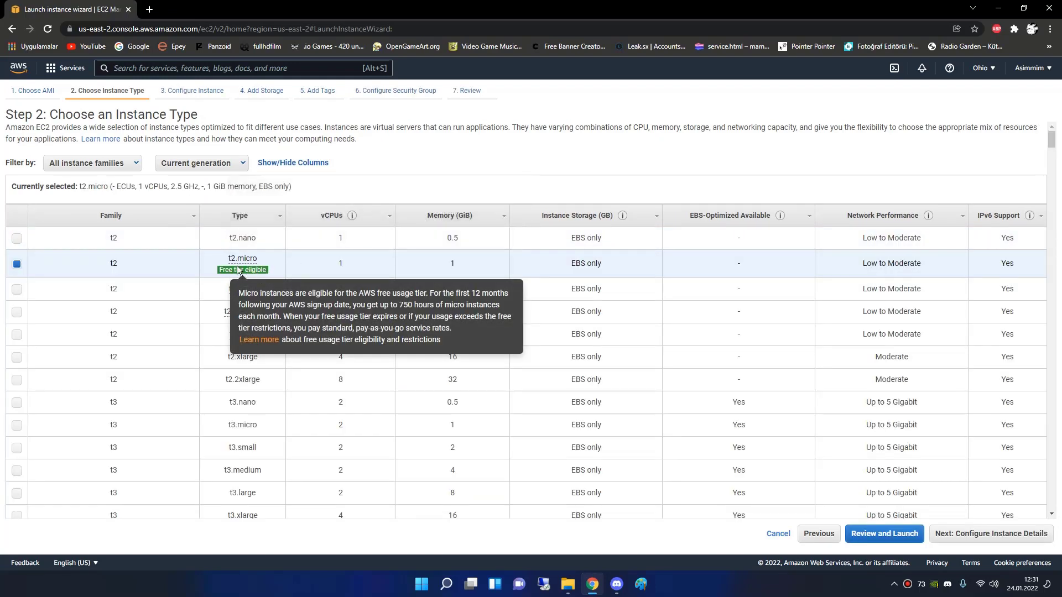
{"action": "scroll", "coordinate": [467, 277], "scroll_direction": "down", "scroll_amount": 10}
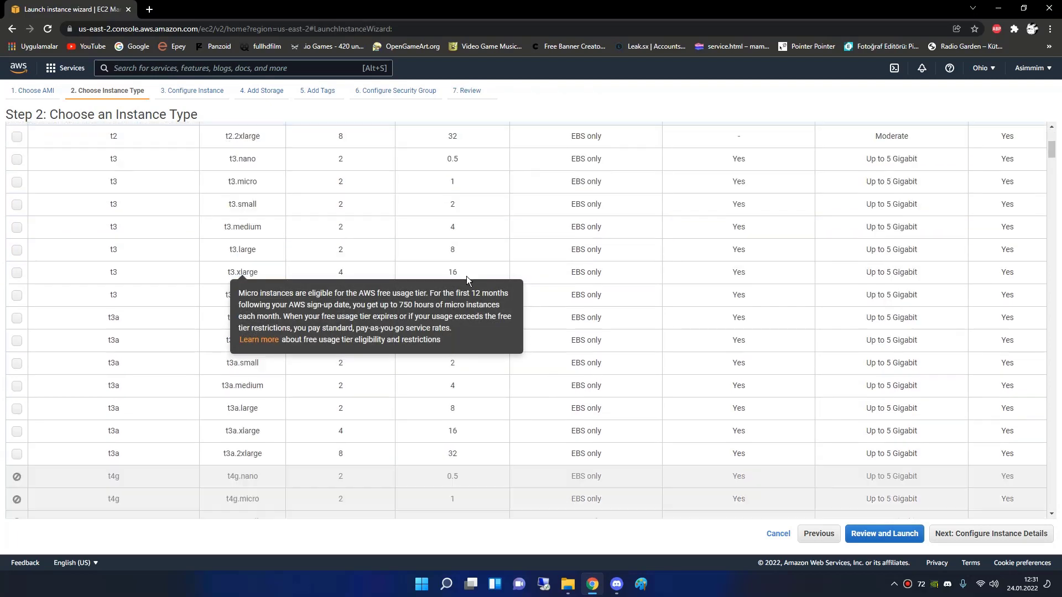
{"action": "scroll", "coordinate": [458, 295], "scroll_direction": "down", "scroll_amount": 20}
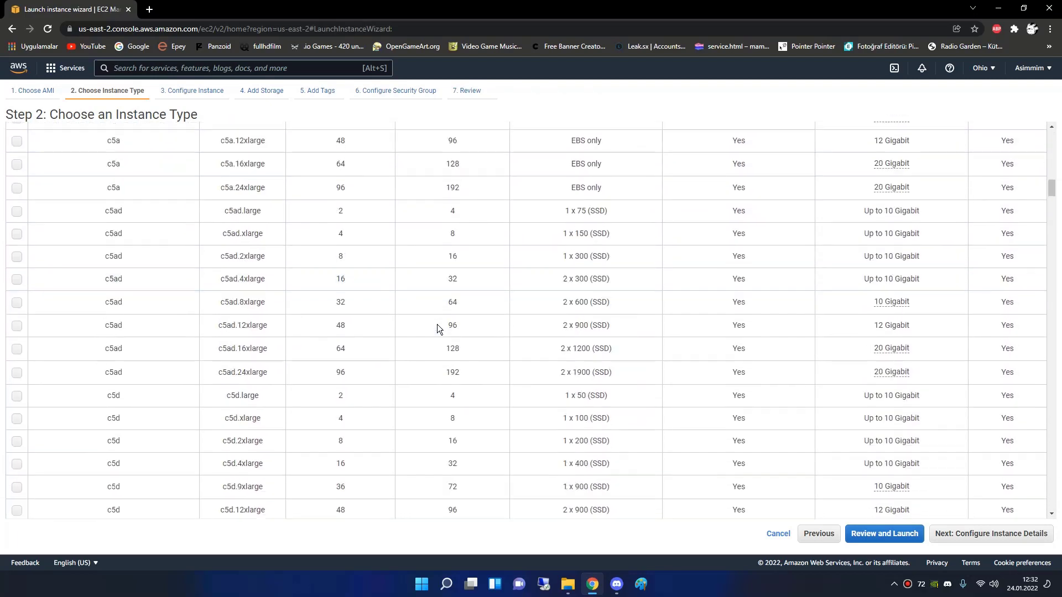
{"action": "scroll", "coordinate": [433, 334], "scroll_direction": "down", "scroll_amount": 20}
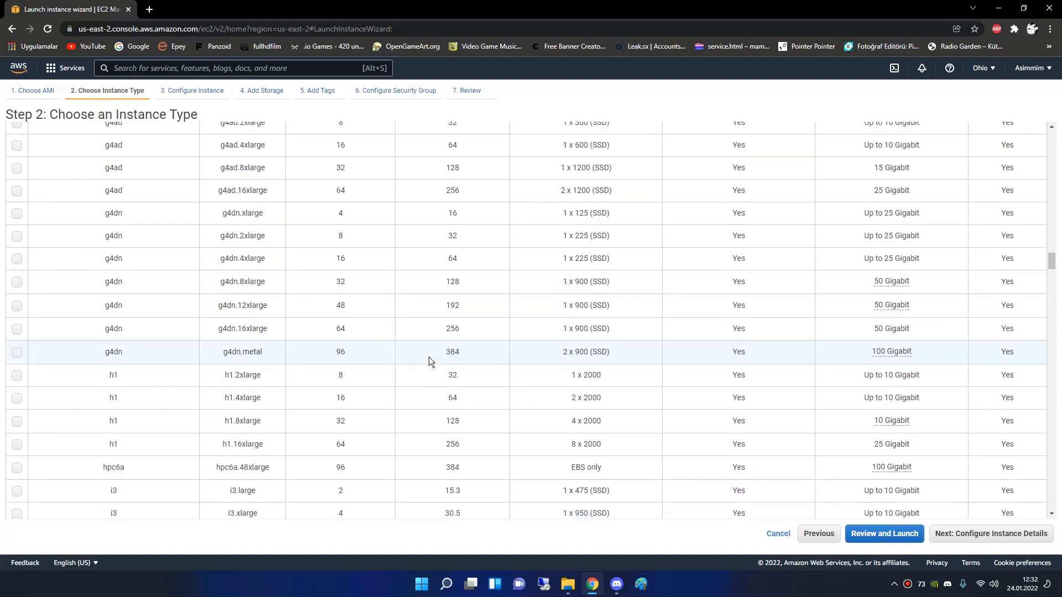
{"action": "scroll", "coordinate": [1060, 326], "scroll_direction": "down", "scroll_amount": 20}
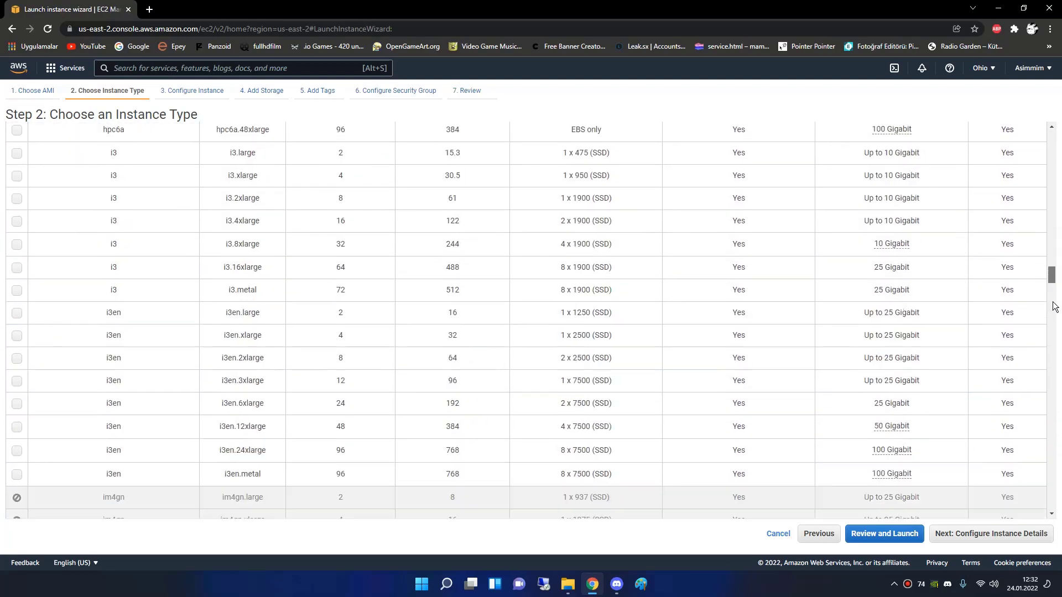
{"action": "scroll", "coordinate": [1058, 408], "scroll_direction": "down", "scroll_amount": 20}
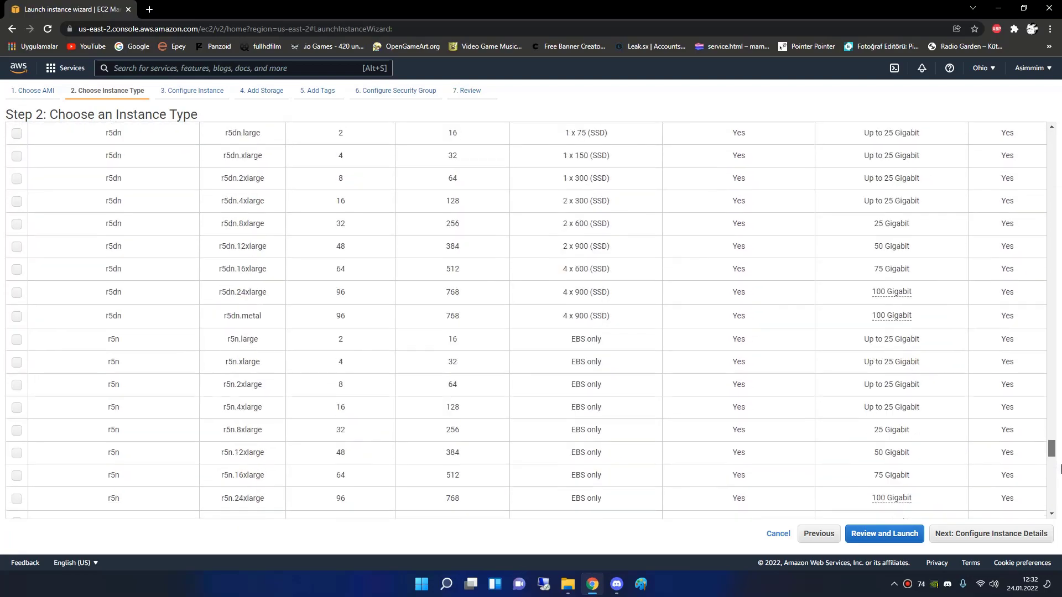
{"action": "scroll", "coordinate": [1060, 388], "scroll_direction": "up", "scroll_amount": 20}
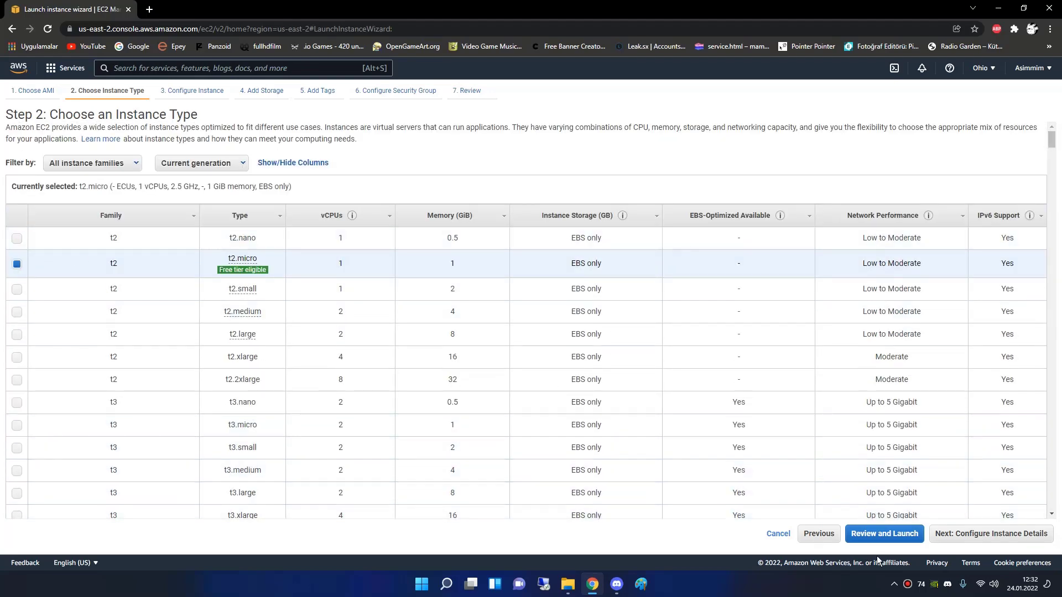
{"action": "left_click", "coordinate": [898, 536]}
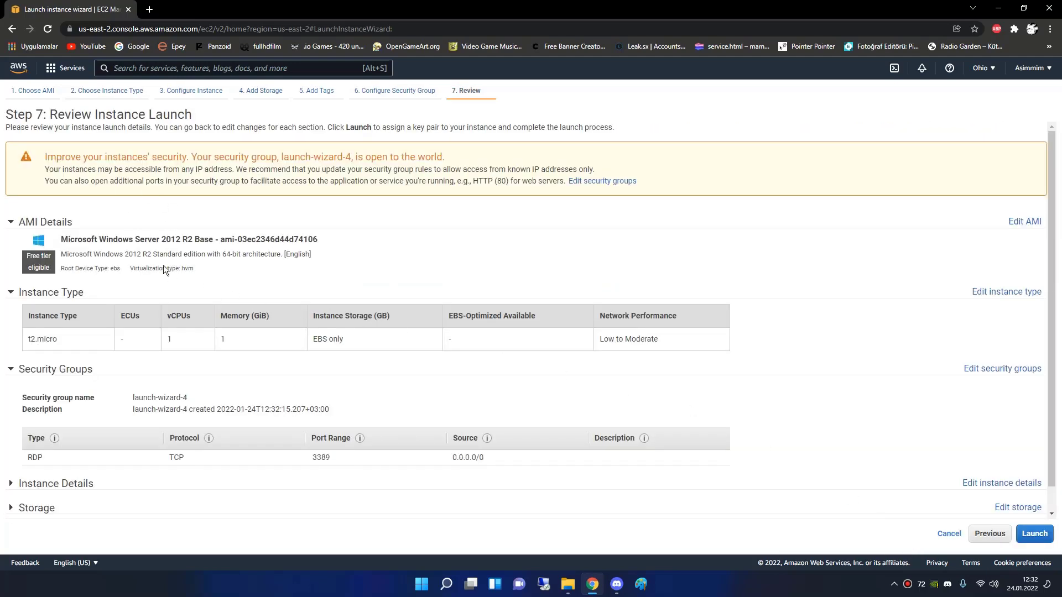
Expand the storage details in the launch review to check the root volume size, and launch the instance up to the key pair prompt.
{"action": "scroll", "coordinate": [164, 270], "scroll_direction": "down", "scroll_amount": 1}
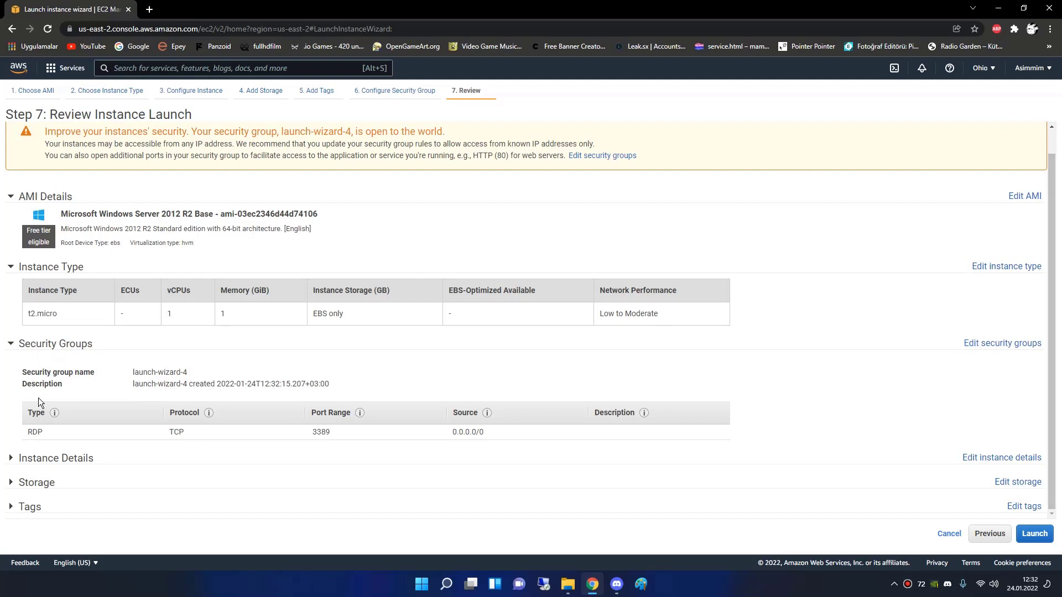
{"action": "left_click", "coordinate": [34, 472]}
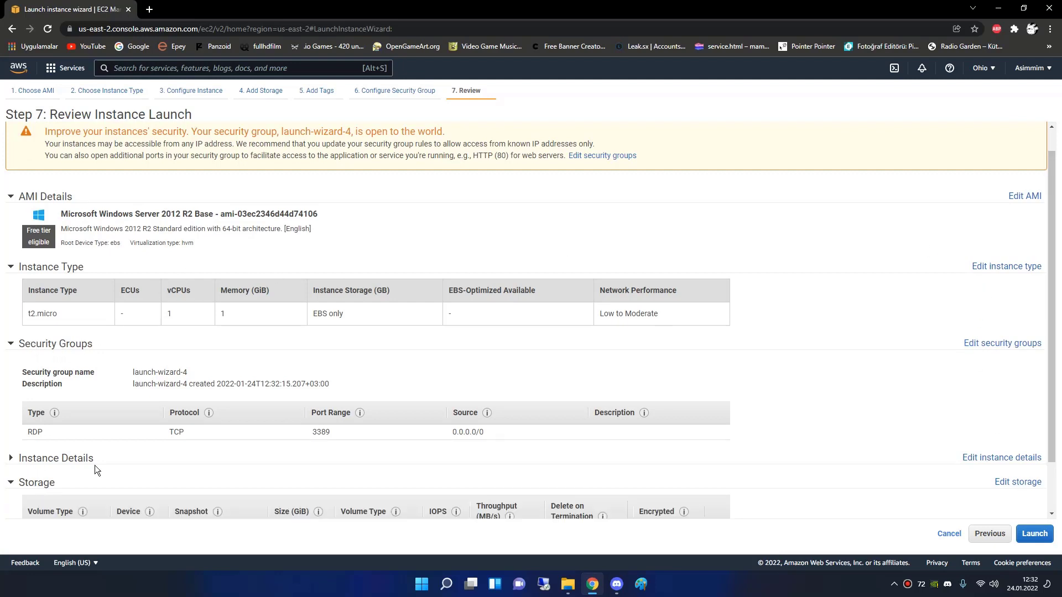
{"action": "scroll", "coordinate": [222, 473], "scroll_direction": "down", "scroll_amount": 1}
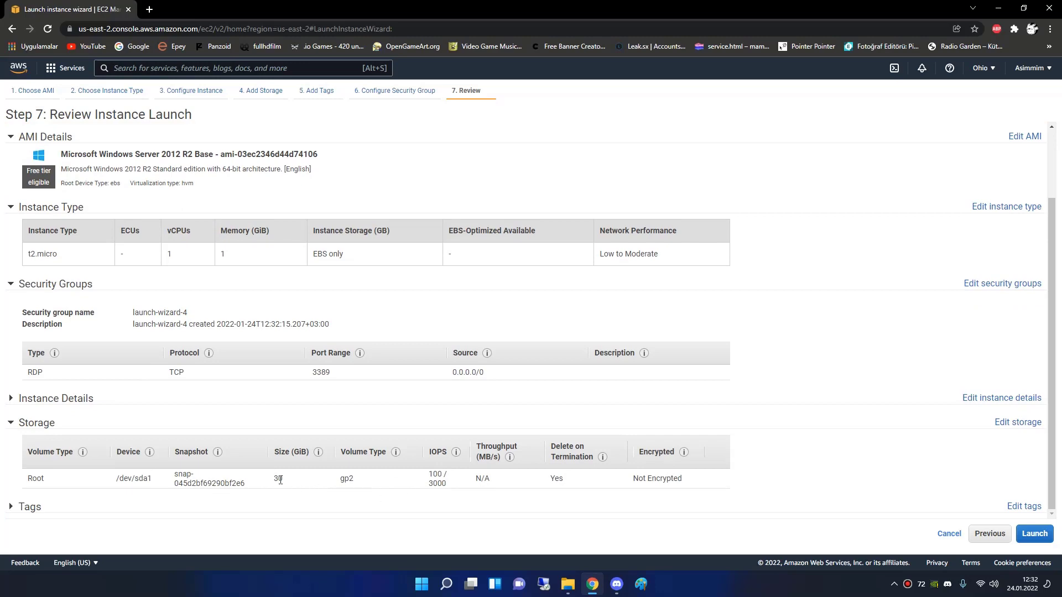
{"action": "double_click", "coordinate": [281, 480]}
{"action": "left_click", "coordinate": [1024, 536]}
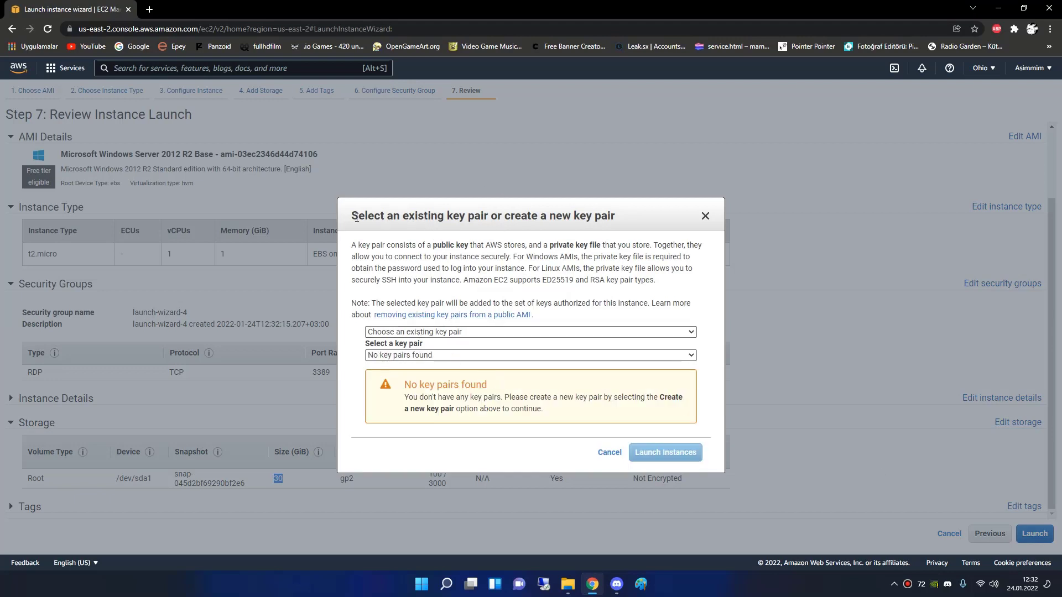
Create a new RSA key pair named ettr, download its private key file, and launch the instance with it.
{"action": "left_click_drag", "start_coordinate": [355, 217], "coordinate": [675, 237]}
{"action": "left_click_drag", "start_coordinate": [900, 237], "coordinate": [519, 190]}
{"action": "left_click", "coordinate": [358, 302]}
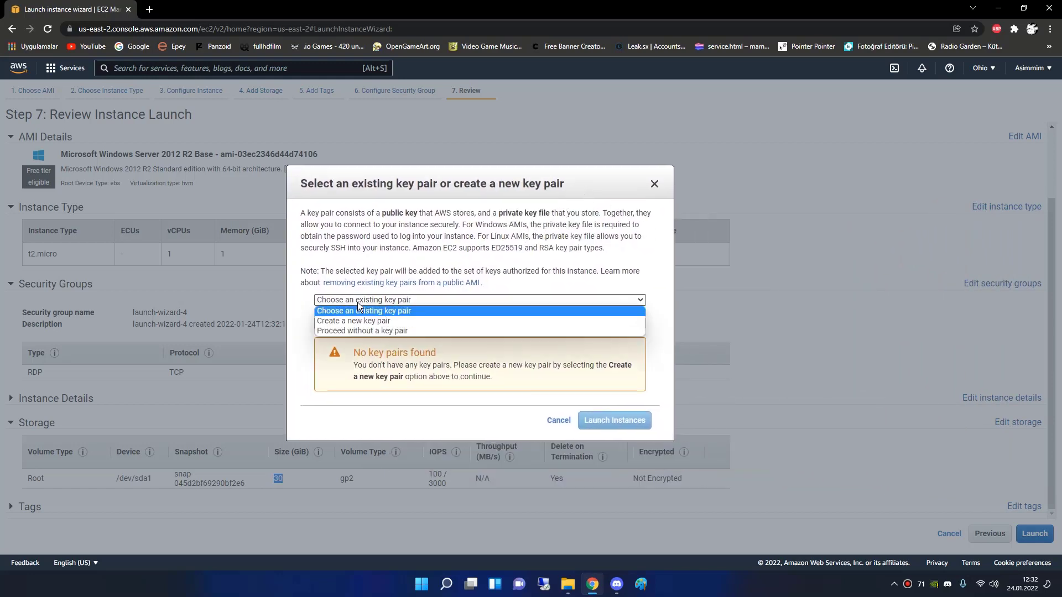
{"action": "left_click", "coordinate": [354, 322]}
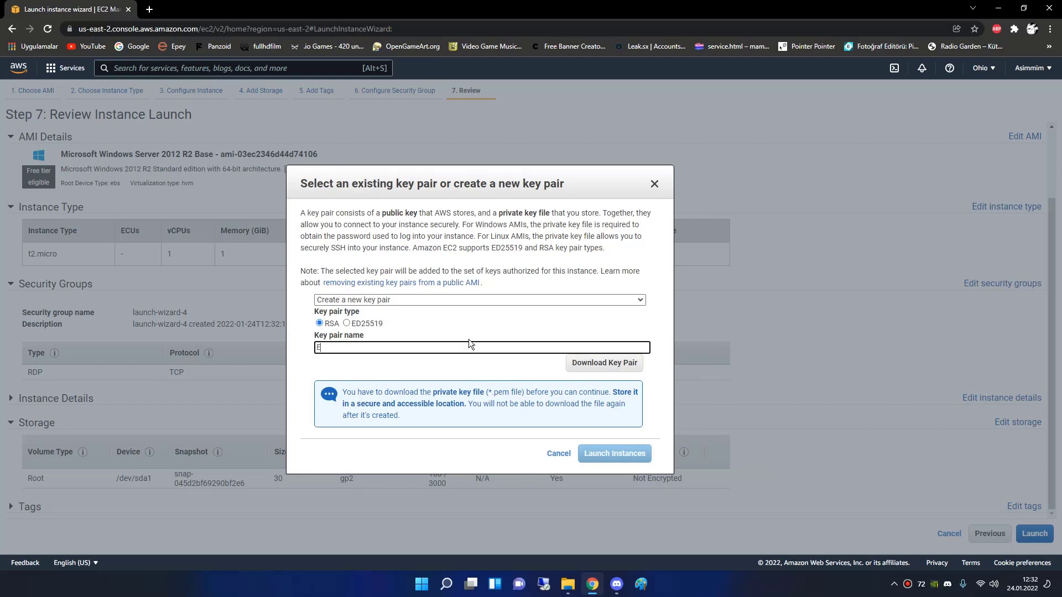
{"action": "type", "text": "ettr"}
{"action": "left_click", "coordinate": [540, 368]}
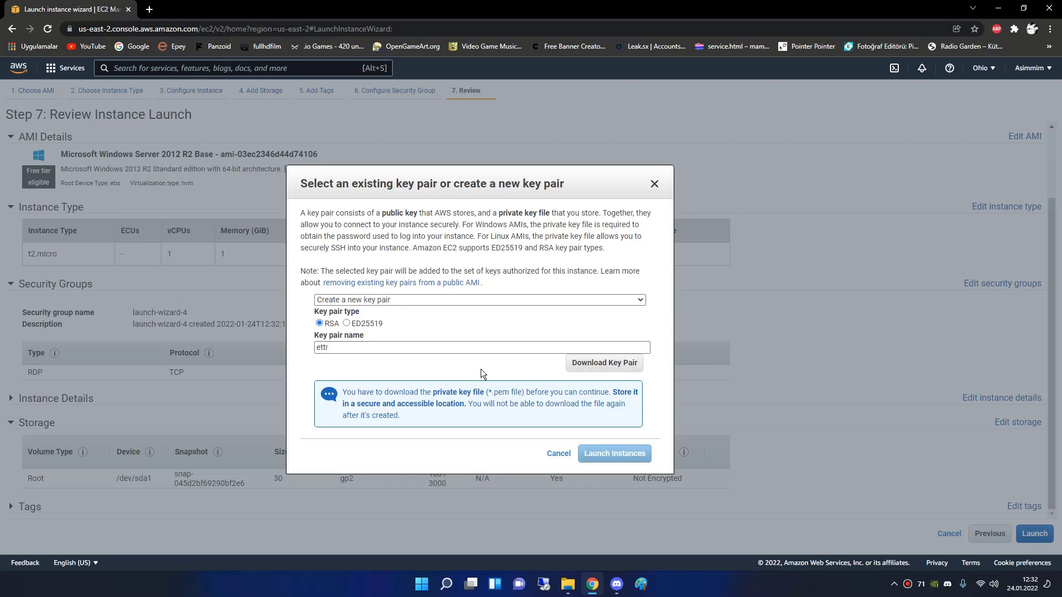
{"action": "left_click", "coordinate": [613, 373]}
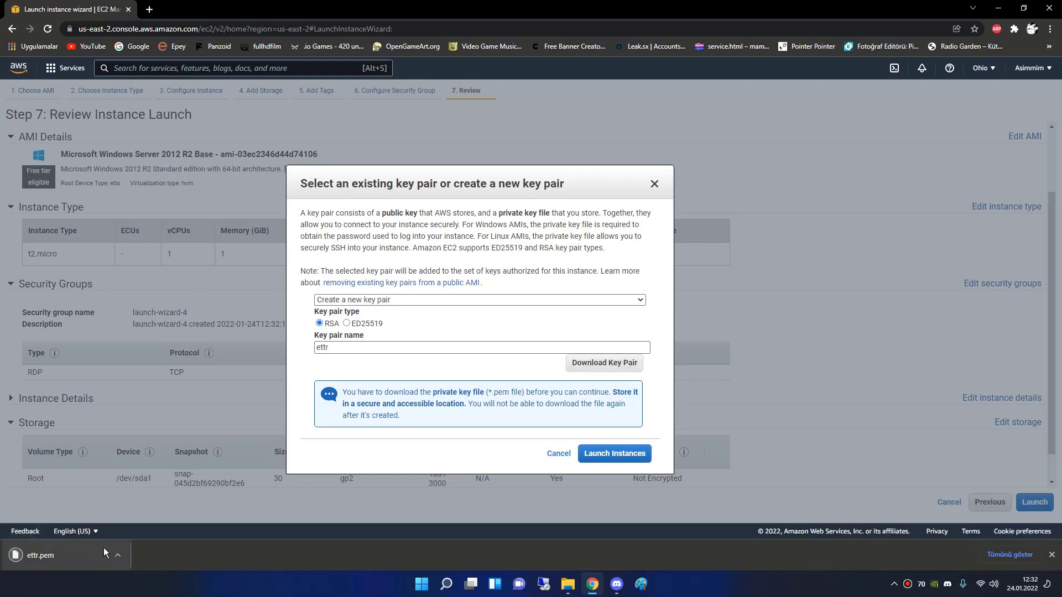
{"action": "left_click", "coordinate": [633, 460]}
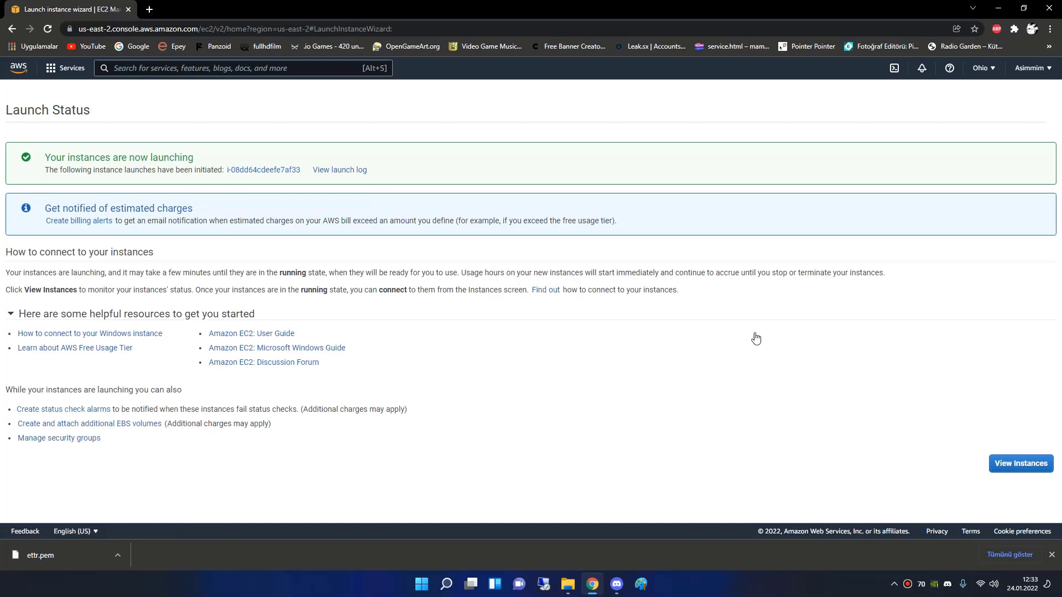
Name the new instance Discord Bot in the instances list and open its summary page.
{"action": "left_click", "coordinate": [1042, 464]}
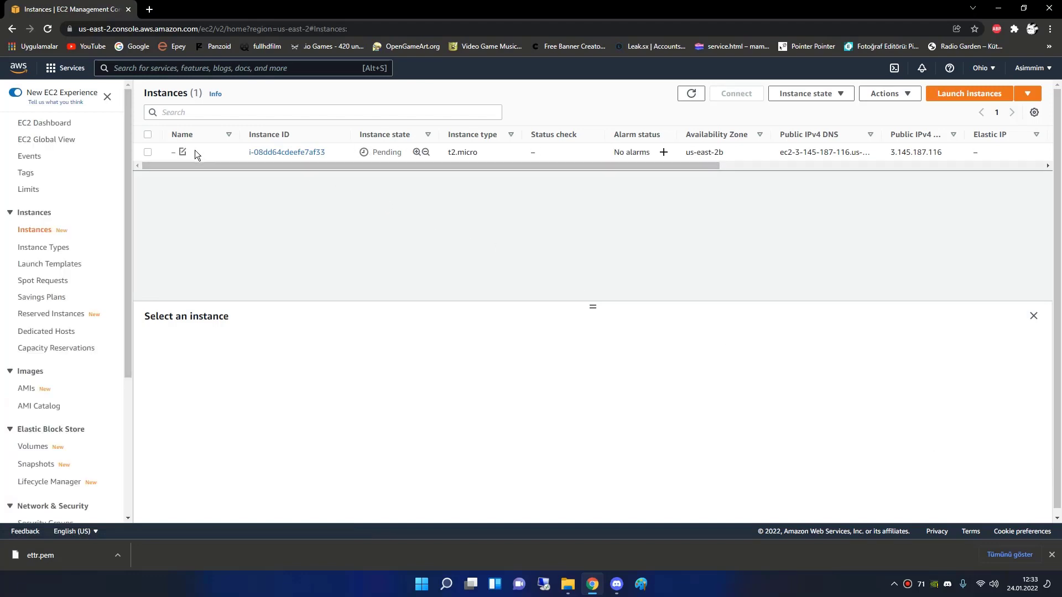
{"action": "left_click", "coordinate": [183, 153]}
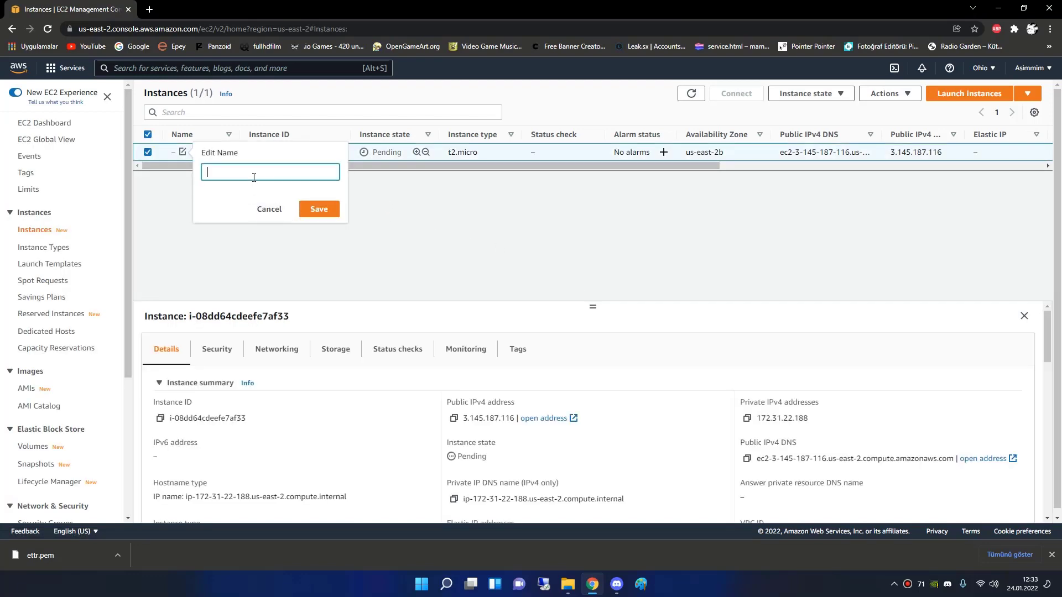
{"action": "type", "text": "Discord Bot"}
{"action": "key", "text": "Return"}
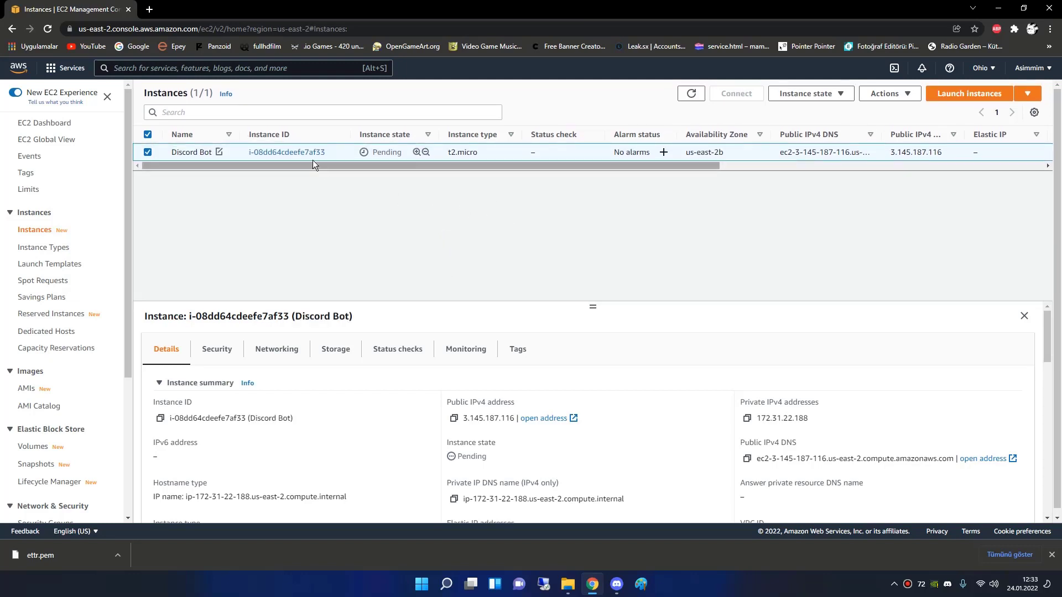
{"action": "left_click", "coordinate": [296, 153]}
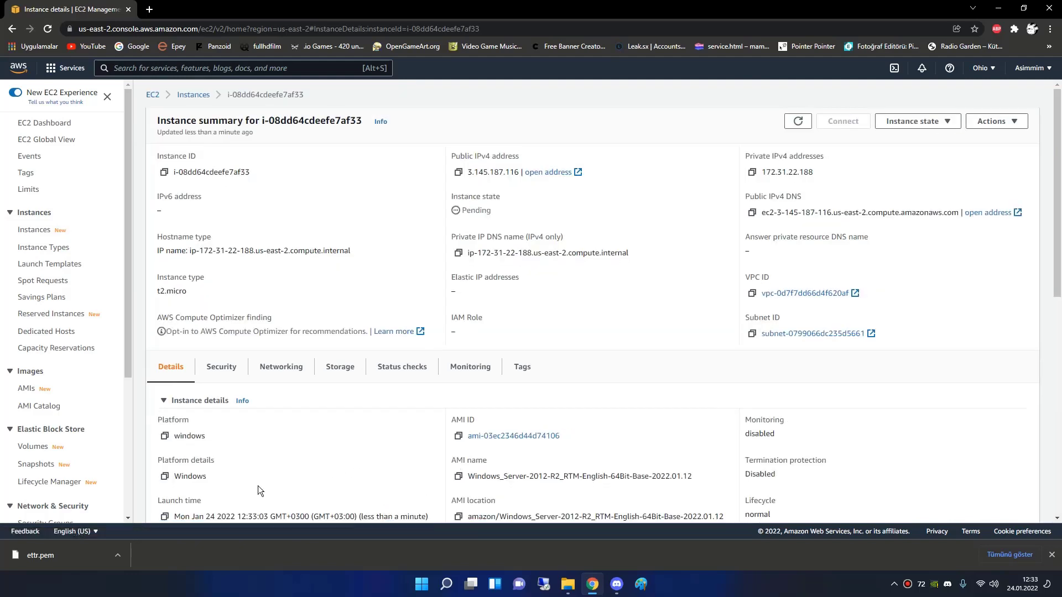
Locate the downloaded ettr.pem key file and place it on the desktop in the free space above the dc folder window.
{"action": "left_click", "coordinate": [118, 556]}
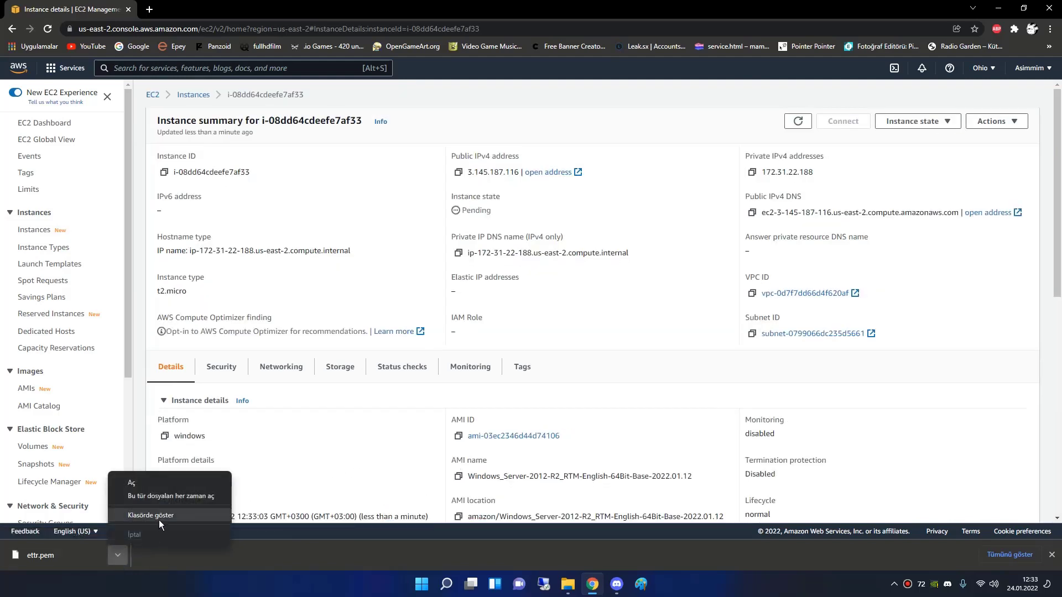
{"action": "left_click", "coordinate": [158, 520]}
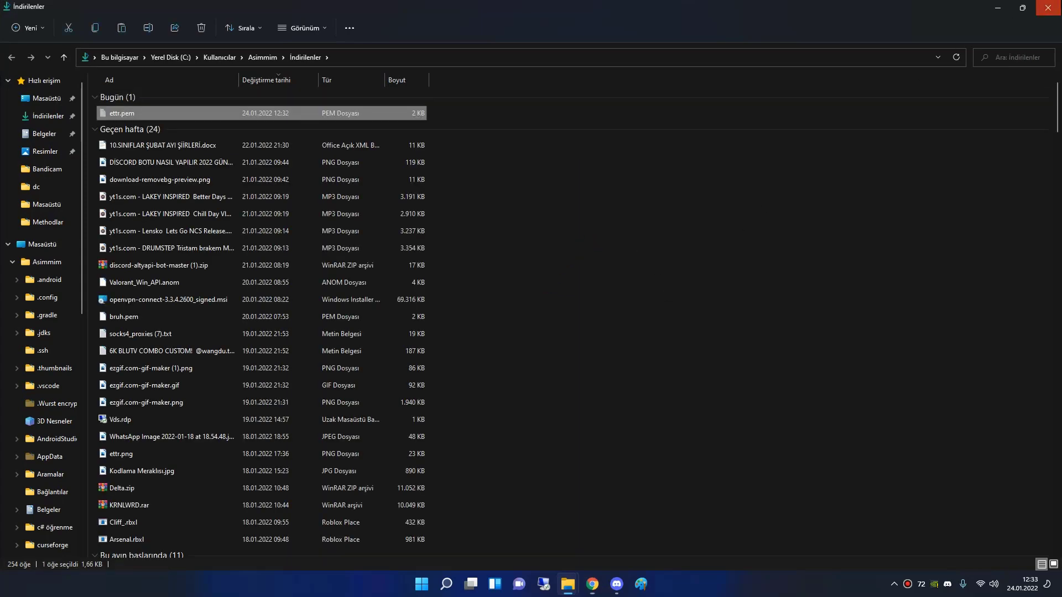
{"action": "left_click", "coordinate": [1006, 9]}
{"action": "left_click", "coordinate": [997, 9]}
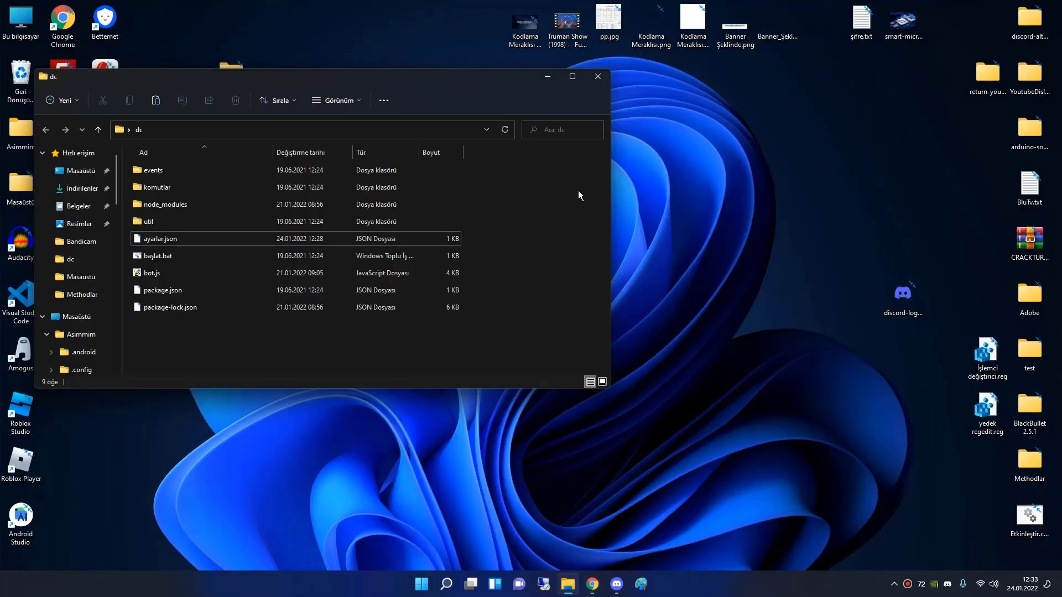
{"action": "left_click_drag", "start_coordinate": [498, 84], "coordinate": [762, 124]}
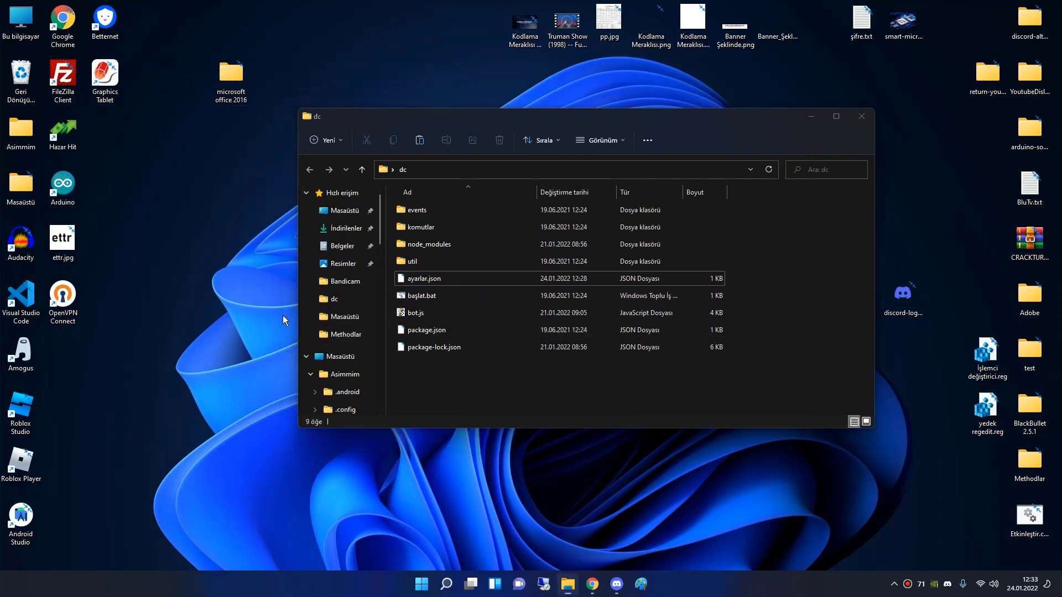
{"action": "left_click", "coordinate": [63, 351]}
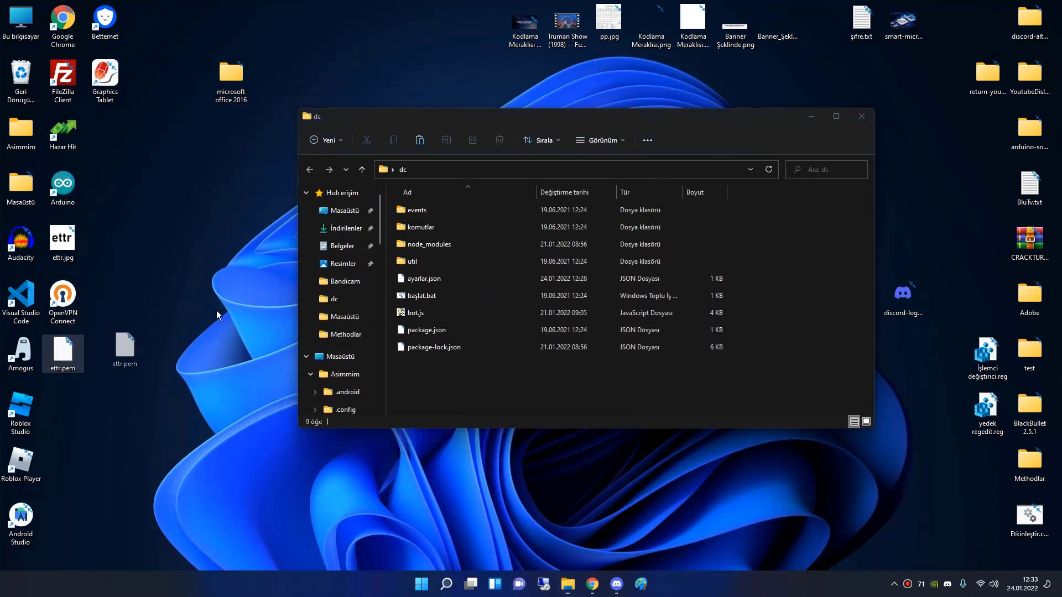
{"action": "left_click_drag", "start_coordinate": [464, 61], "coordinate": [464, 65]}
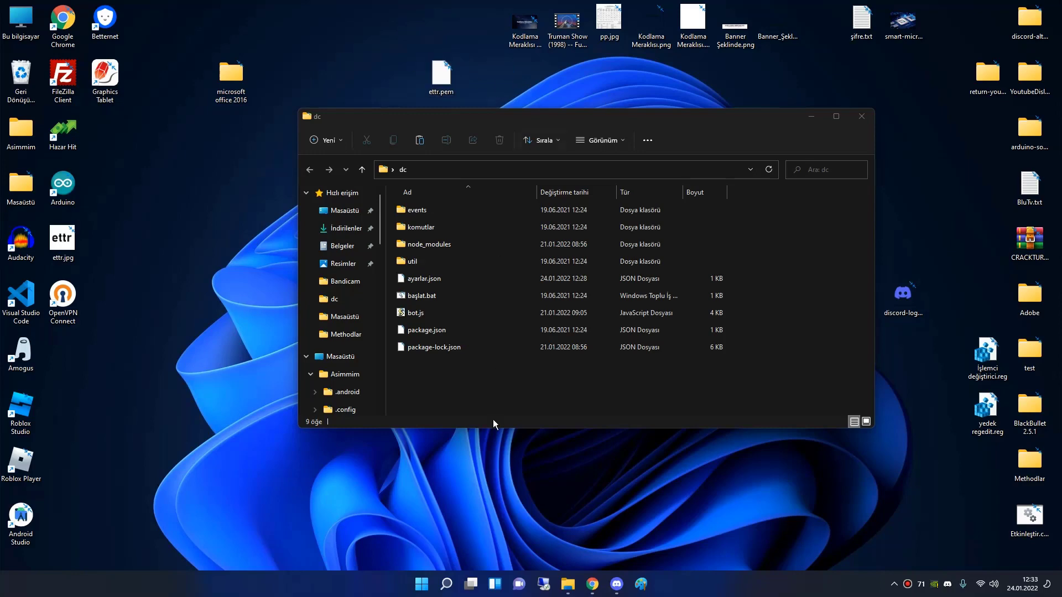
Switch to Chrome to look over the instance summary and details, and return to the dc folder window.
{"action": "left_click", "coordinate": [592, 584]}
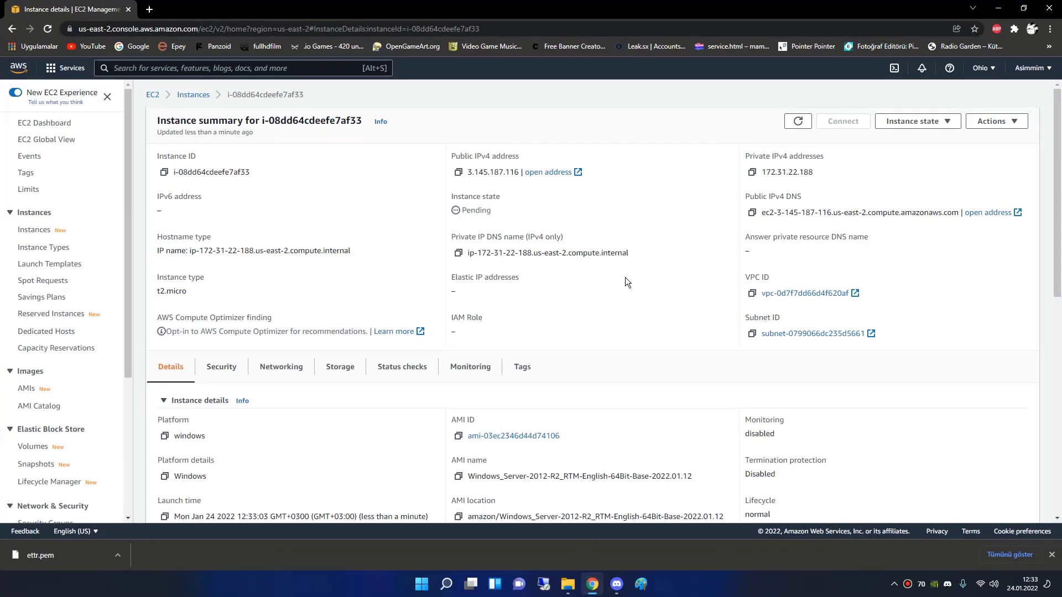
{"action": "scroll", "coordinate": [625, 277], "scroll_direction": "down", "scroll_amount": 3}
{"action": "scroll", "coordinate": [605, 267], "scroll_direction": "up", "scroll_amount": 2}
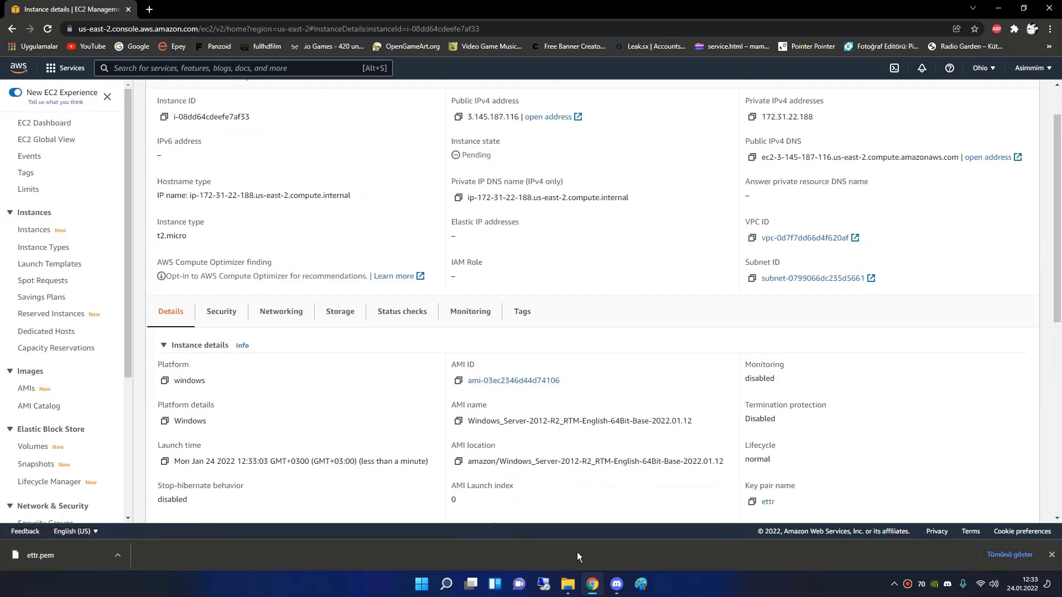
{"action": "left_click", "coordinate": [577, 589]}
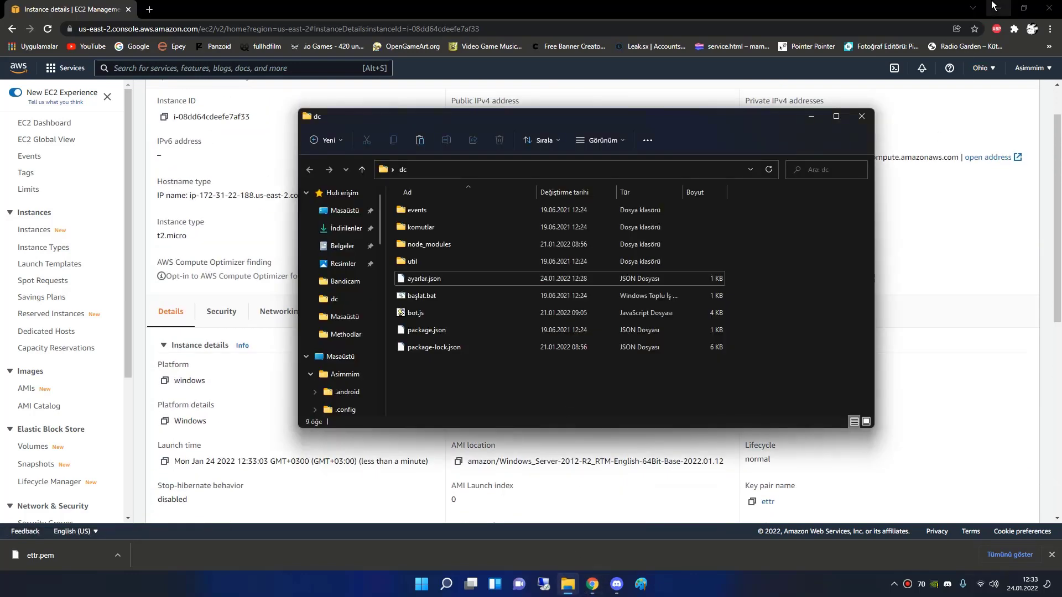
{"action": "left_click", "coordinate": [998, 8]}
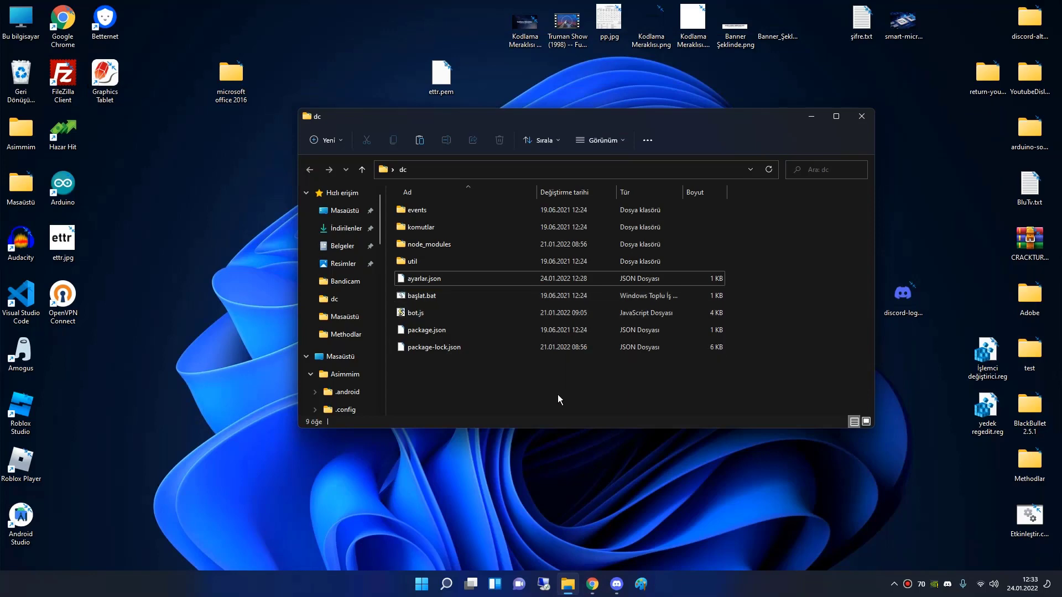
Check the combined size of all files and folders in the dc folder through their properties.
{"action": "left_click_drag", "start_coordinate": [784, 390], "coordinate": [423, 194]}
{"action": "right_click", "coordinate": [486, 304]}
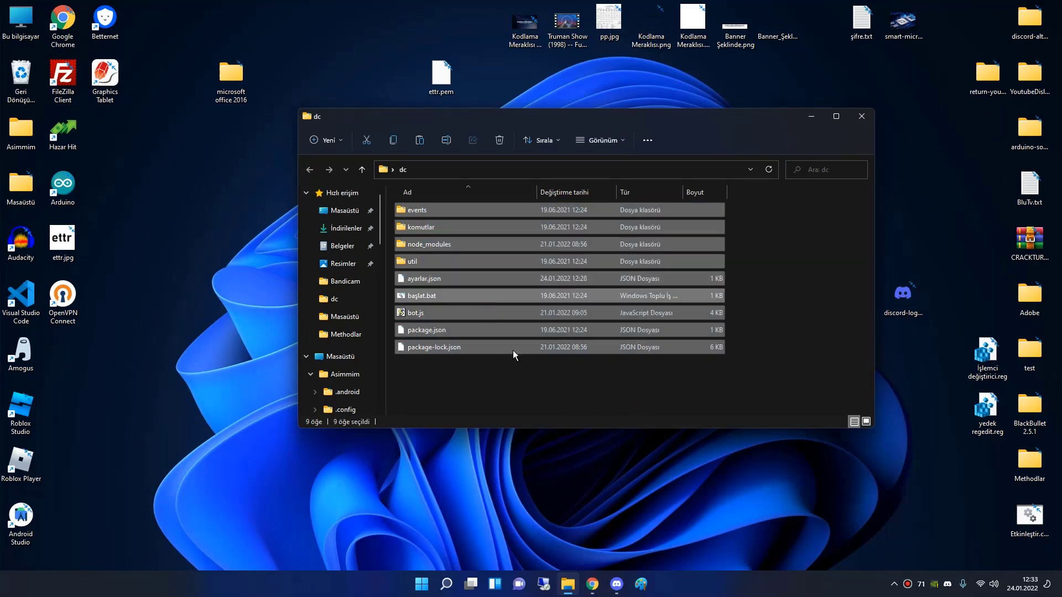
{"action": "left_click", "coordinate": [526, 397]}
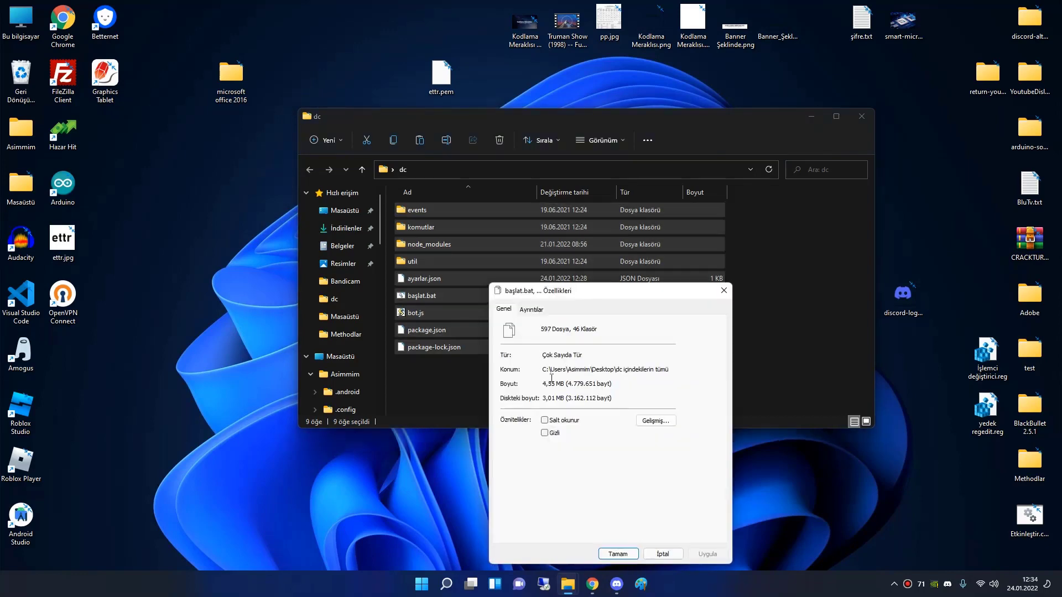
{"action": "mouse_move", "coordinate": [567, 385]}
{"action": "left_mouse_down"}
{"action": "mouse_move", "coordinate": [542, 385]}
{"action": "mouse_move", "coordinate": [575, 385]}
{"action": "left_mouse_up"}
{"action": "left_click", "coordinate": [577, 384]}
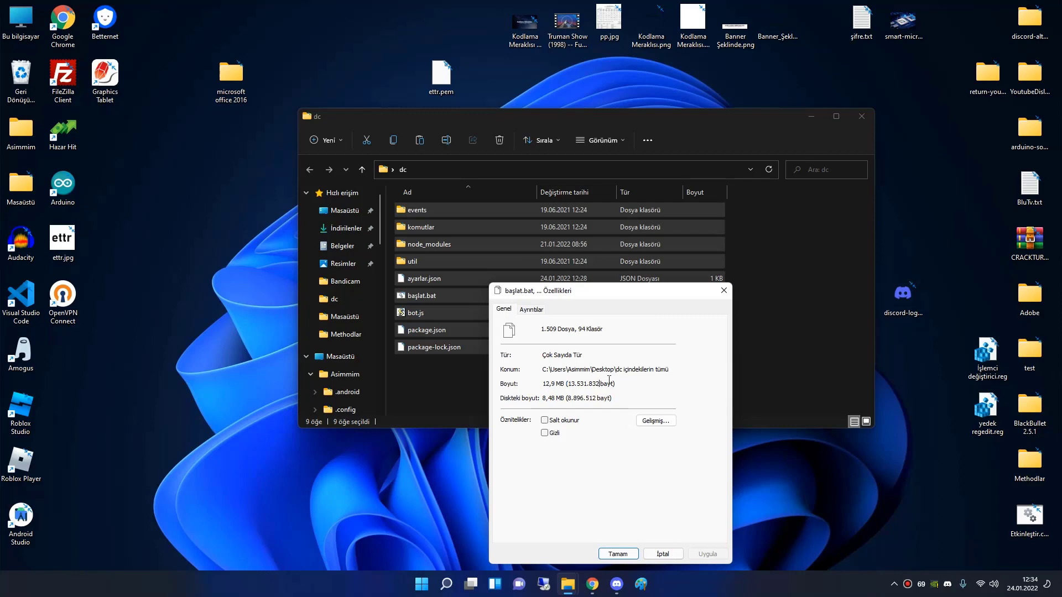
{"action": "left_click", "coordinate": [723, 290]}
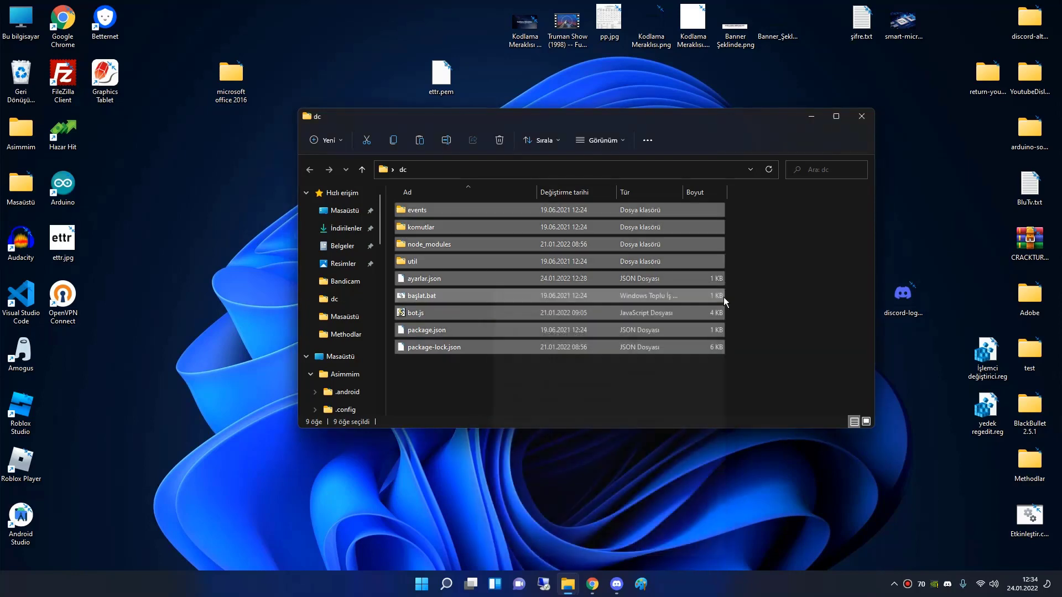
{"action": "left_click", "coordinate": [765, 309]}
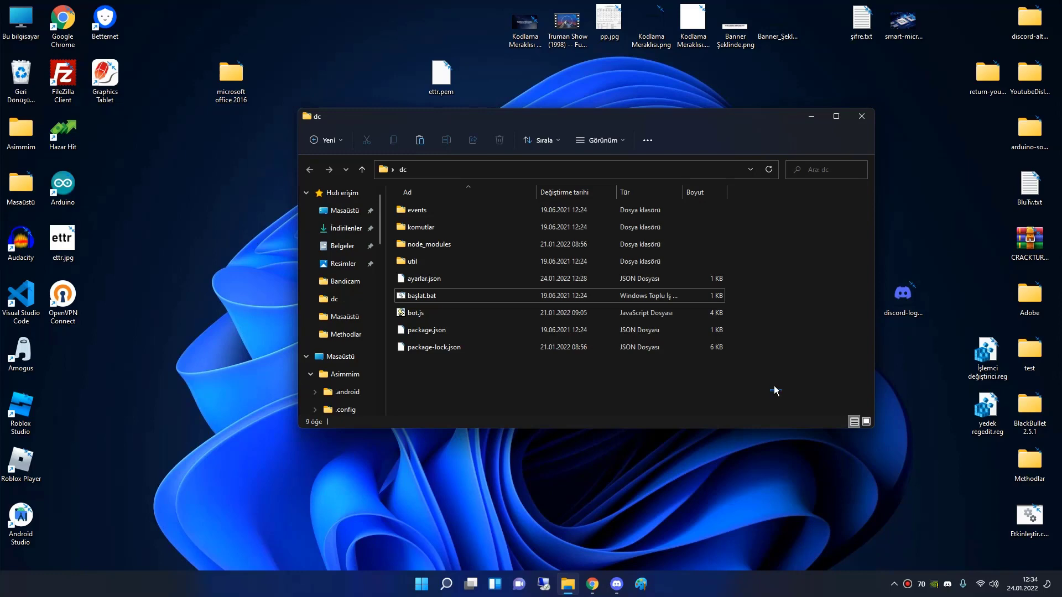
Create a new folder named dc2 on the desktop and open it.
{"action": "left_click", "coordinate": [205, 222]}
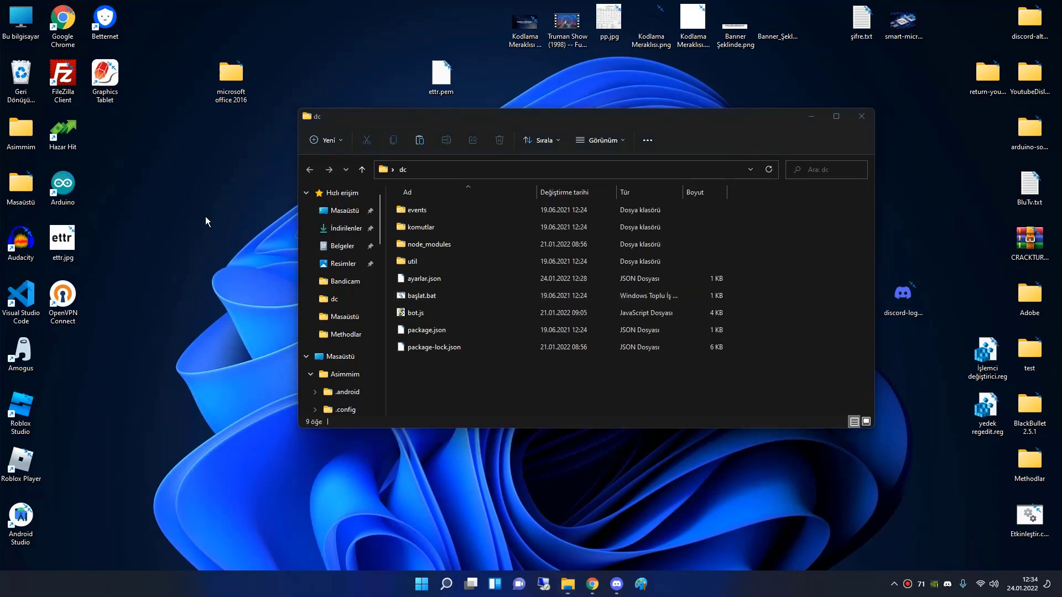
{"action": "right_click", "coordinate": [206, 222]}
{"action": "mouse_move", "coordinate": [332, 331]}
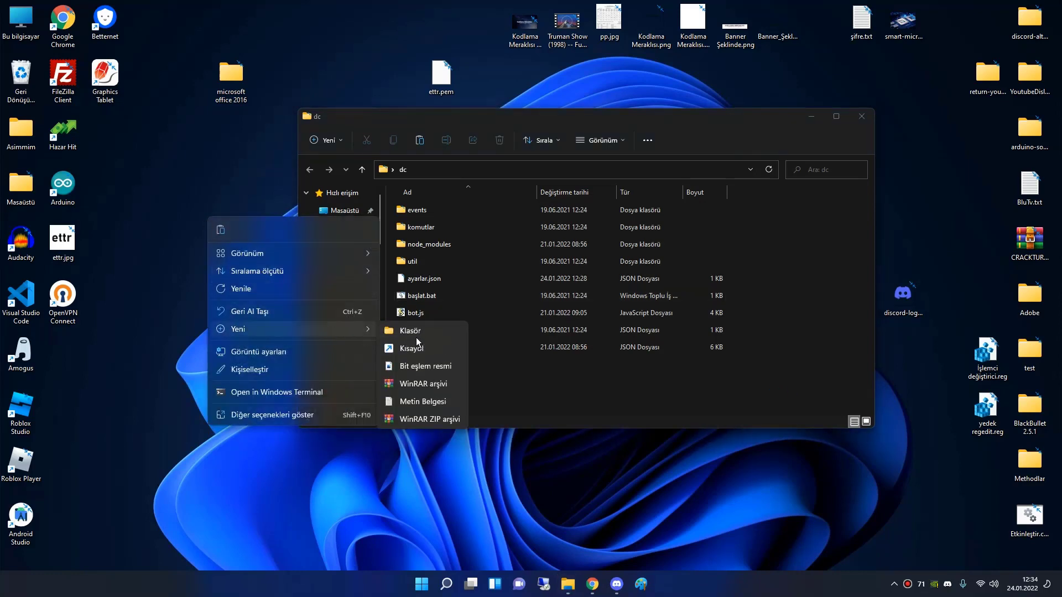
{"action": "left_click", "coordinate": [414, 331]}
{"action": "type", "text": "dc2"}
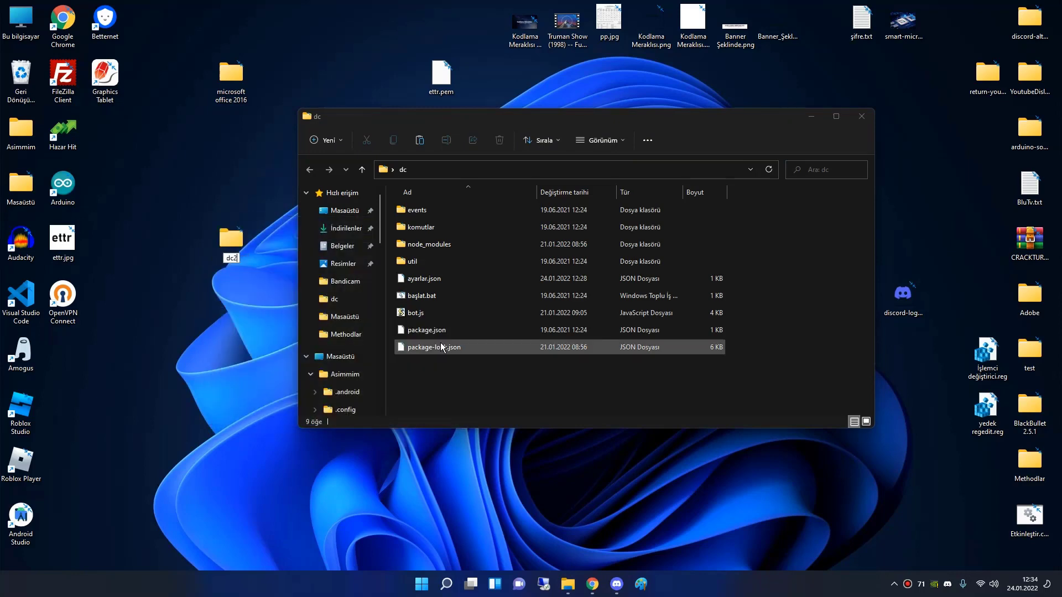
{"action": "key", "text": "Return"}
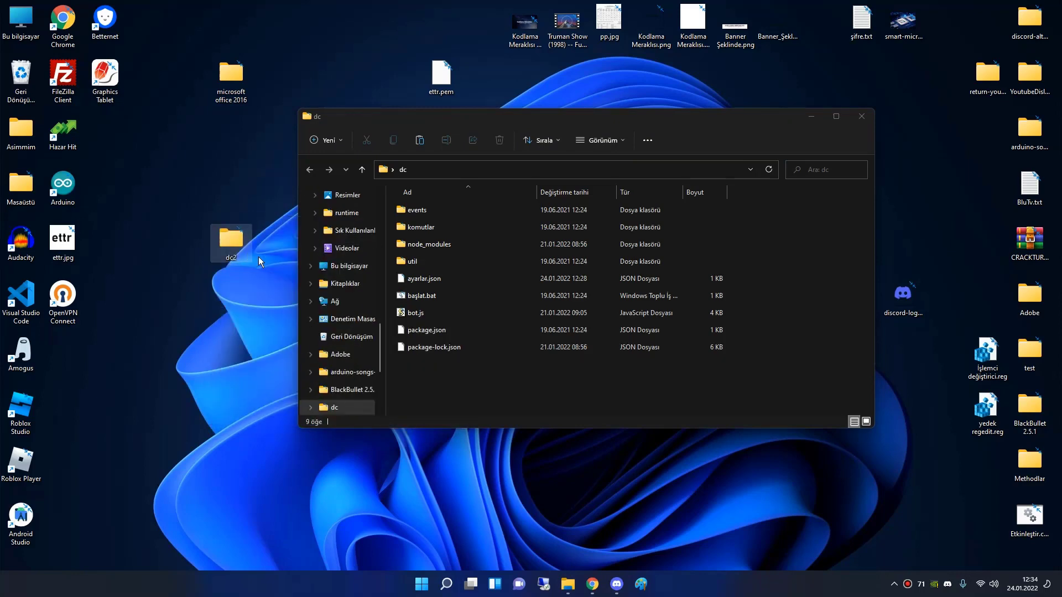
{"action": "key", "text": "Return"}
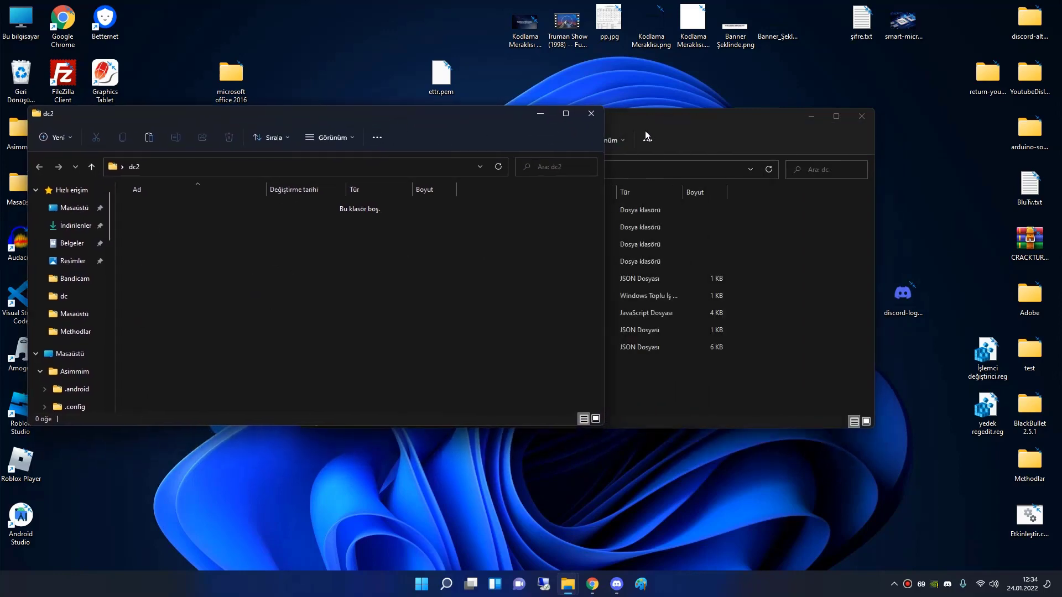
Copy all files and folders except node_modules from the dc folder into dc2.
{"action": "left_click_drag", "start_coordinate": [684, 121], "coordinate": [802, 131]}
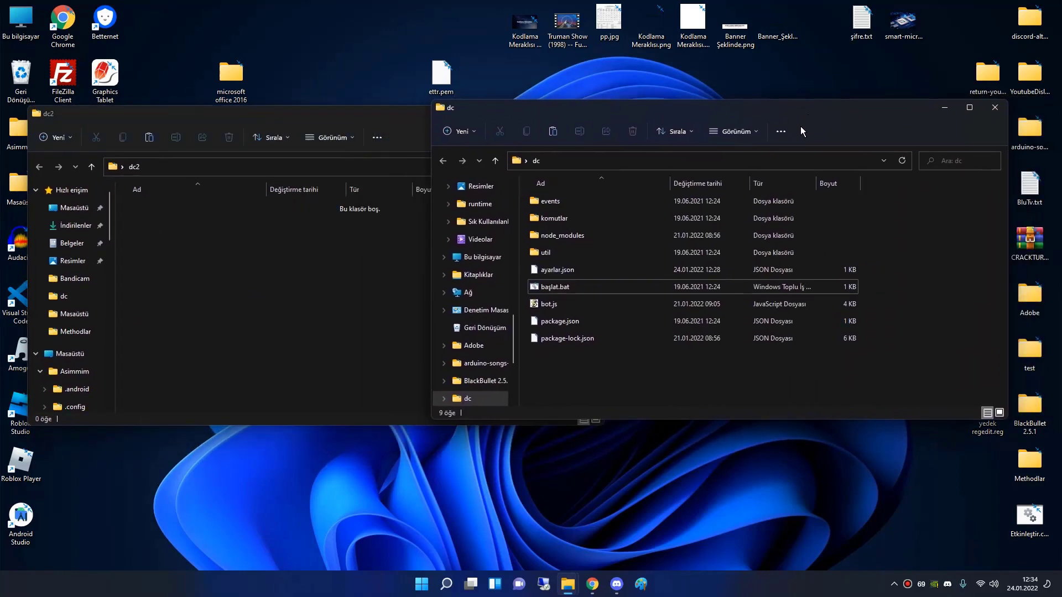
{"action": "left_click_drag", "start_coordinate": [602, 397], "coordinate": [308, 249]}
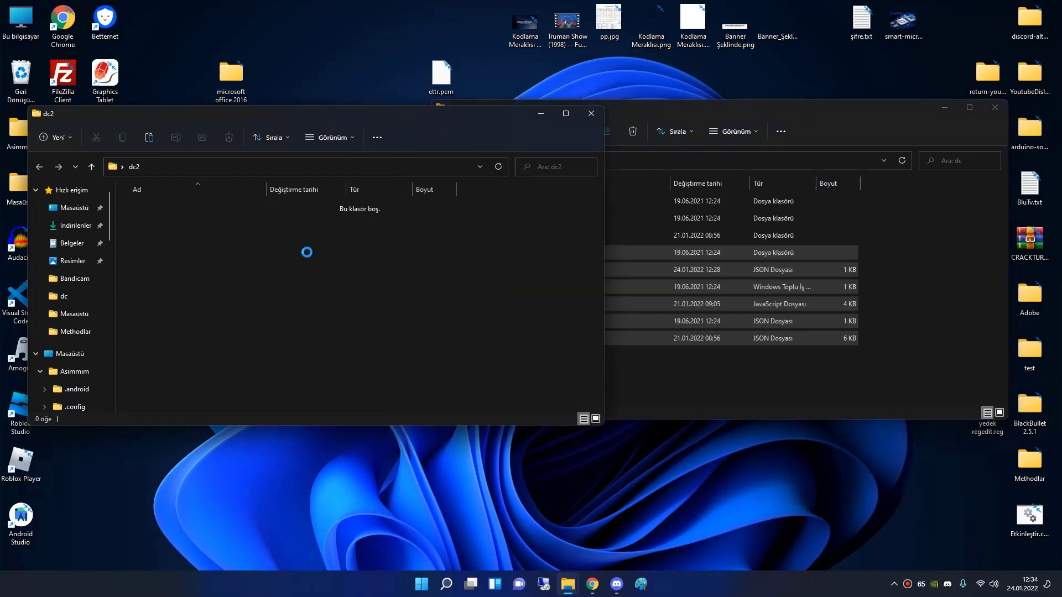
{"action": "left_click", "coordinate": [630, 224]}
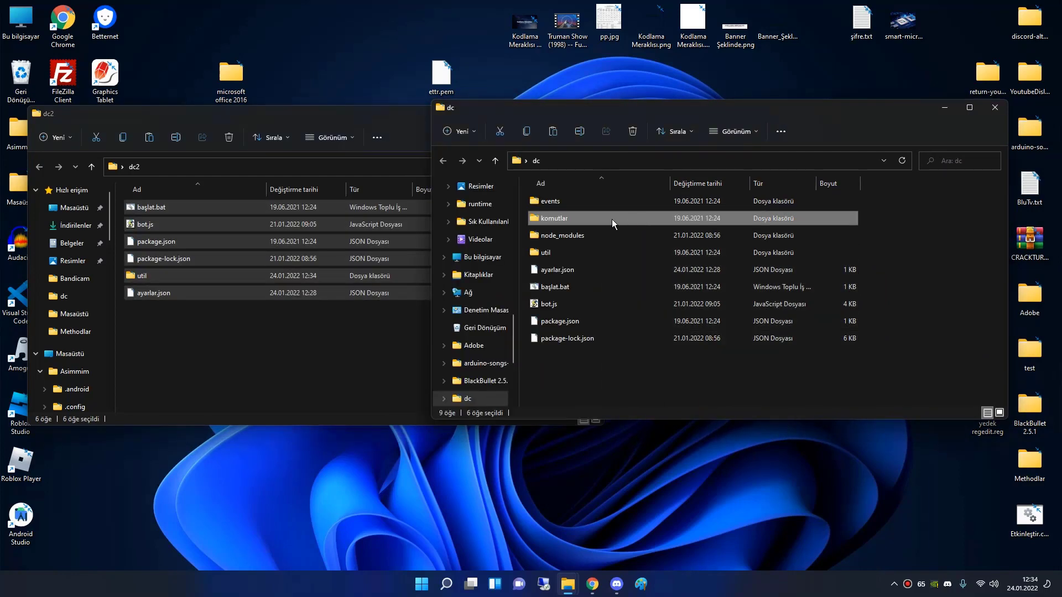
{"action": "left_click", "coordinate": [559, 203]}
{"action": "left_click", "coordinate": [566, 221], "text": "shift"}
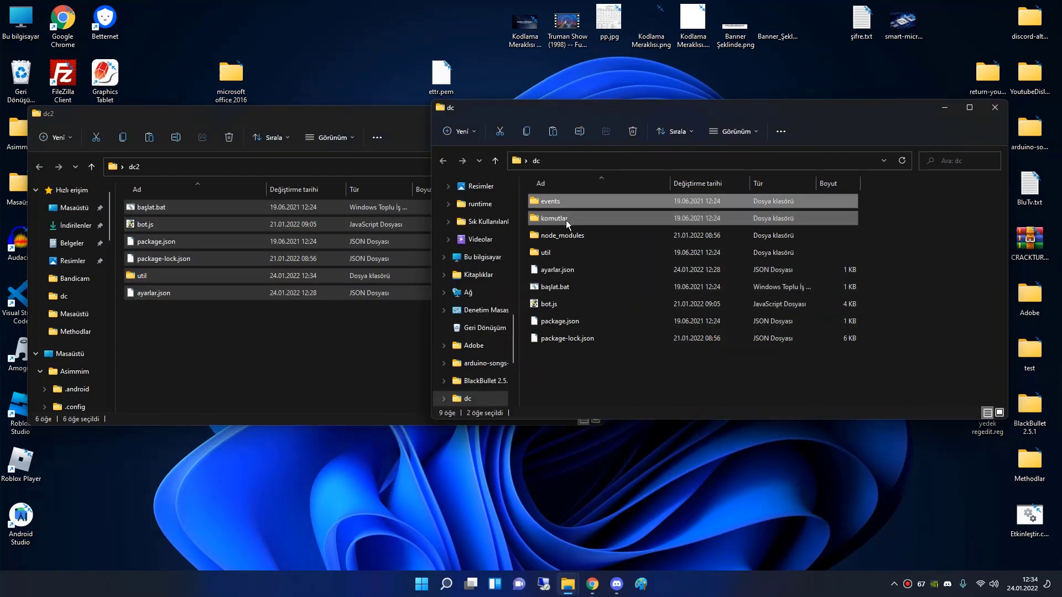
{"action": "left_click", "coordinate": [339, 346]}
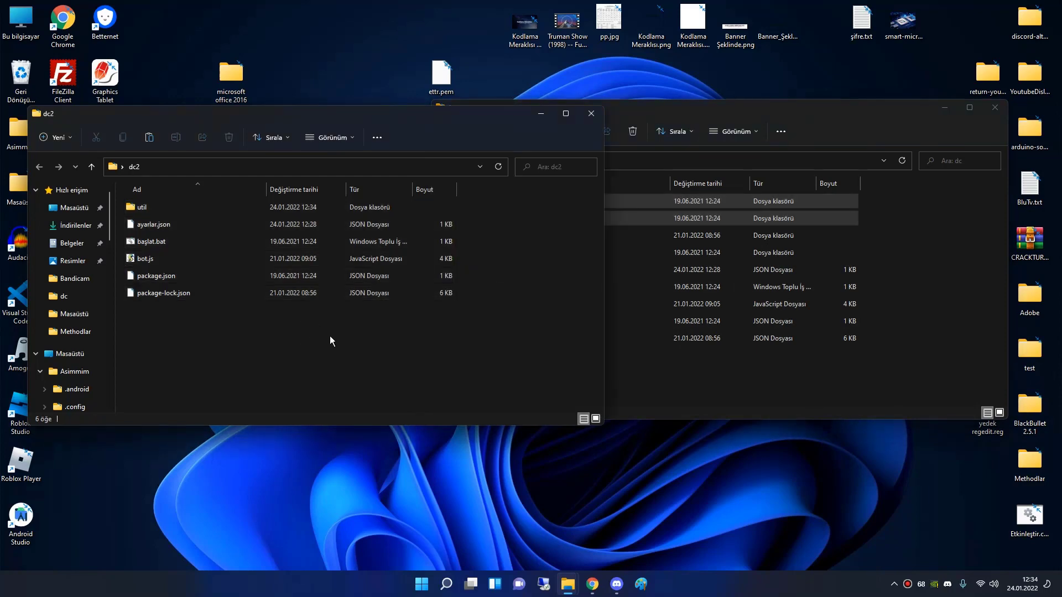
{"action": "key", "text": "ctrl+v"}
{"action": "left_click", "coordinate": [337, 370]}
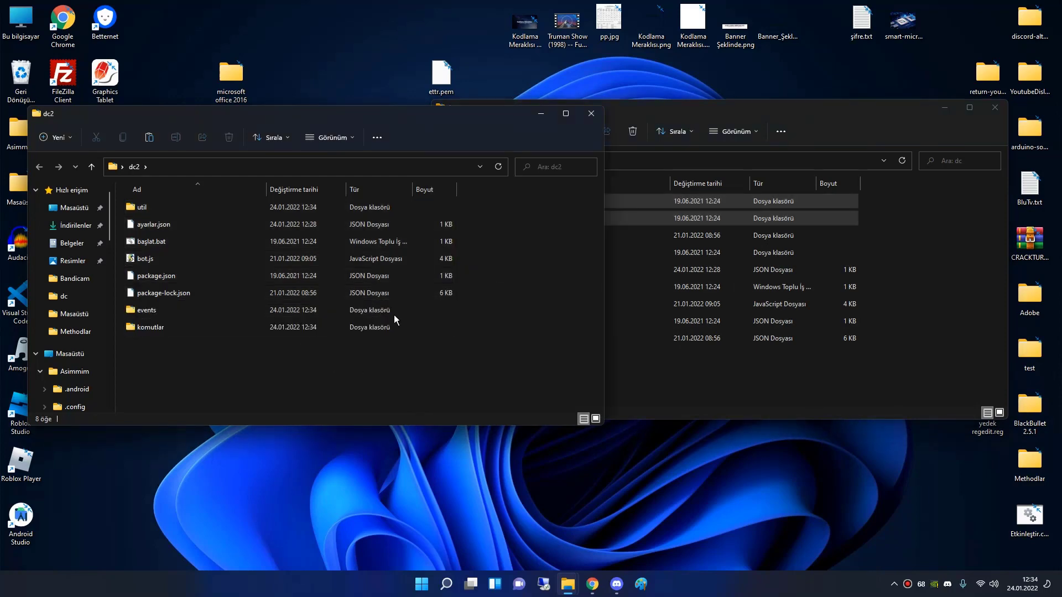
Check the total size of the dc folder through its properties.
{"action": "left_click", "coordinate": [465, 378]}
{"action": "left_click", "coordinate": [632, 391]}
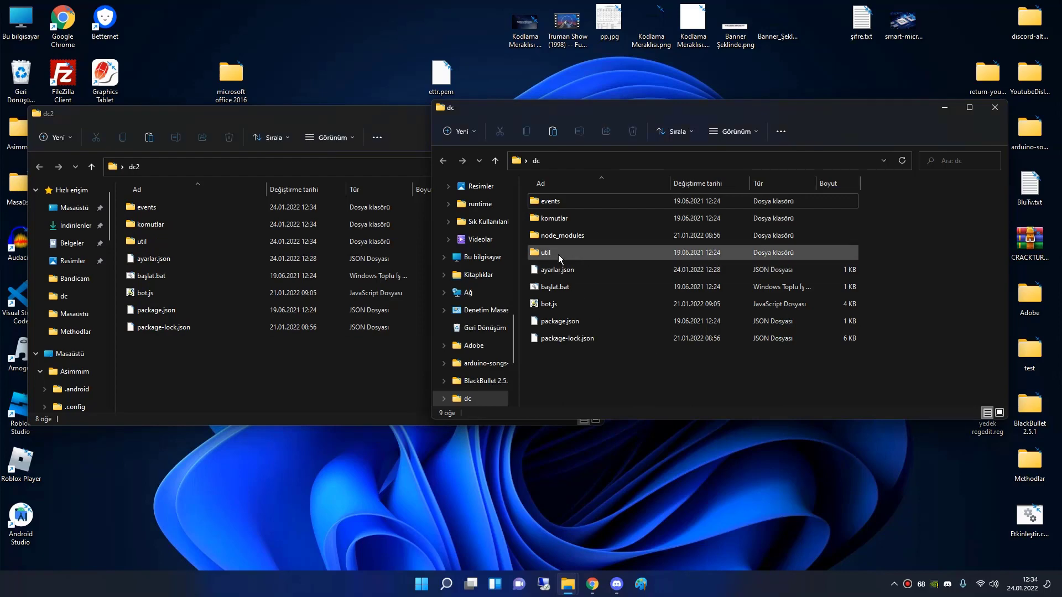
{"action": "right_click", "coordinate": [595, 240]}
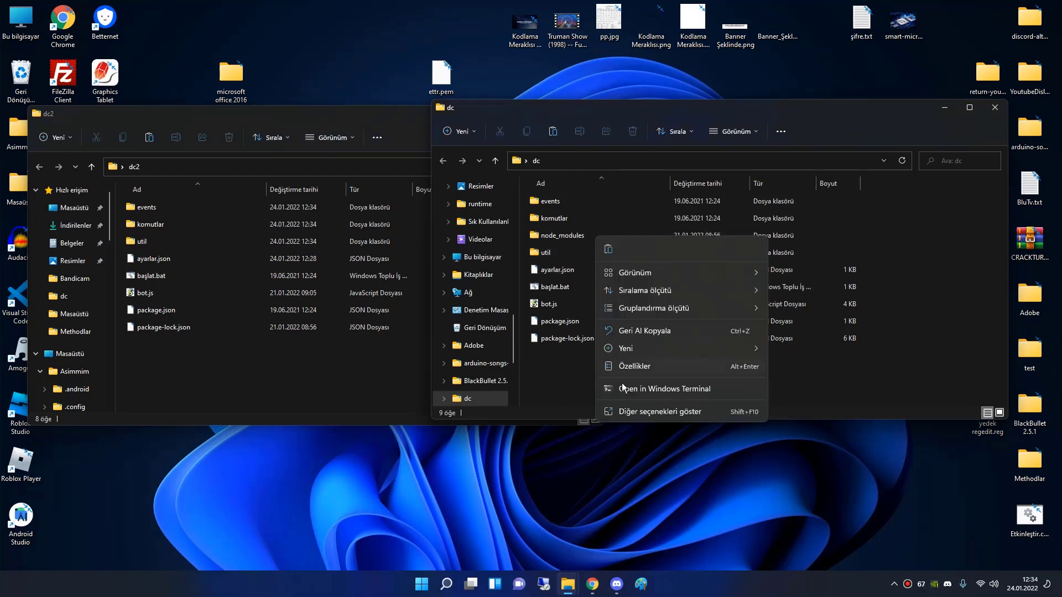
{"action": "left_click", "coordinate": [634, 373]}
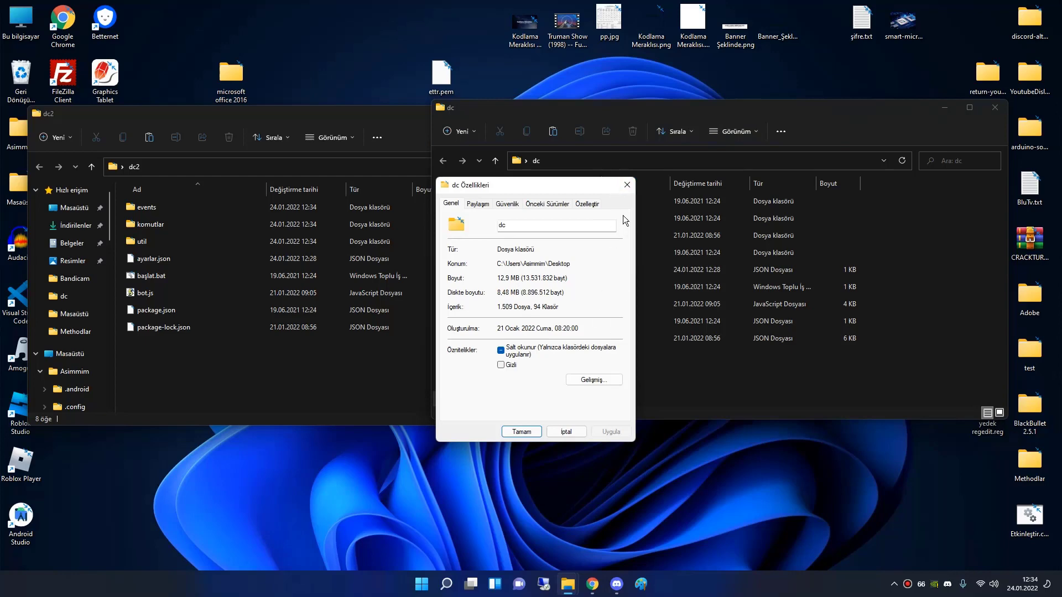
{"action": "left_click", "coordinate": [627, 185]}
Check the size of the node_modules folder in dc through its properties.
{"action": "left_click", "coordinate": [576, 237]}
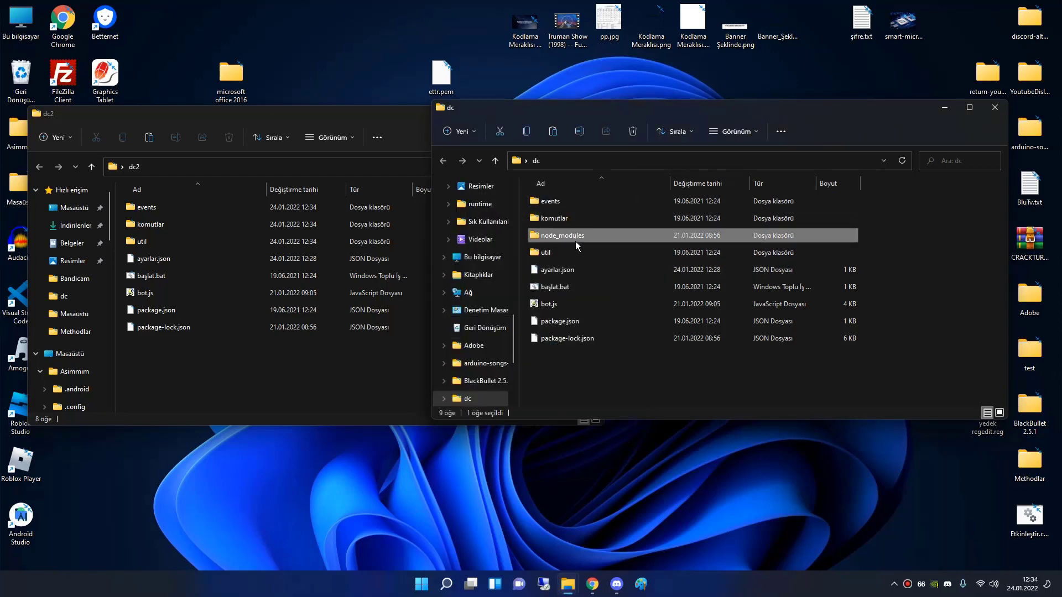
{"action": "right_click", "coordinate": [576, 246]}
{"action": "left_click", "coordinate": [624, 386]}
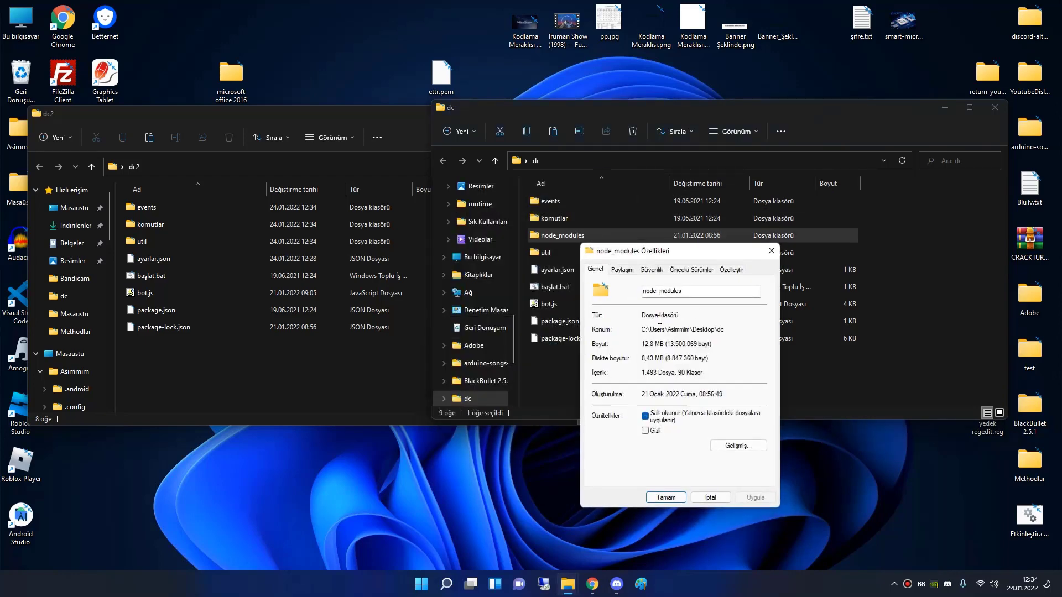
{"action": "left_click", "coordinate": [771, 251]}
Check the combined size of everything in the dc folder except node_modules through the selection's properties.
{"action": "key", "text": "ctrl+a"}
{"action": "left_click", "coordinate": [619, 237], "text": "ctrl"}
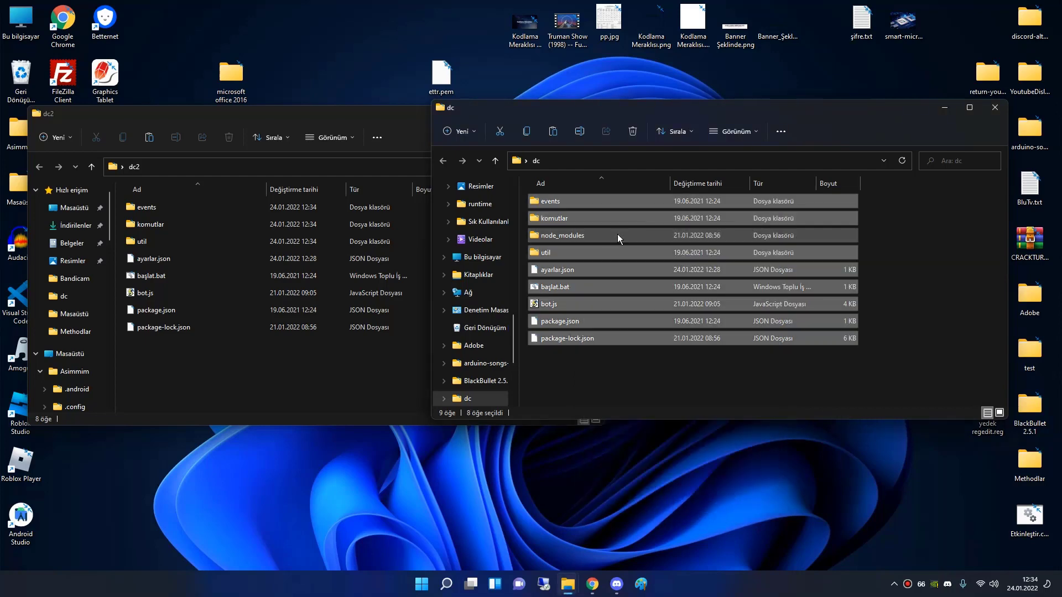
{"action": "right_click", "coordinate": [609, 272]}
{"action": "left_click", "coordinate": [641, 380]}
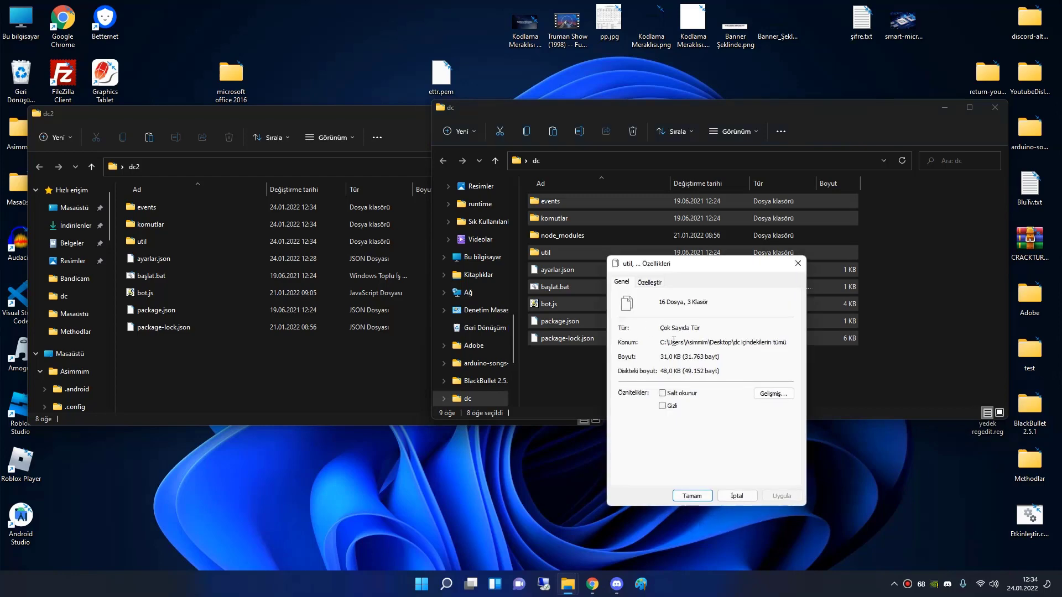
{"action": "left_click", "coordinate": [798, 263]}
{"action": "left_click", "coordinate": [743, 395]}
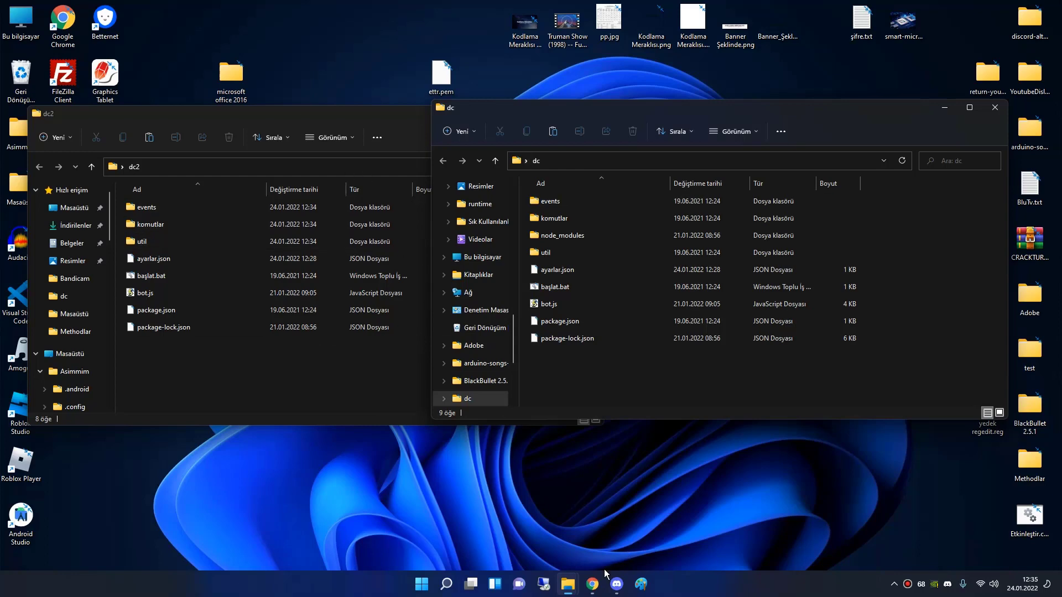
Switch to Chrome, reload the instance summary page and dismiss the downloads bar.
{"action": "left_click", "coordinate": [593, 584]}
{"action": "scroll", "coordinate": [520, 288], "scroll_direction": "up", "scroll_amount": 1}
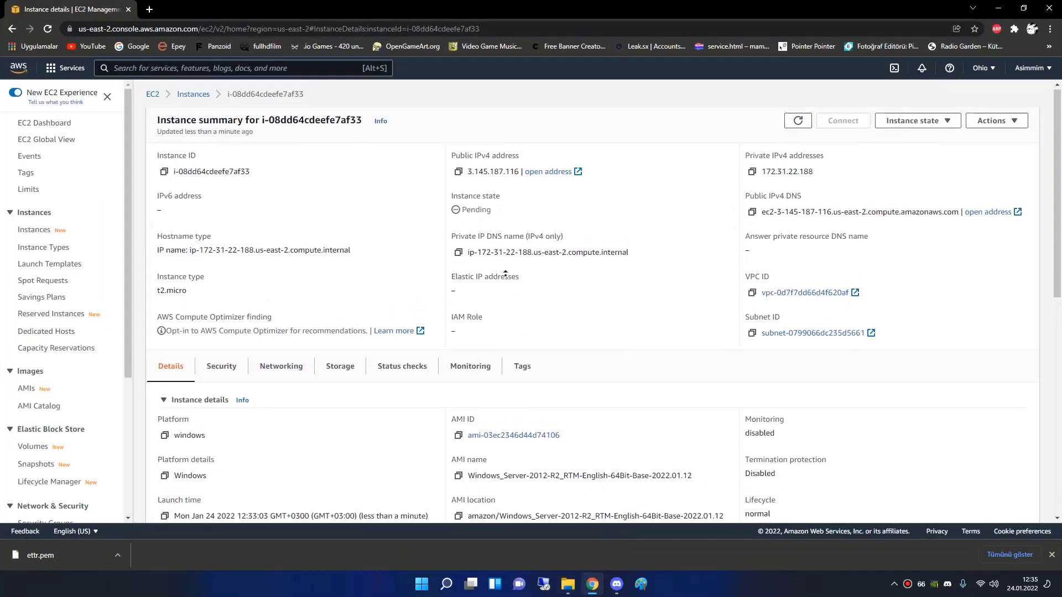
{"action": "left_click", "coordinate": [48, 28]}
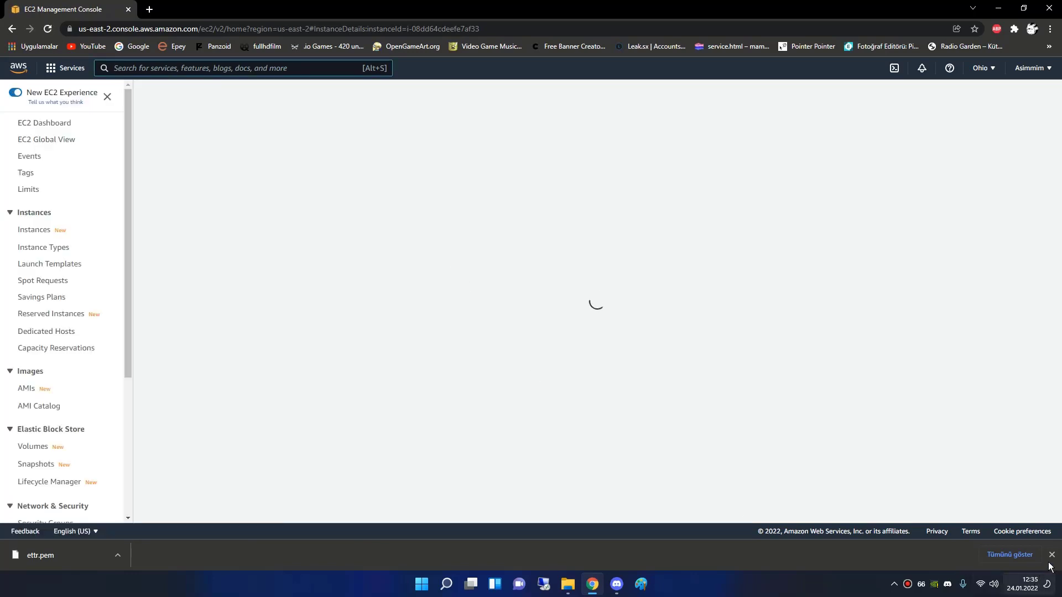
{"action": "left_click", "coordinate": [1052, 555]}
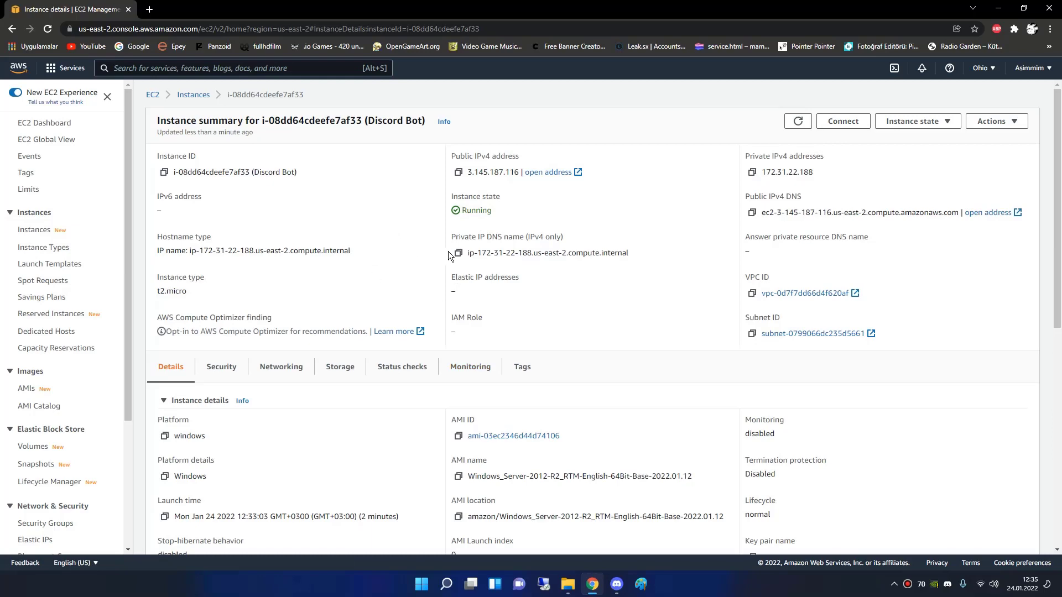
Open the Windows password retrieval page from the instance's RDP client connection options.
{"action": "left_click", "coordinate": [832, 123]}
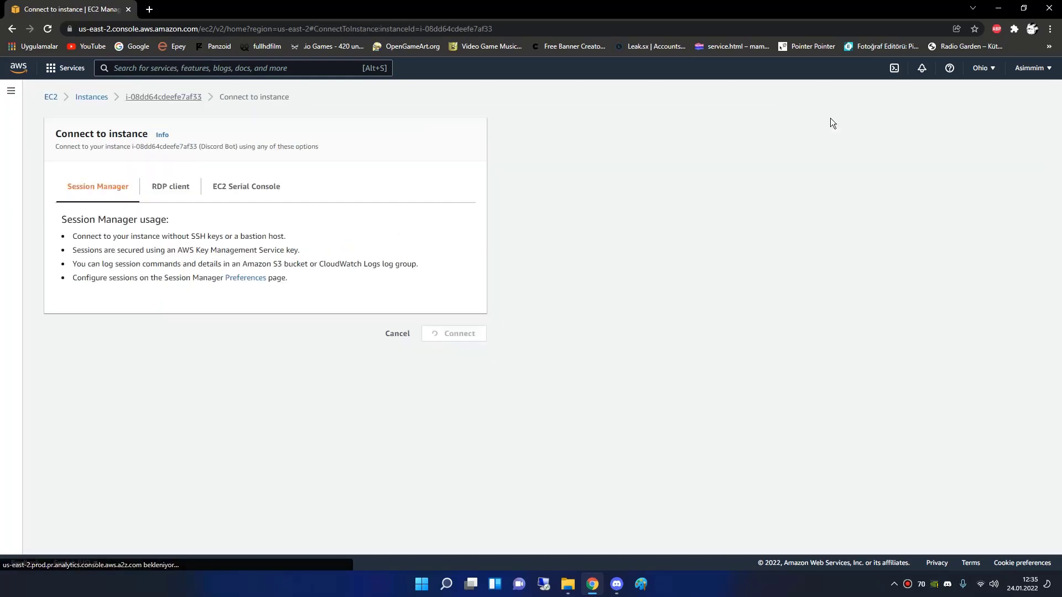
{"action": "left_click", "coordinate": [176, 188]}
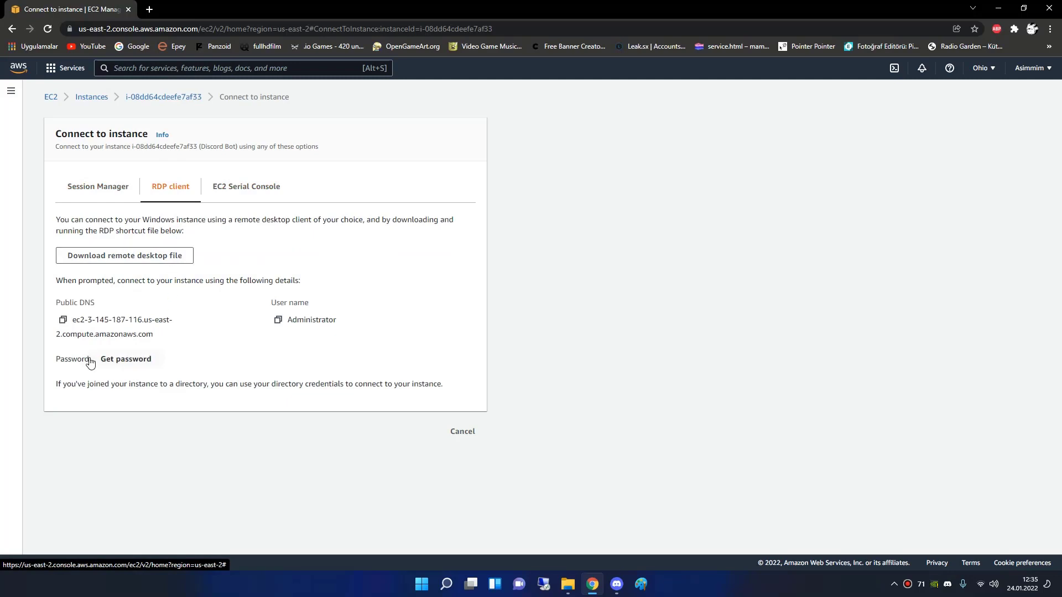
{"action": "left_click", "coordinate": [117, 359]}
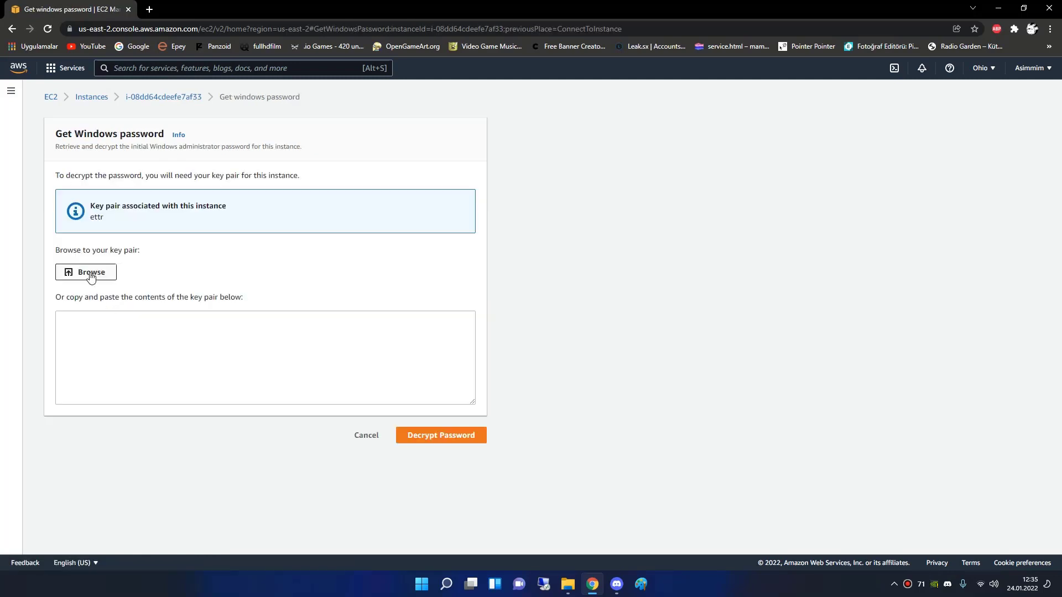
Load the ettr.pem private key file from the desktop as the key pair and decrypt the Windows administrator password.
{"action": "left_click", "coordinate": [91, 277]}
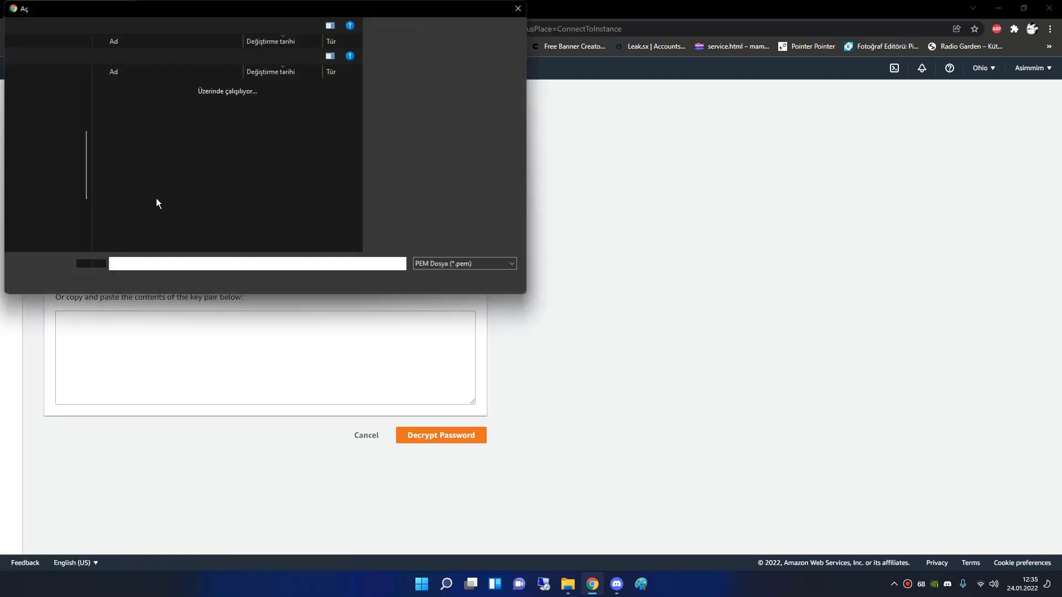
{"action": "left_click", "coordinate": [53, 77]}
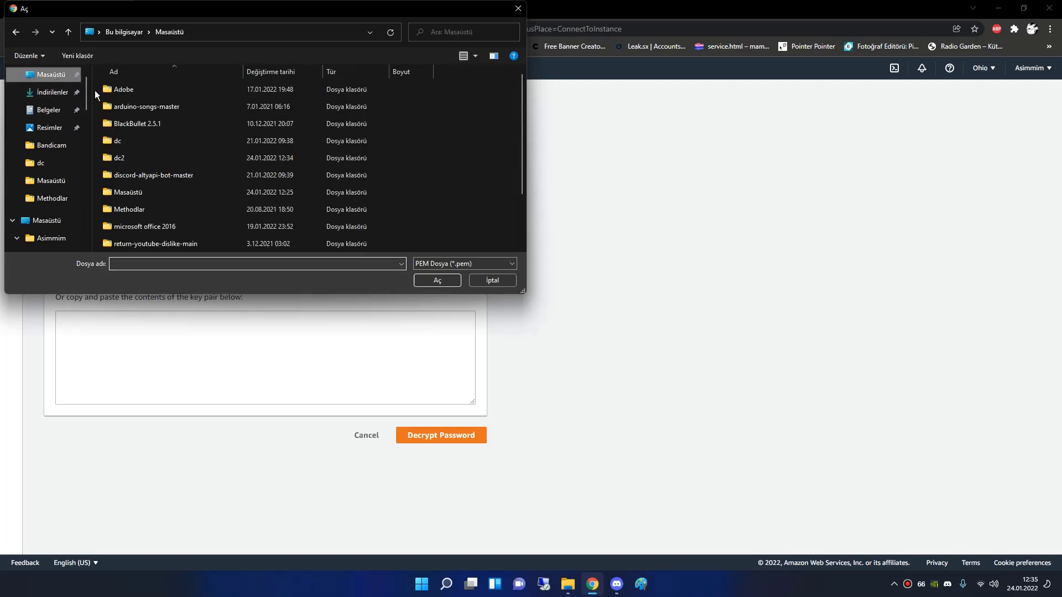
{"action": "scroll", "coordinate": [172, 176], "scroll_direction": "down", "scroll_amount": 5}
{"action": "left_click", "coordinate": [159, 247]}
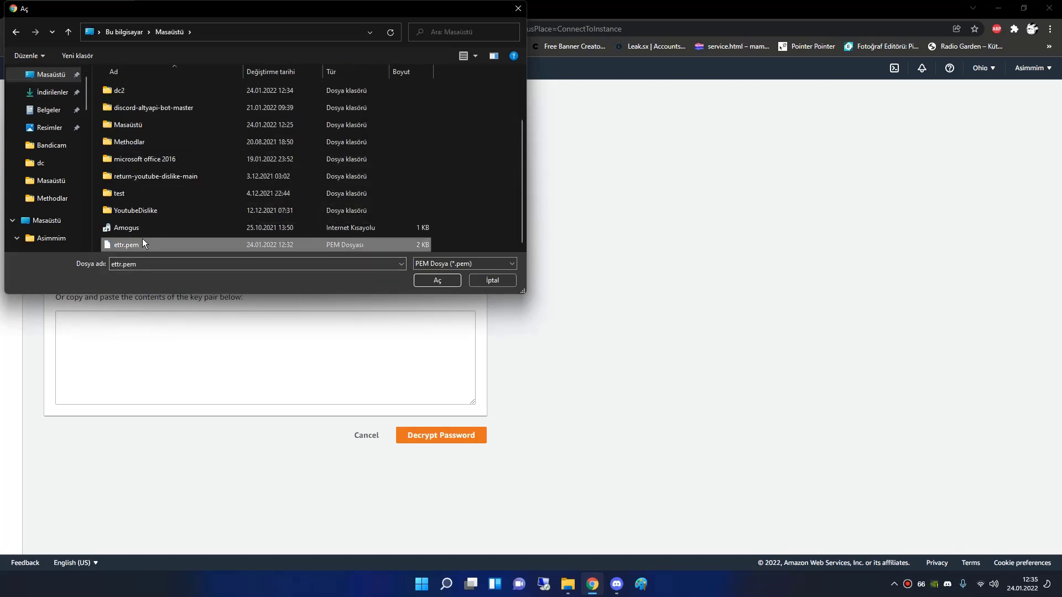
{"action": "left_click", "coordinate": [440, 280]}
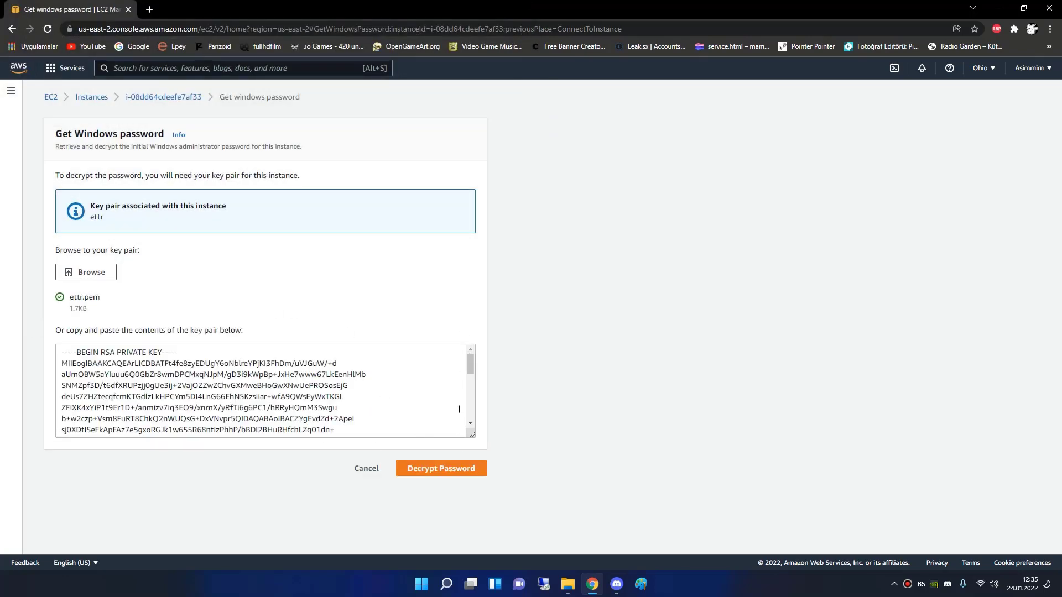
{"action": "left_click", "coordinate": [474, 469]}
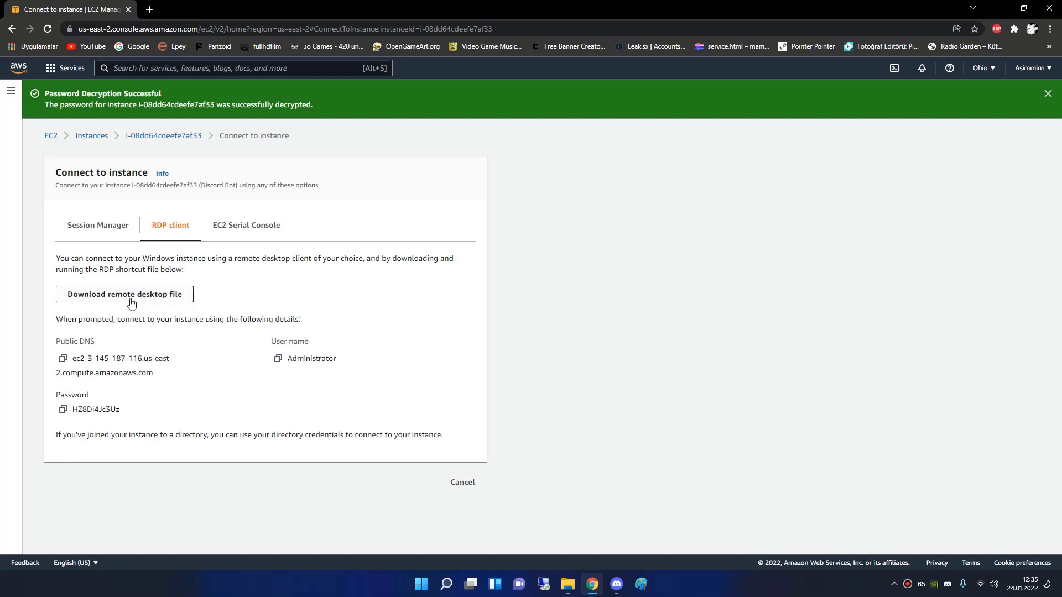
Search Windows for "uzak masaüstü" and open Remote Desktop Connection (Uzak Masaüstü Bağlantısı).
{"action": "left_click", "coordinate": [544, 586]}
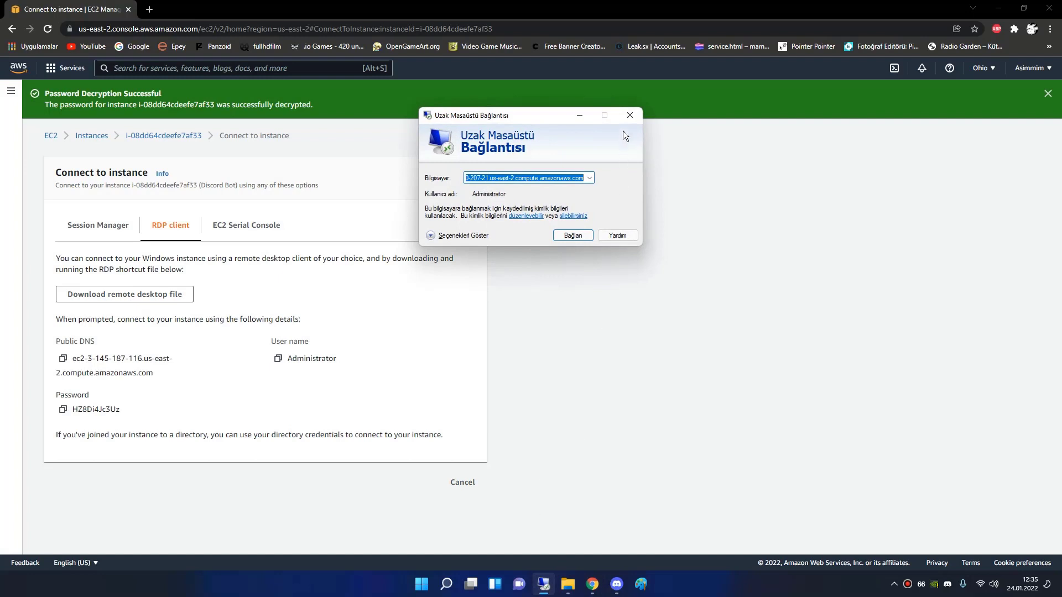
{"action": "left_click", "coordinate": [630, 115]}
{"action": "left_click", "coordinate": [440, 586]}
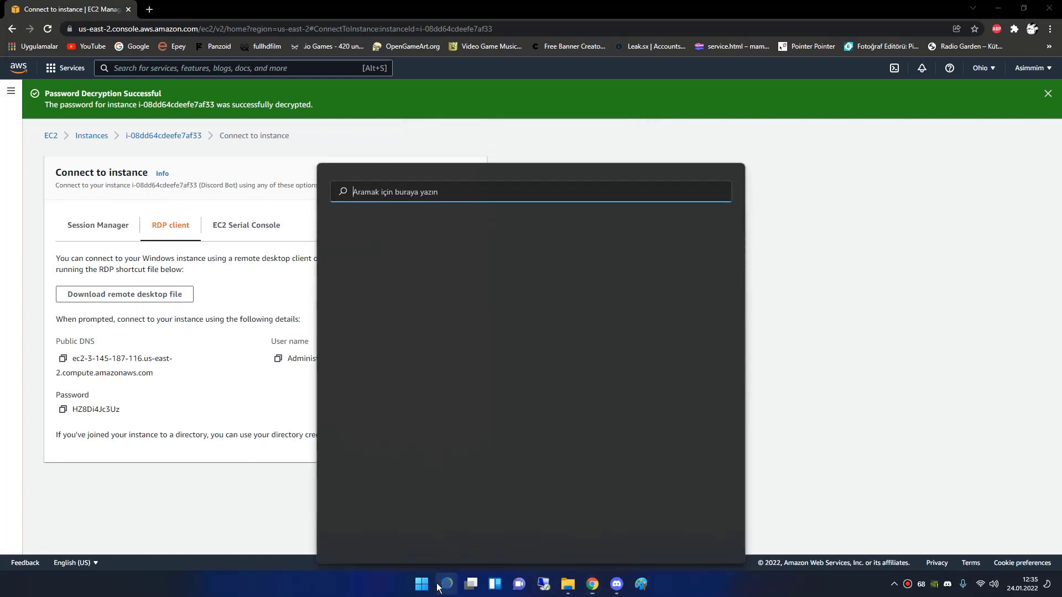
{"action": "type", "text": "uzak"}
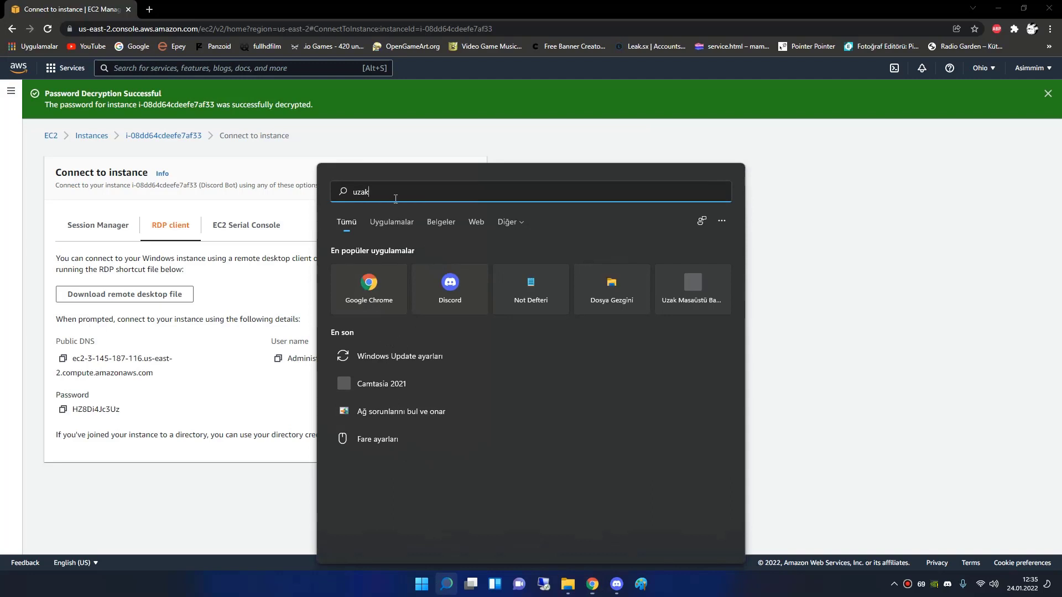
{"action": "type", "text": " masaüstü"}
{"action": "left_click", "coordinate": [417, 288]}
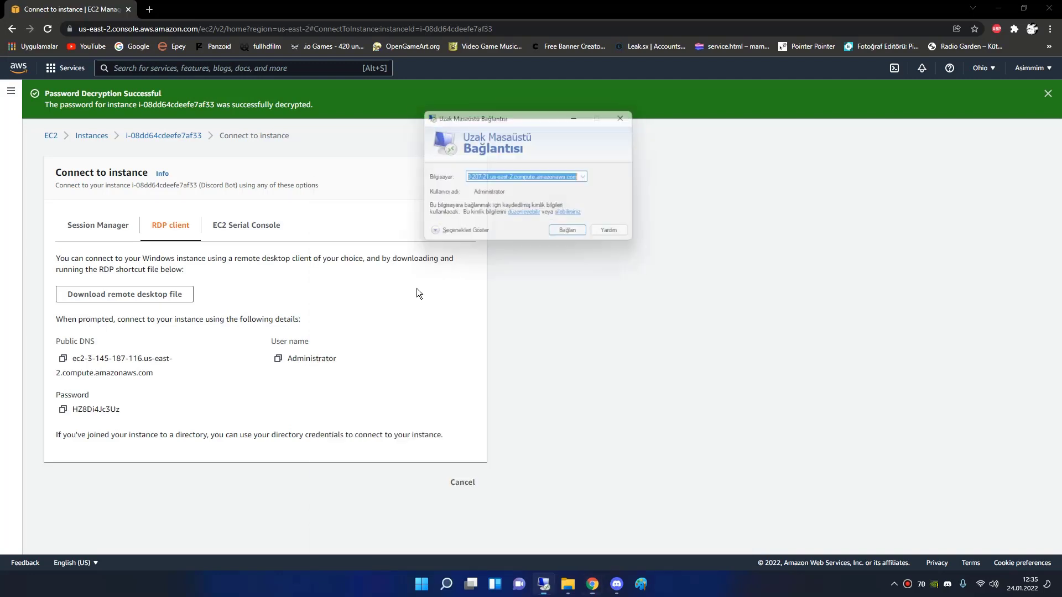
Copy the instance's public DNS from the AWS page, set it as the Remote Desktop computer address and start the connection.
{"action": "left_click", "coordinate": [62, 358]}
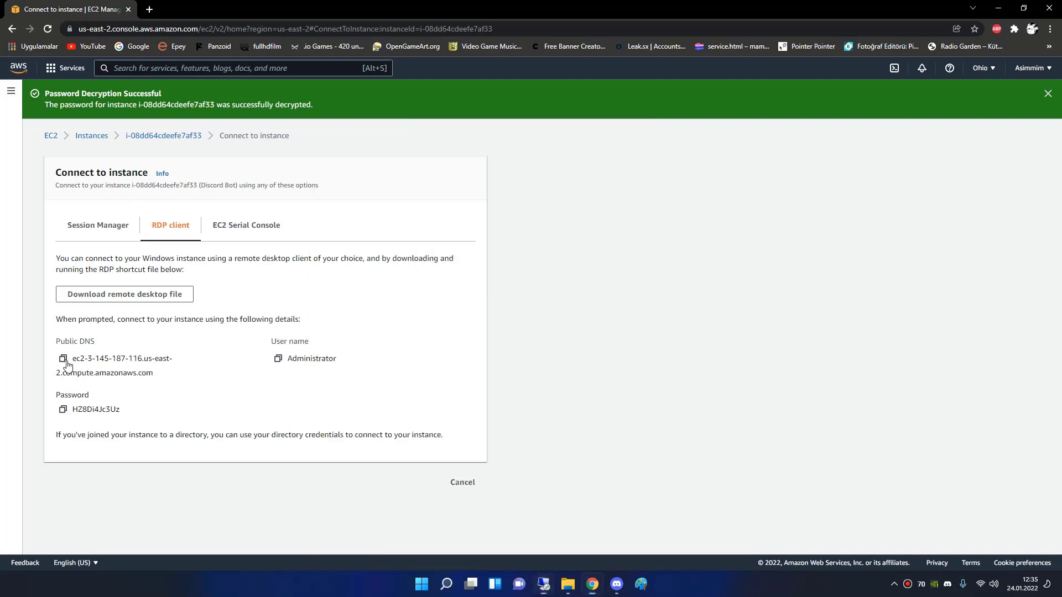
{"action": "left_click", "coordinate": [544, 584]}
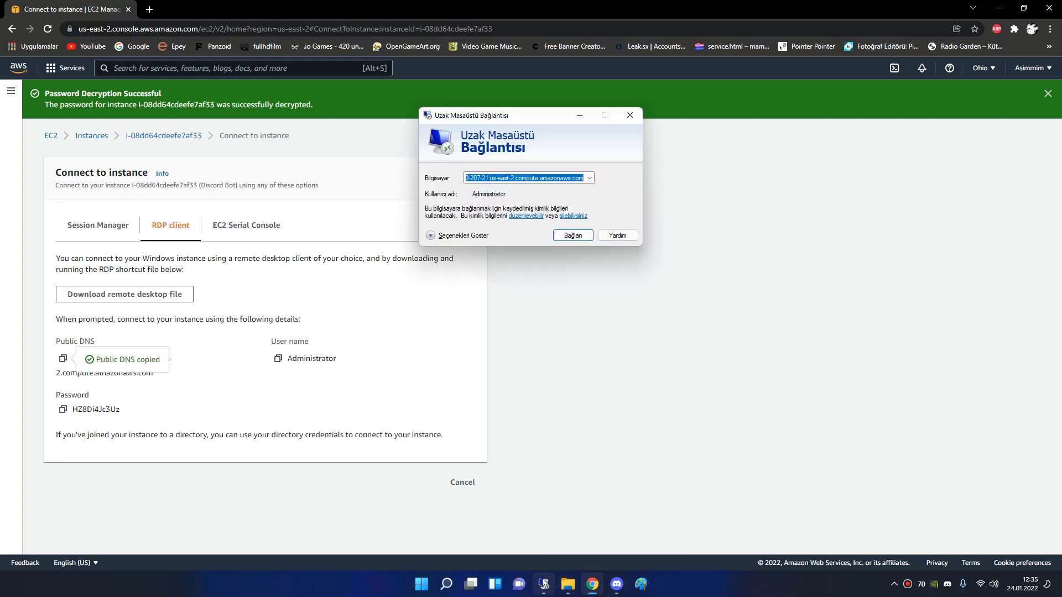
{"action": "key", "text": "ctrl+v"}
{"action": "left_click", "coordinate": [565, 236]}
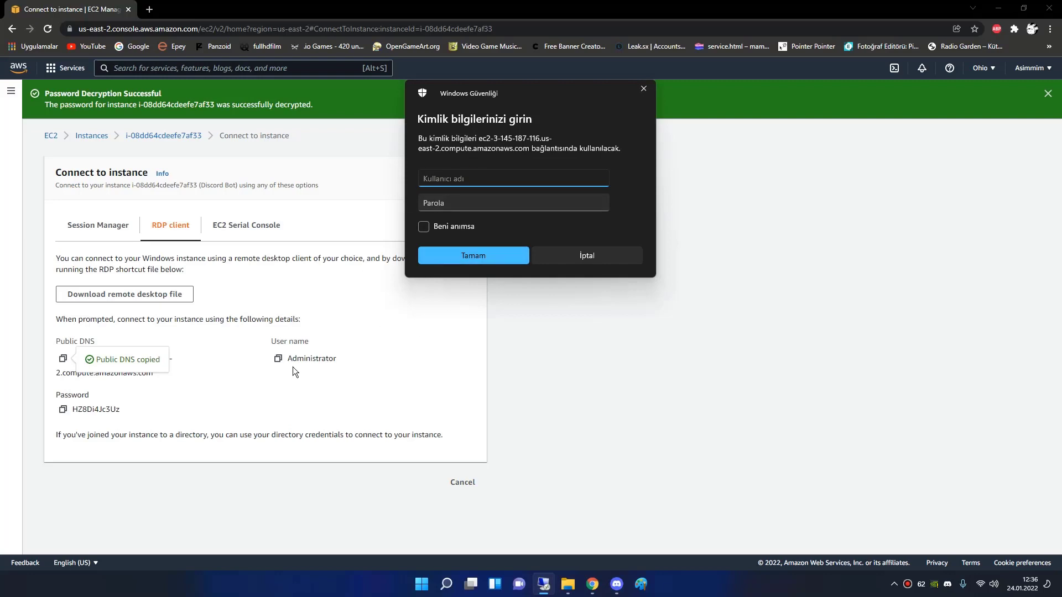
Copy the login details from the AWS page and enter Administrator as the user name and the instance password in the credentials prompt.
{"action": "left_click", "coordinate": [278, 358]}
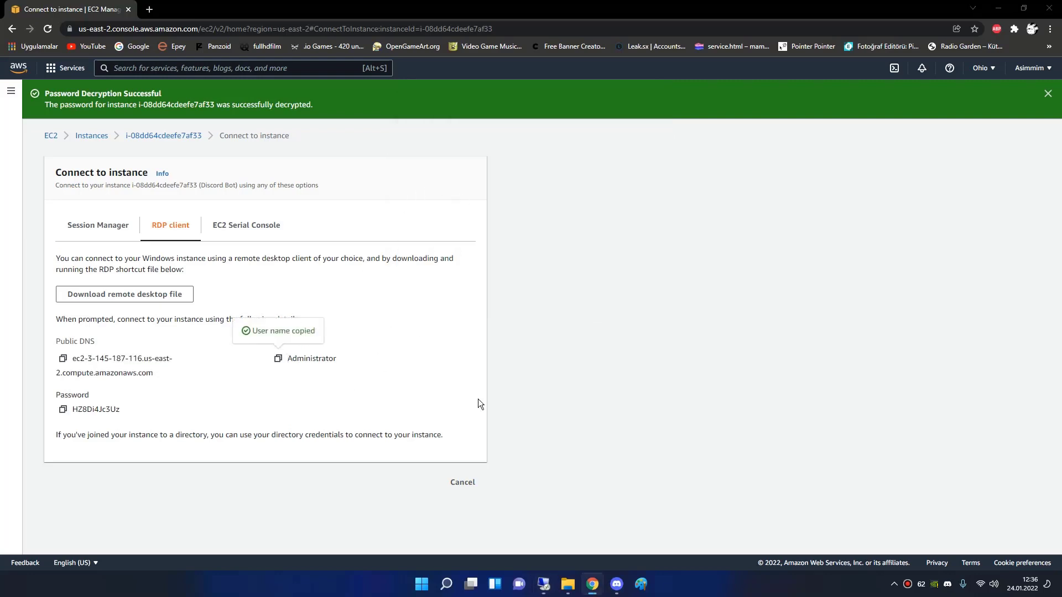
{"action": "key", "text": "alt+Tab"}
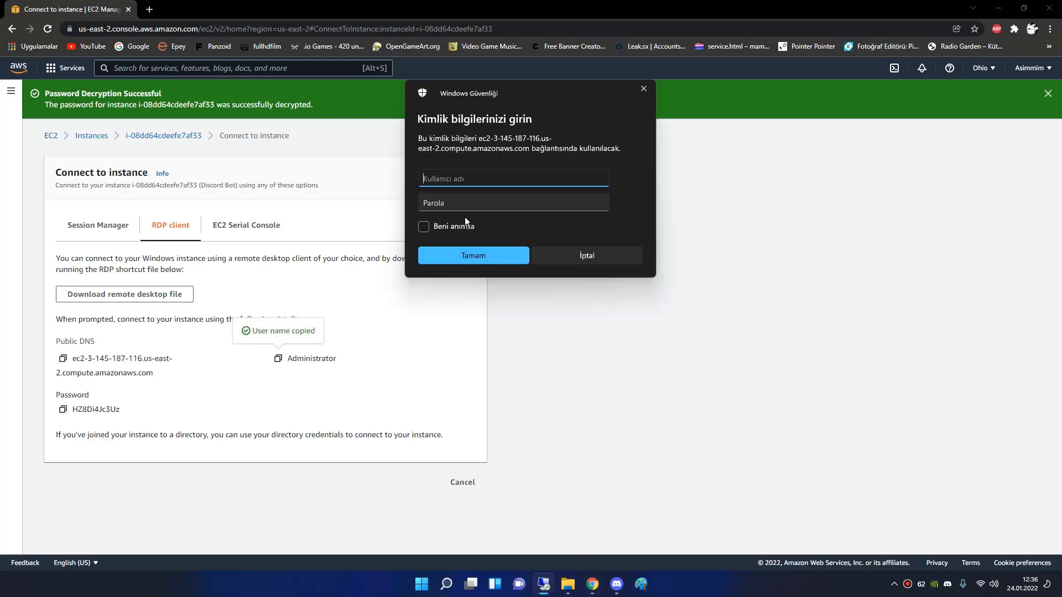
{"action": "key", "text": "ctrl+v"}
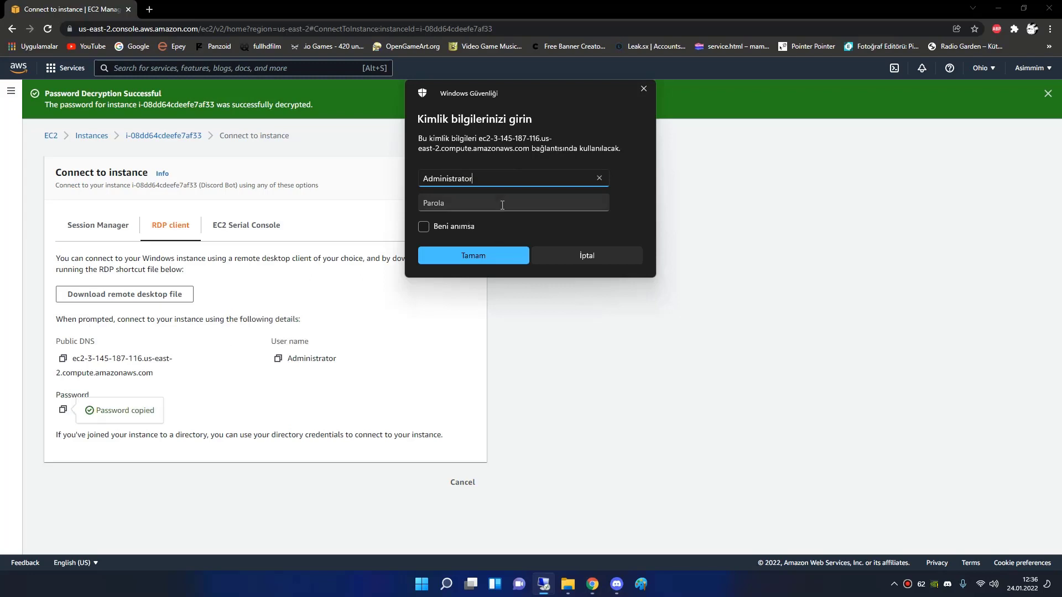
{"action": "key", "text": "Tab"}
{"action": "key", "text": "ctrl+v"}
Submit the credentials with Beni anımsa enabled, and accept the certificate warning with future prompts for this computer turned off.
{"action": "left_click", "coordinate": [446, 224]}
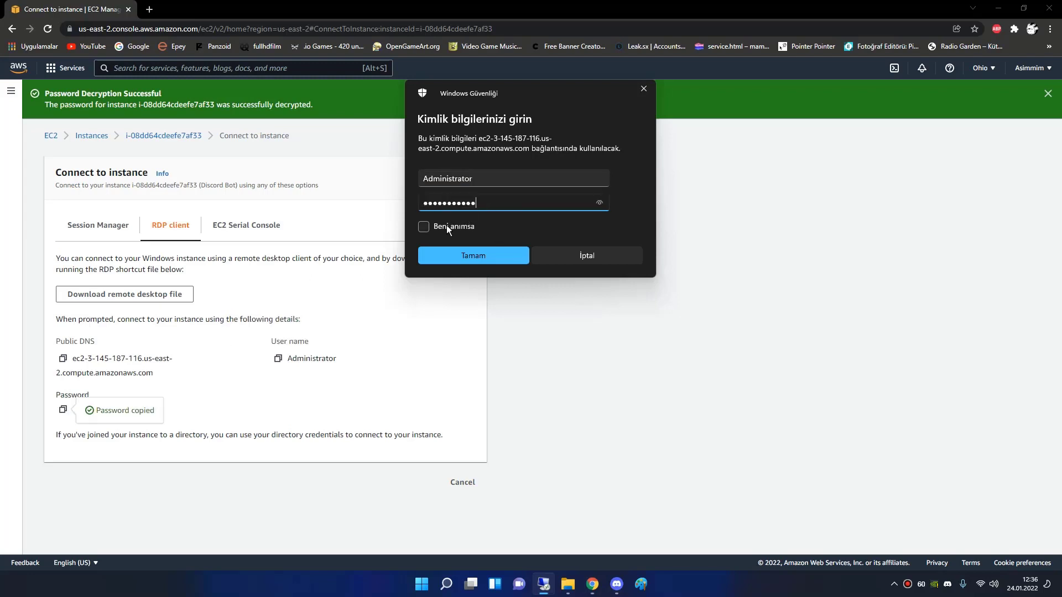
{"action": "left_click", "coordinate": [477, 256]}
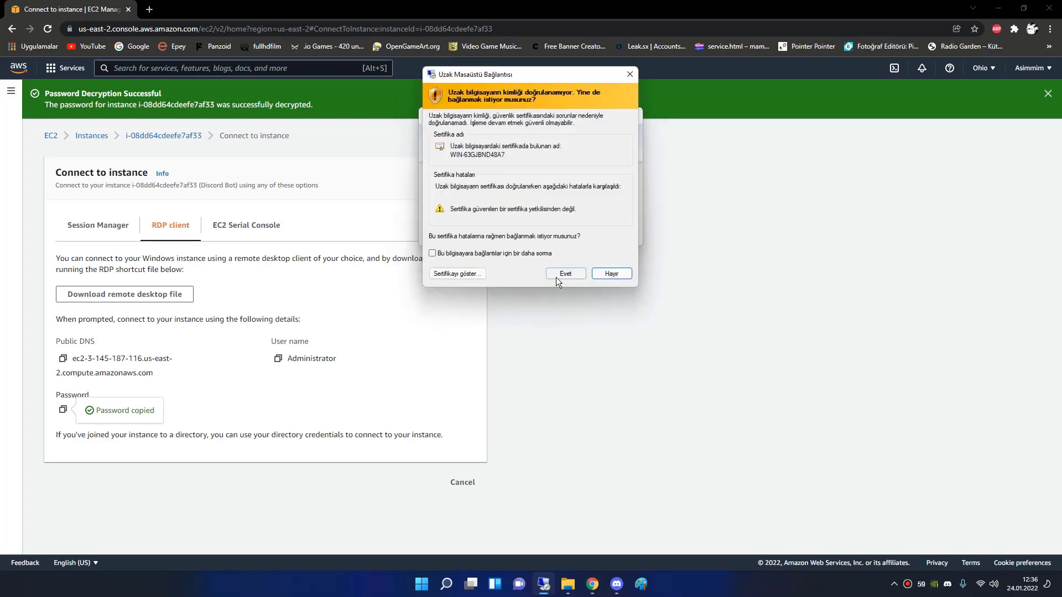
{"action": "left_click", "coordinate": [523, 254]}
{"action": "left_click", "coordinate": [567, 275]}
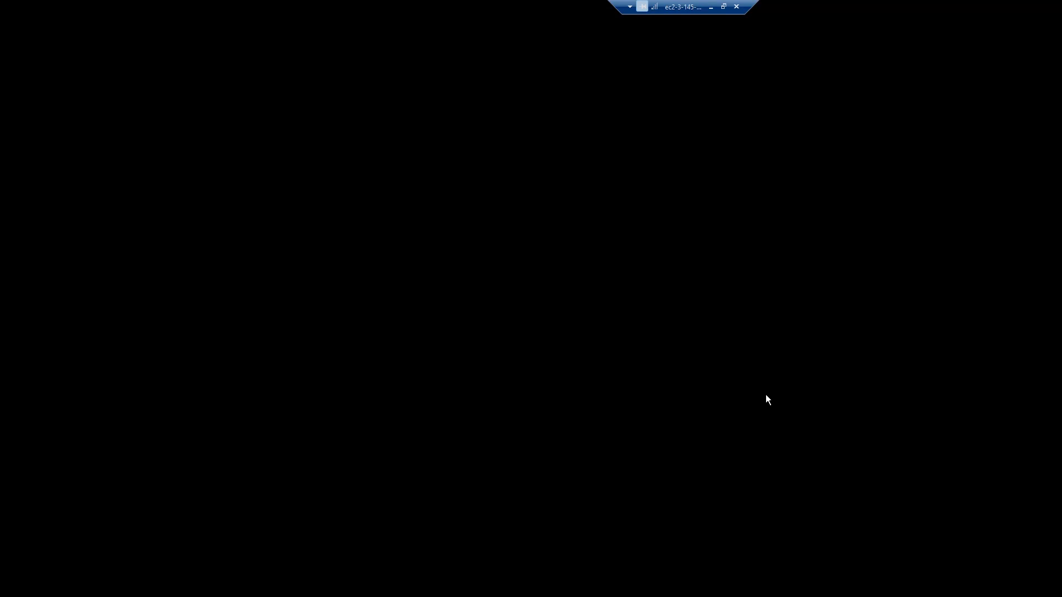
Minimize the remote session and Chrome to return to the dc and dc2 folder windows.
{"action": "left_click", "coordinate": [712, 6]}
{"action": "left_click_drag", "start_coordinate": [761, 233], "coordinate": [699, 238]}
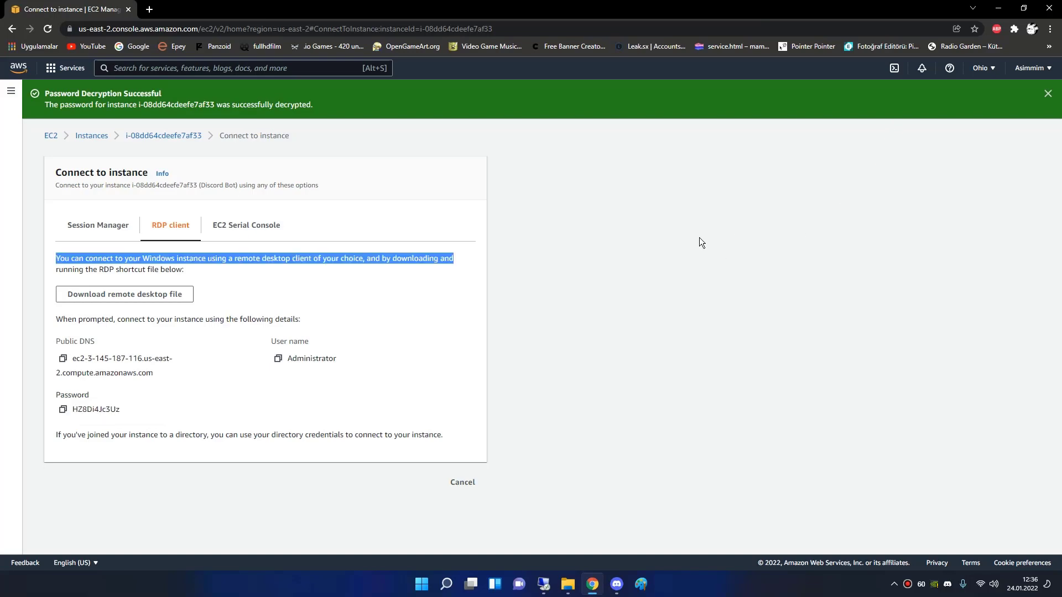
{"action": "left_click", "coordinate": [272, 293]}
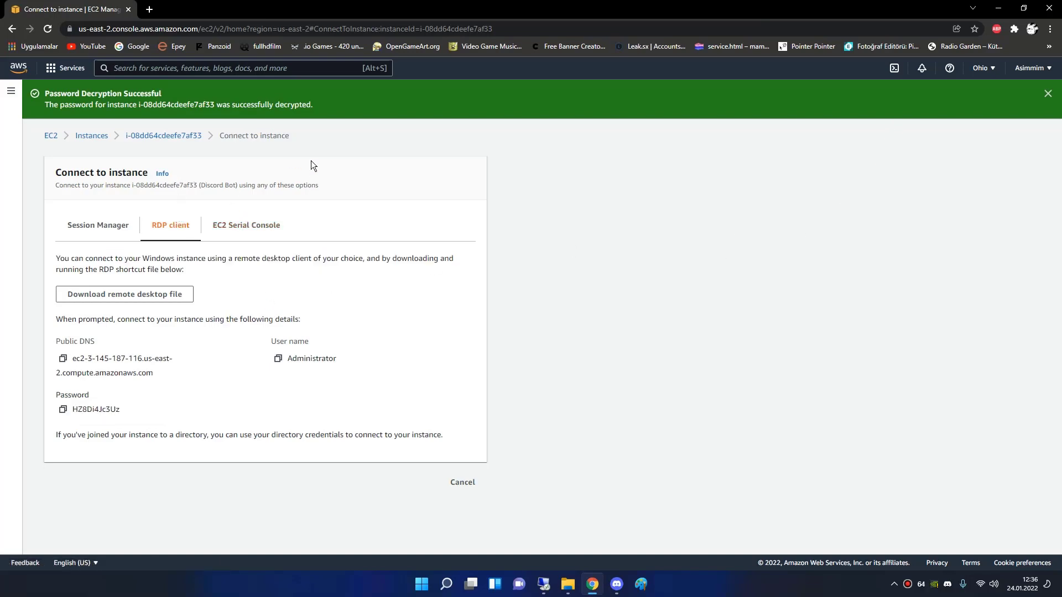
{"action": "left_click", "coordinate": [998, 8]}
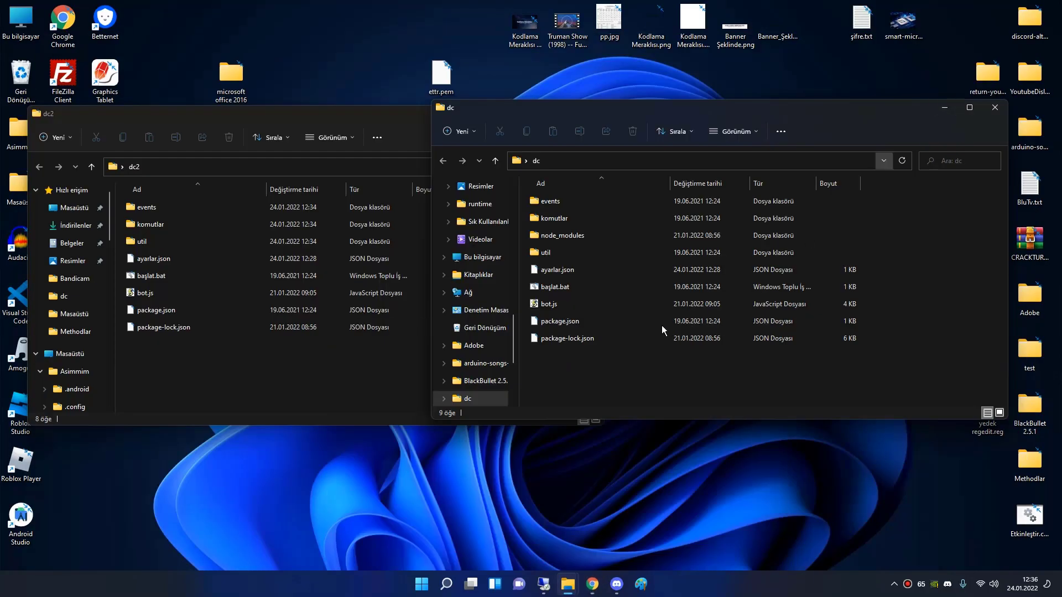
Run başlat.bat from the dc folder, check the bot's status in Discord, and close Discord and the console window.
{"action": "double_click", "coordinate": [570, 289]}
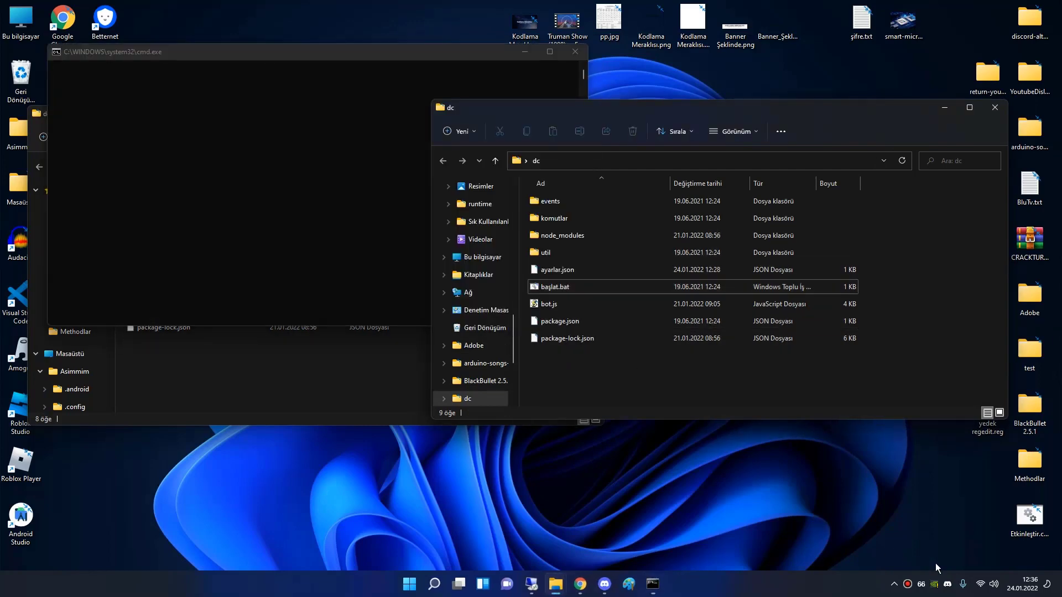
{"action": "left_click", "coordinate": [947, 584]}
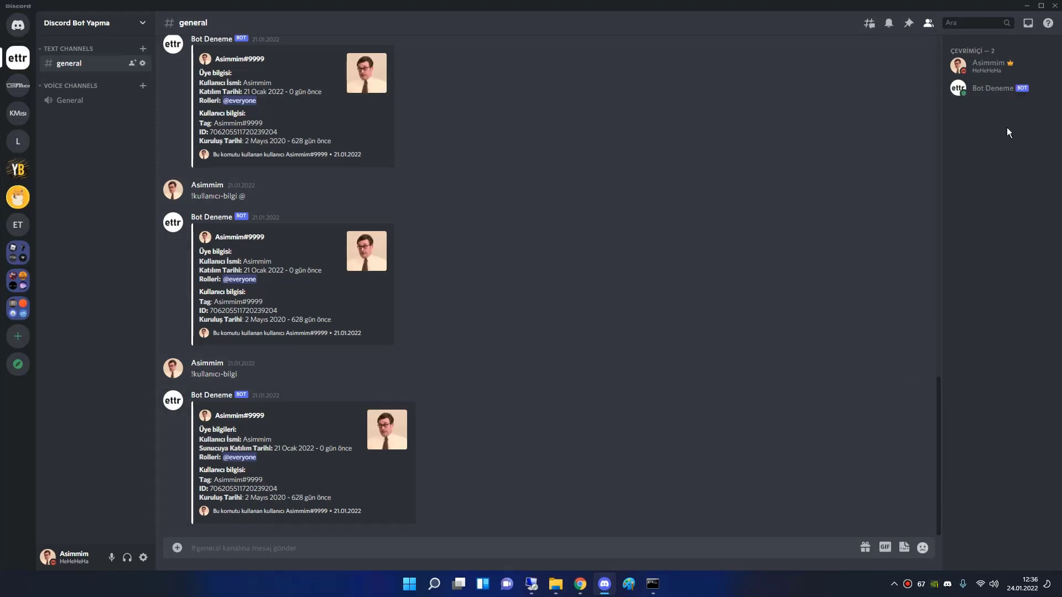
{"action": "left_click", "coordinate": [1057, 6]}
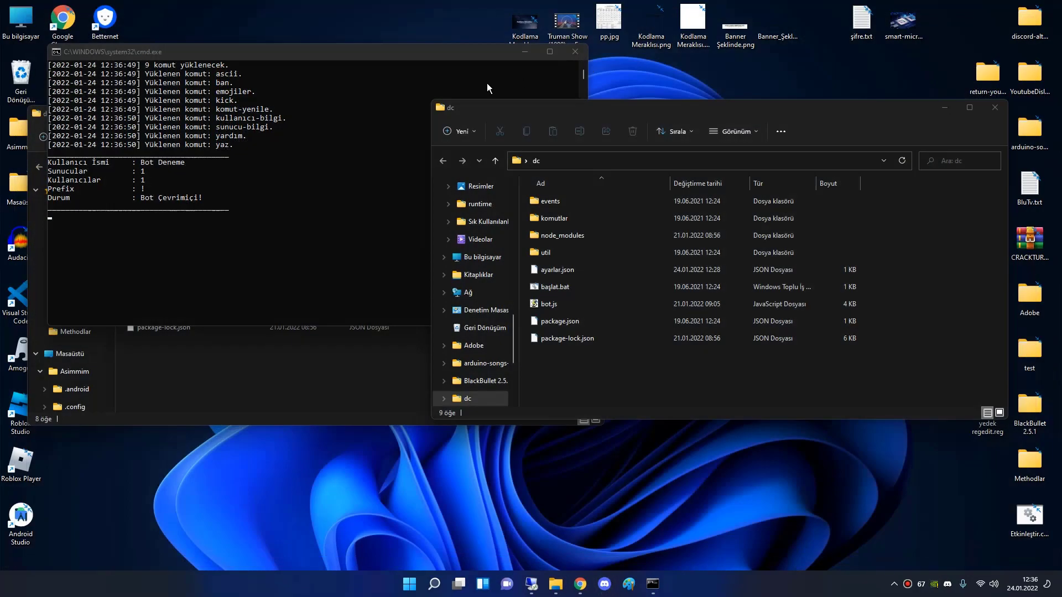
{"action": "left_click", "coordinate": [575, 56]}
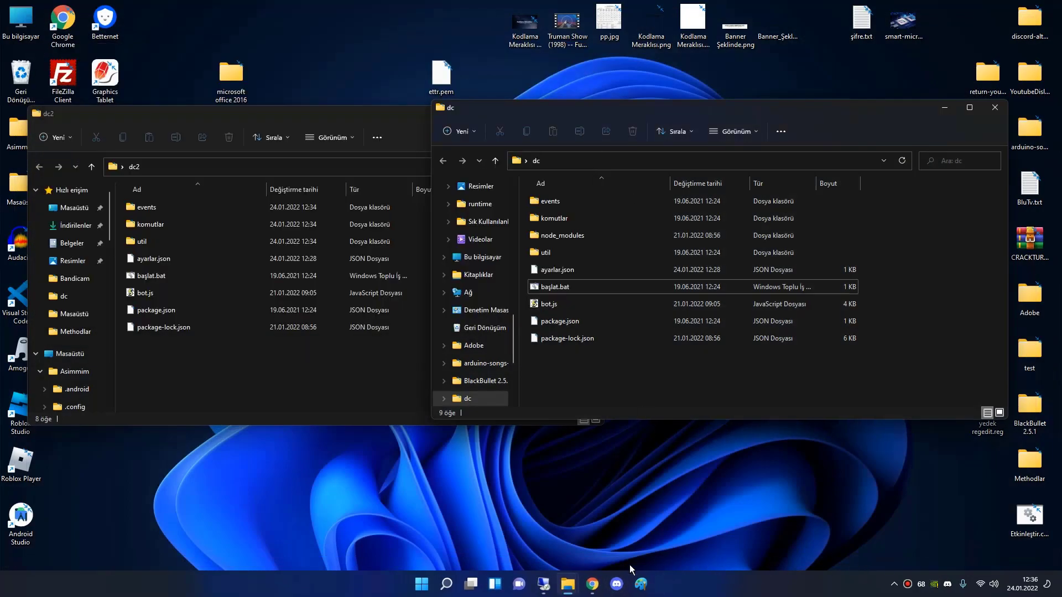
Return to the Remote Desktop session, restore it to a window and maximize it back to full screen.
{"action": "left_click", "coordinate": [544, 584]}
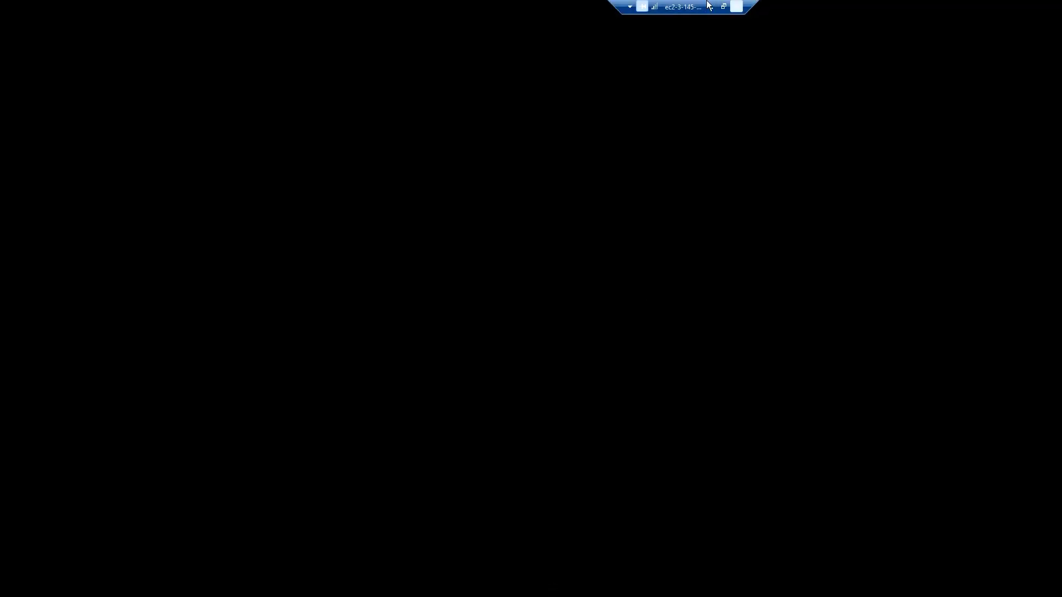
{"action": "double_click", "coordinate": [669, 7]}
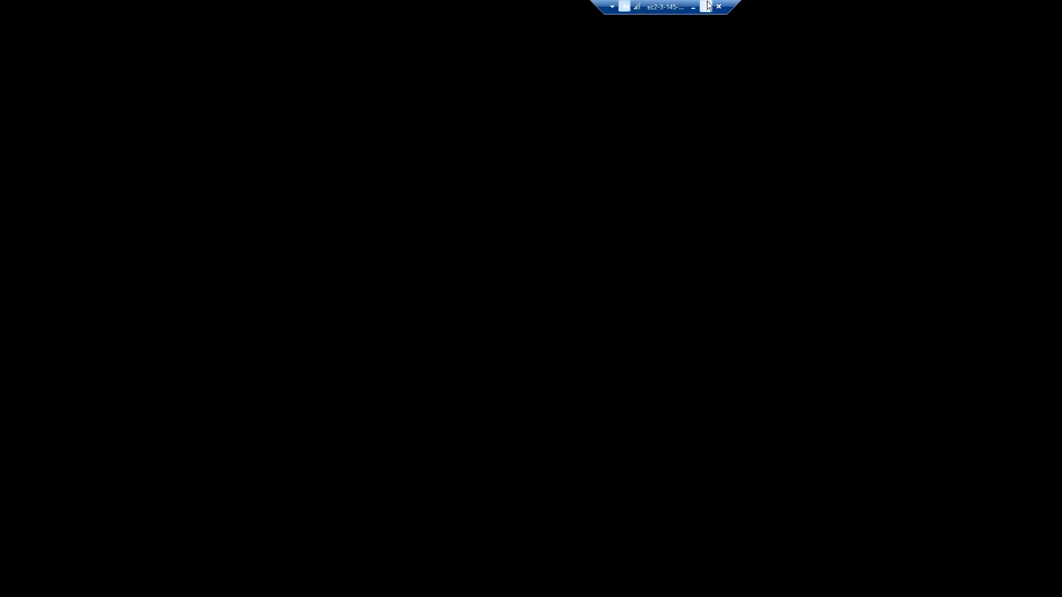
{"action": "left_click", "coordinate": [714, 5]}
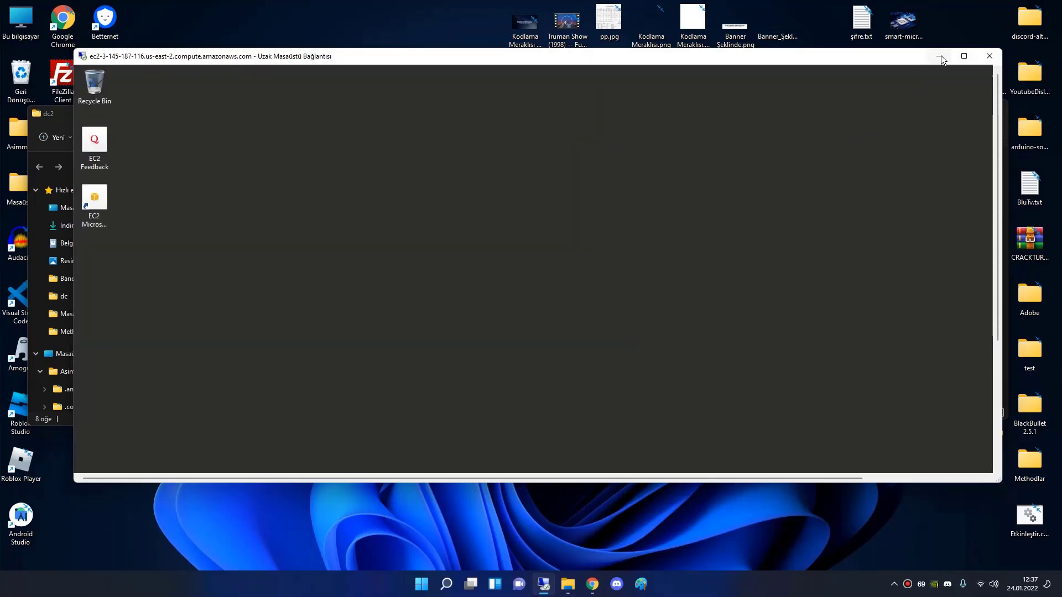
{"action": "left_click", "coordinate": [964, 56]}
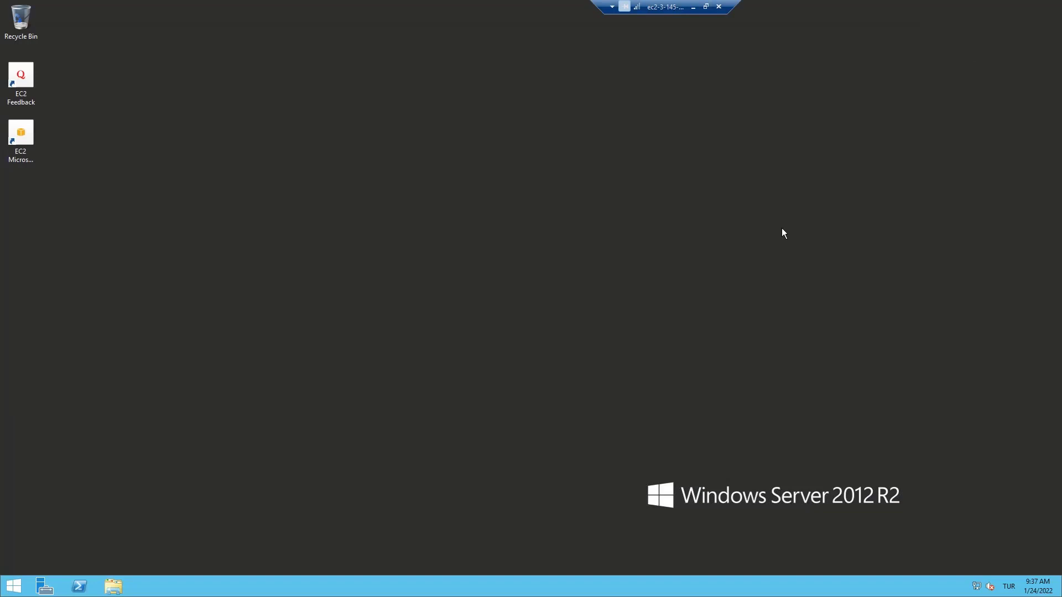
Look over the server's desktop, Start screen and full apps list.
{"action": "left_click_drag", "start_coordinate": [617, 261], "coordinate": [532, 268]}
{"action": "left_click", "coordinate": [14, 586]}
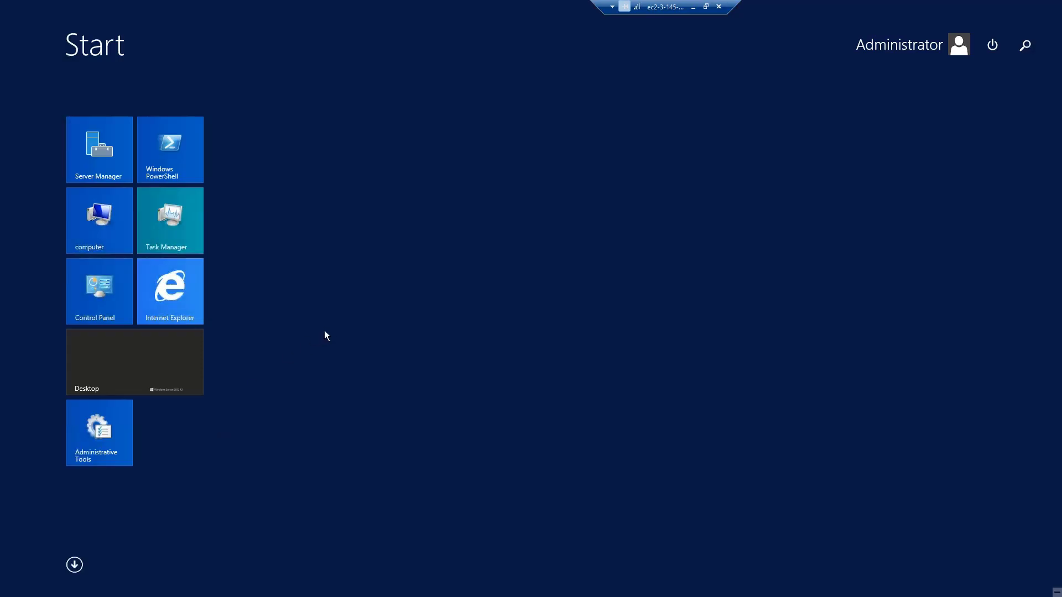
{"action": "left_click", "coordinate": [74, 565]}
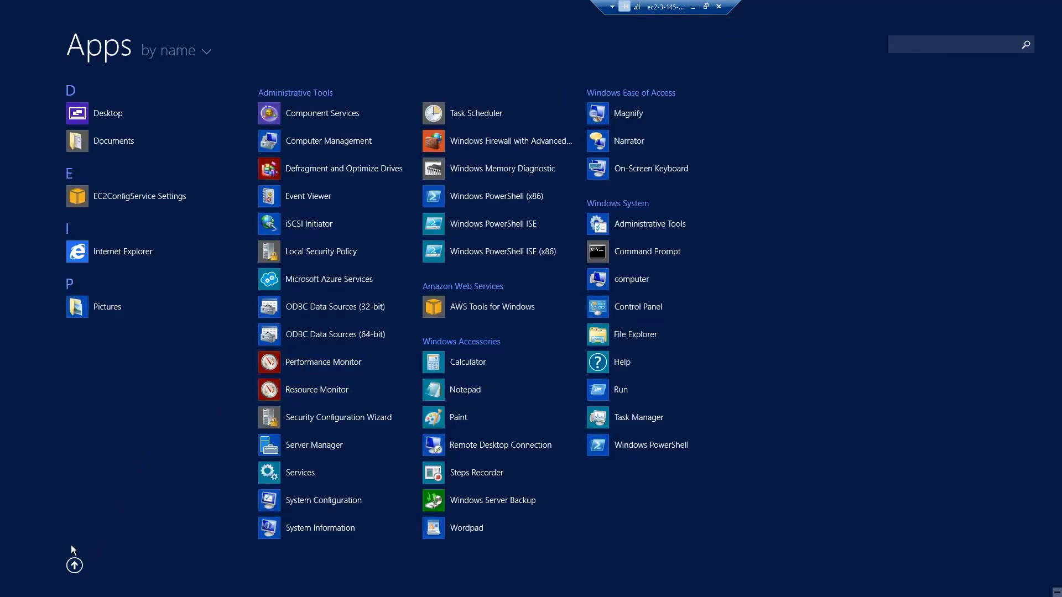
{"action": "left_click", "coordinate": [75, 565]}
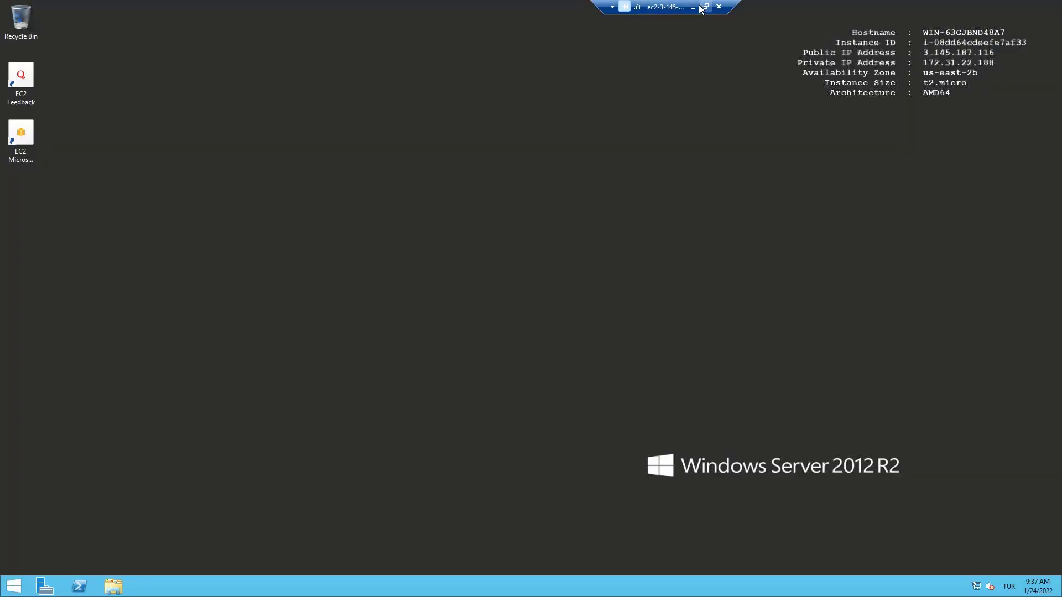
Minimize the remote session, switch to the local Chrome, search for download google in a new tab and open the Google Chrome page.
{"action": "left_click", "coordinate": [693, 7]}
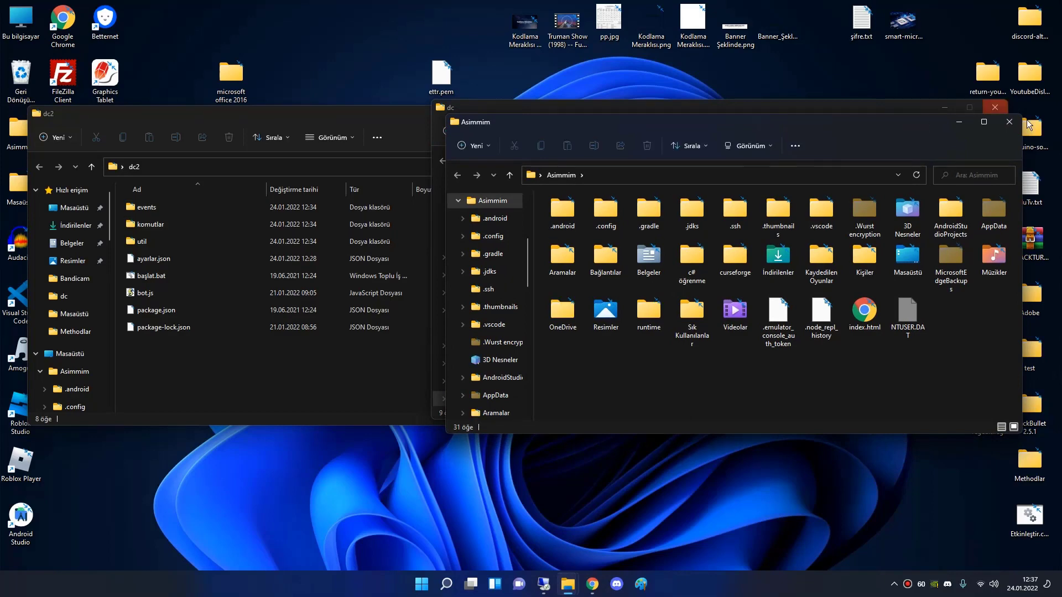
{"action": "left_click", "coordinate": [568, 584]}
{"action": "left_click", "coordinate": [592, 584]}
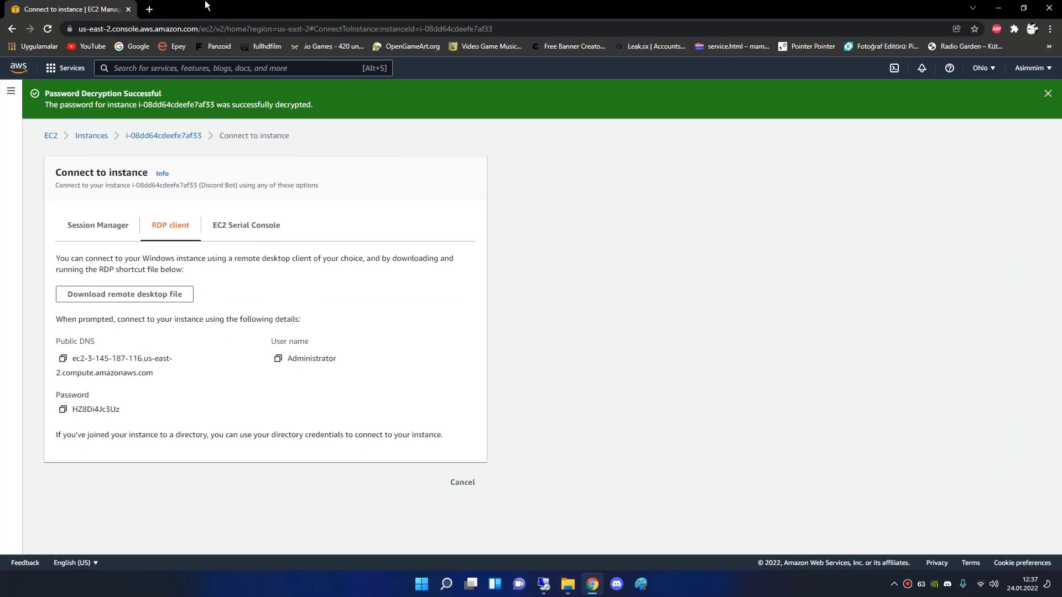
{"action": "left_click", "coordinate": [148, 9]}
{"action": "type", "text": "downl"}
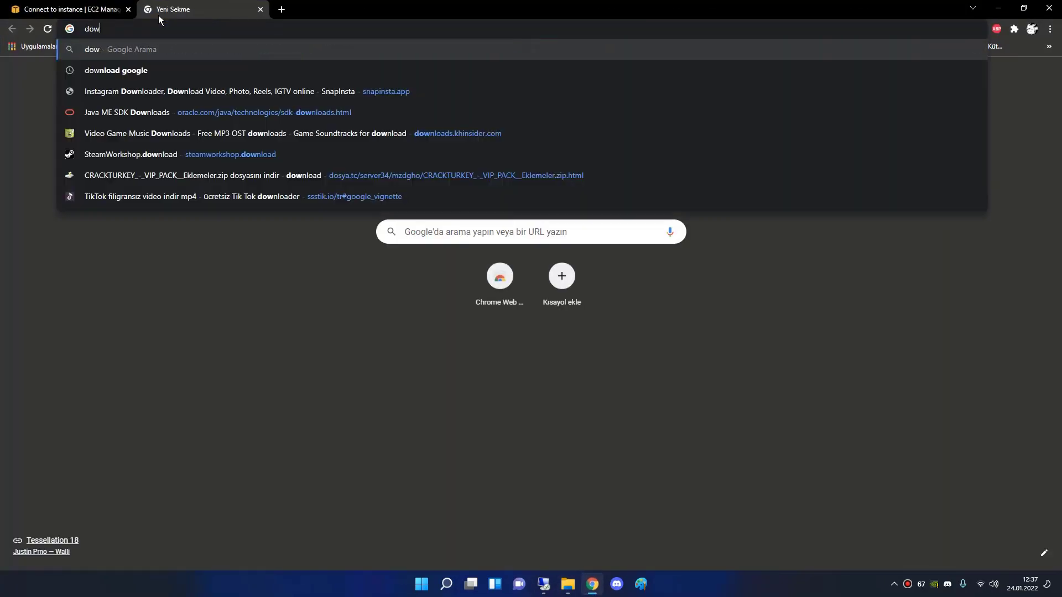
{"action": "key", "text": "Down"}
{"action": "key", "text": "Return"}
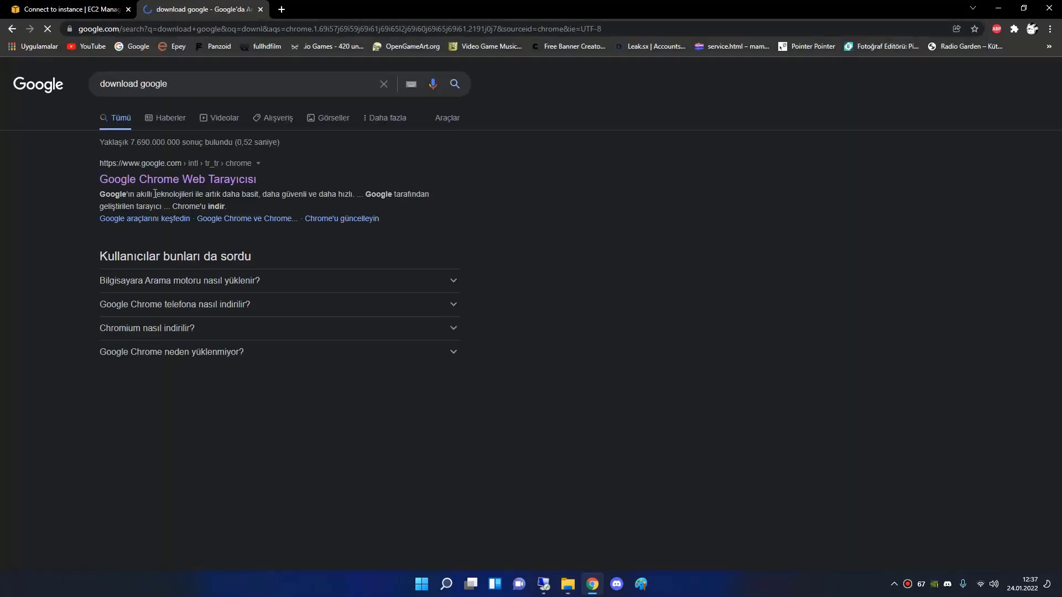
{"action": "left_click", "coordinate": [180, 187]}
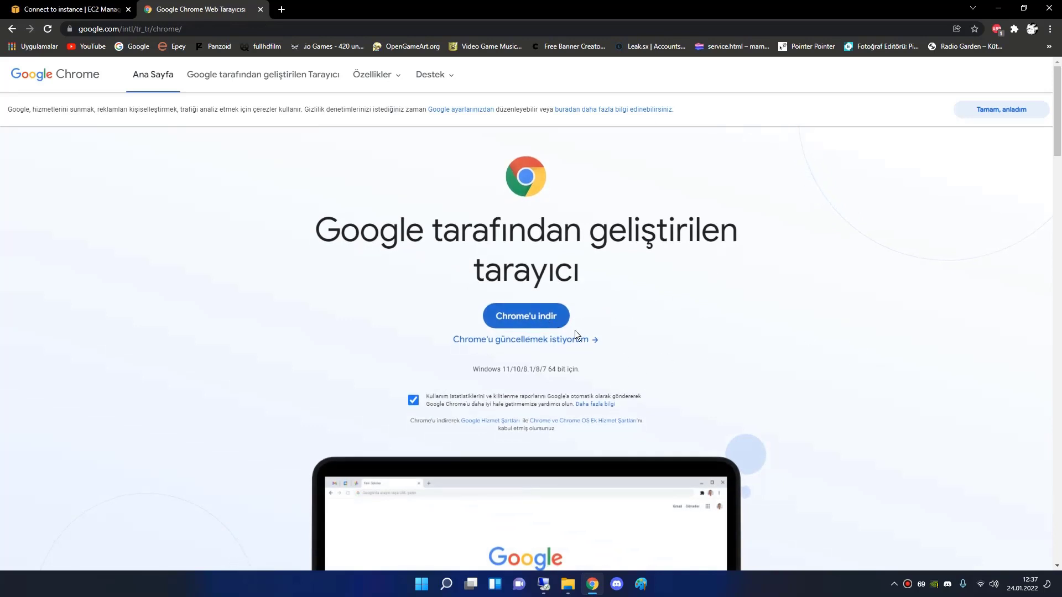
Download the Chrome installer using the manual download link, accepting the cookie notice.
{"action": "left_click", "coordinate": [545, 317]}
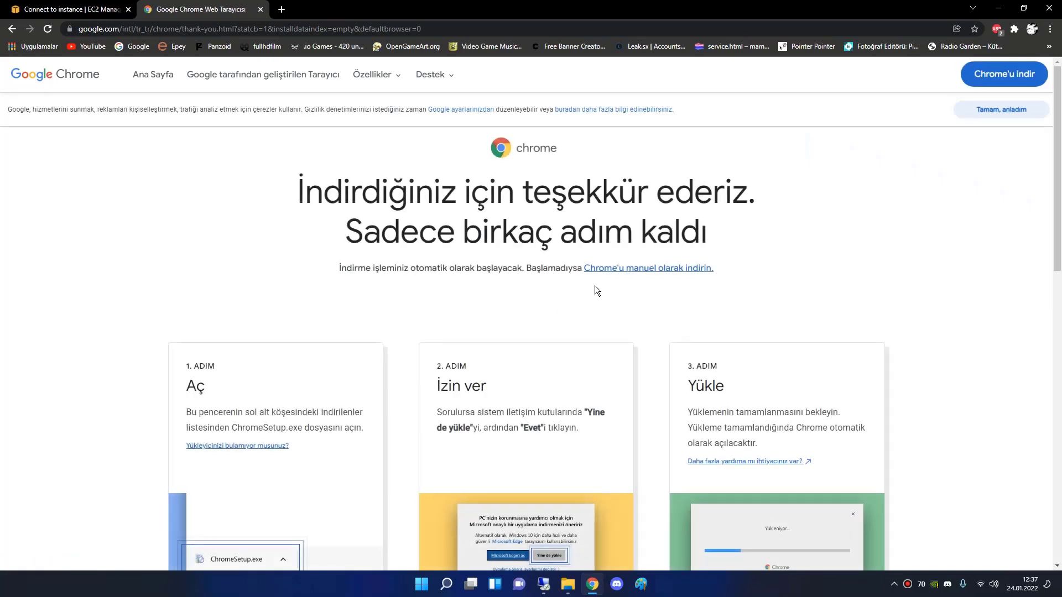
{"action": "scroll", "coordinate": [595, 286], "scroll_direction": "down", "scroll_amount": 6}
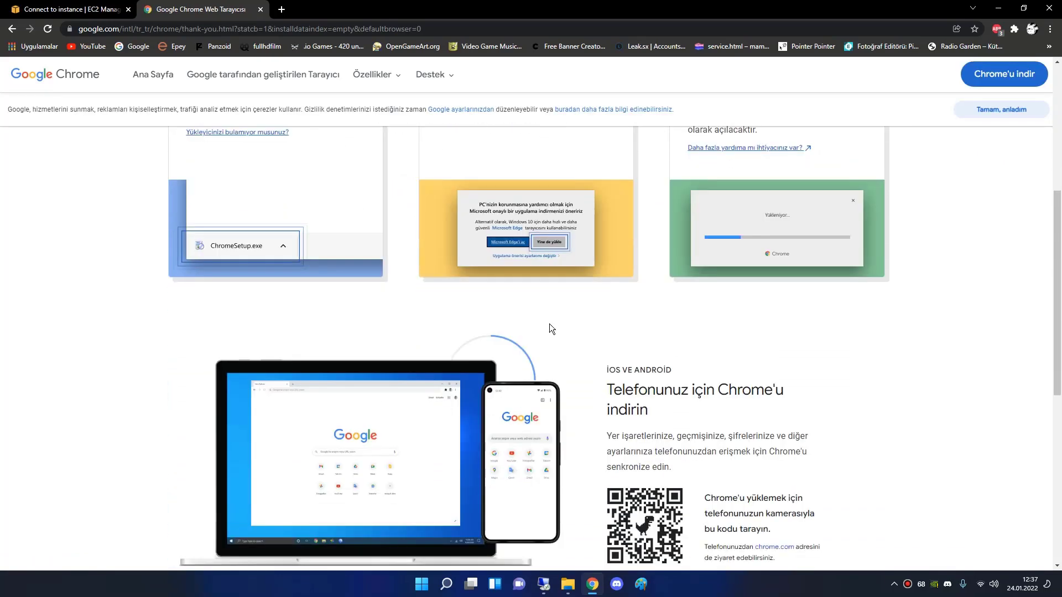
{"action": "scroll", "coordinate": [581, 310], "scroll_direction": "up", "scroll_amount": 6}
{"action": "left_click", "coordinate": [1001, 110]}
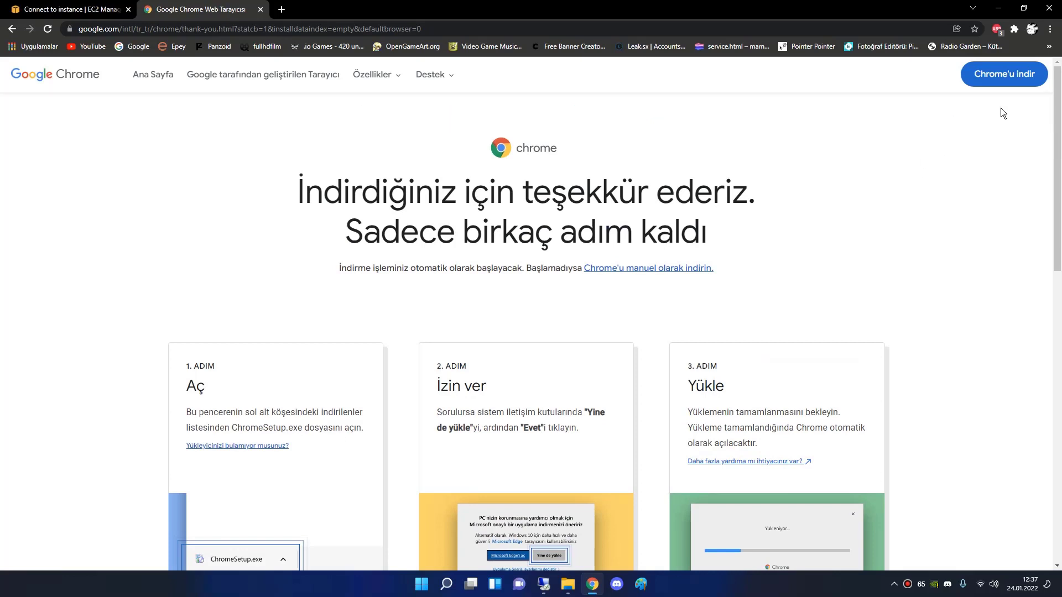
{"action": "left_click", "coordinate": [642, 267]}
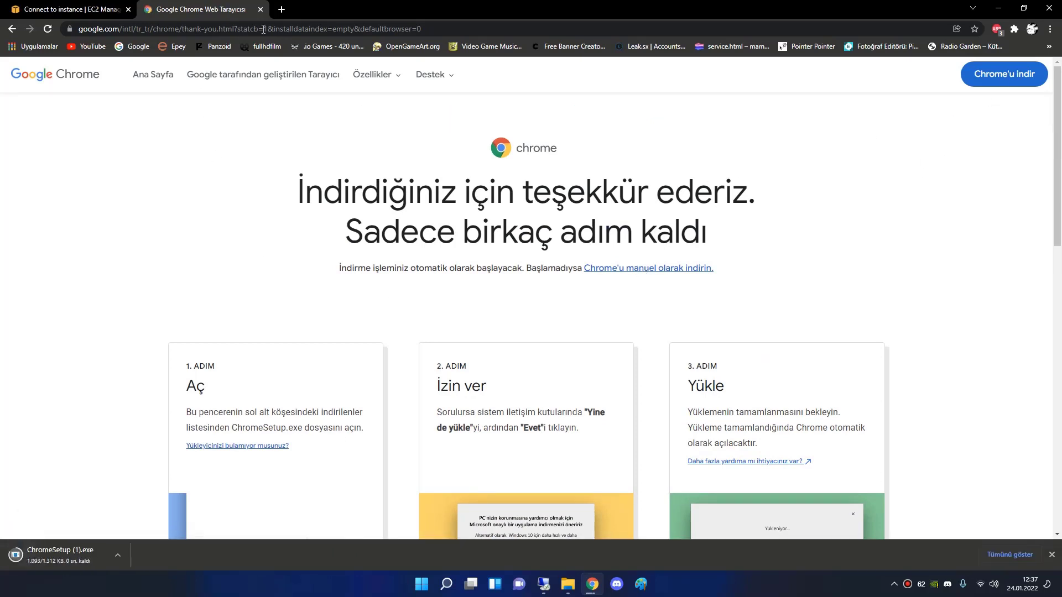
Place ChromeSetup (1).exe from the Downloads folder on the local desktop and move the dc window clear of it.
{"action": "left_click", "coordinate": [118, 555]}
{"action": "left_click", "coordinate": [148, 519]}
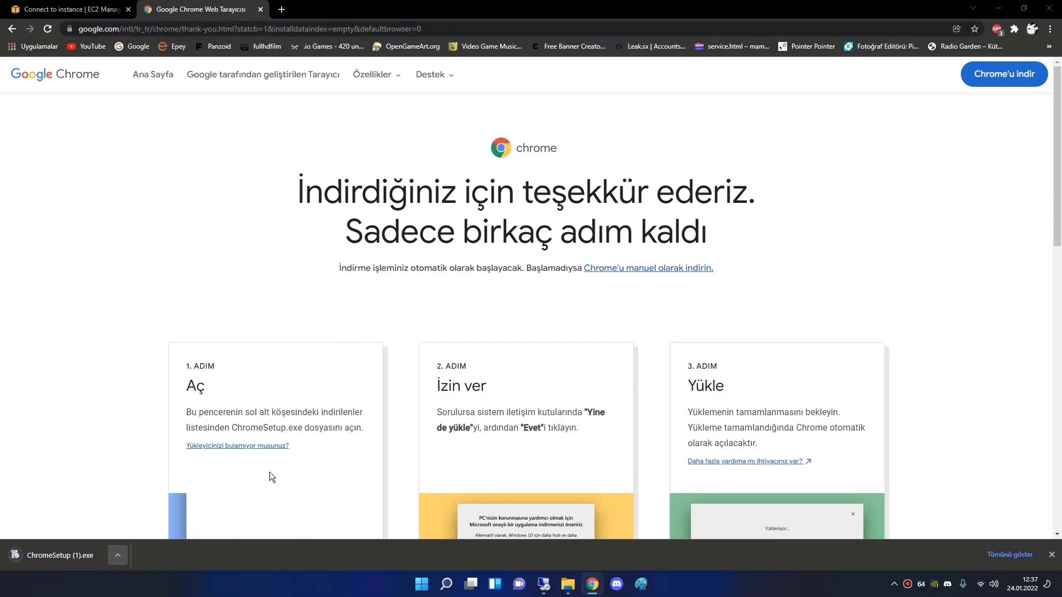
{"action": "key", "text": "alt+F4"}
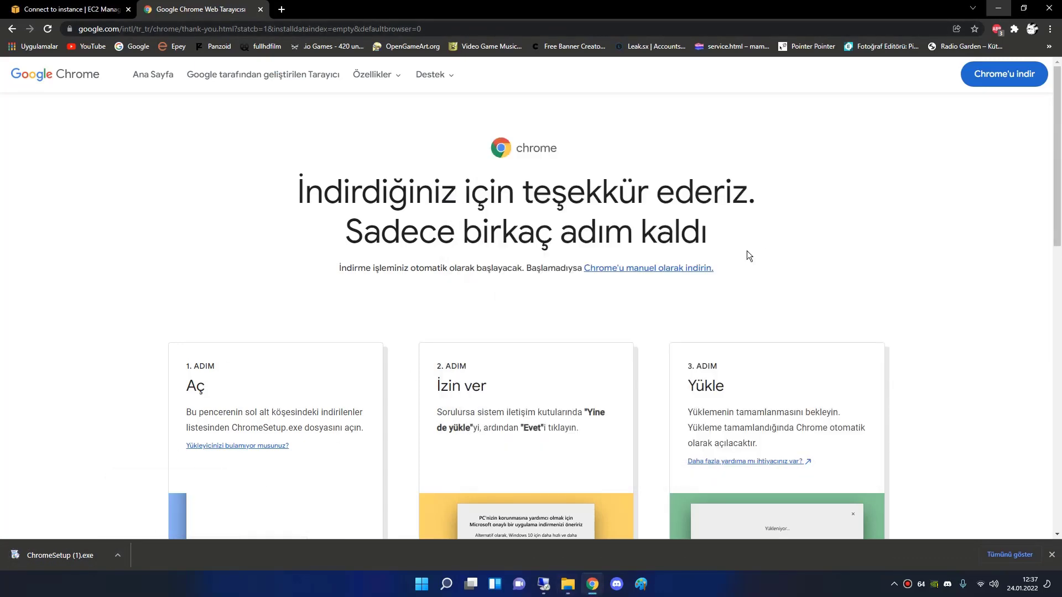
{"action": "key", "text": "super+Down"}
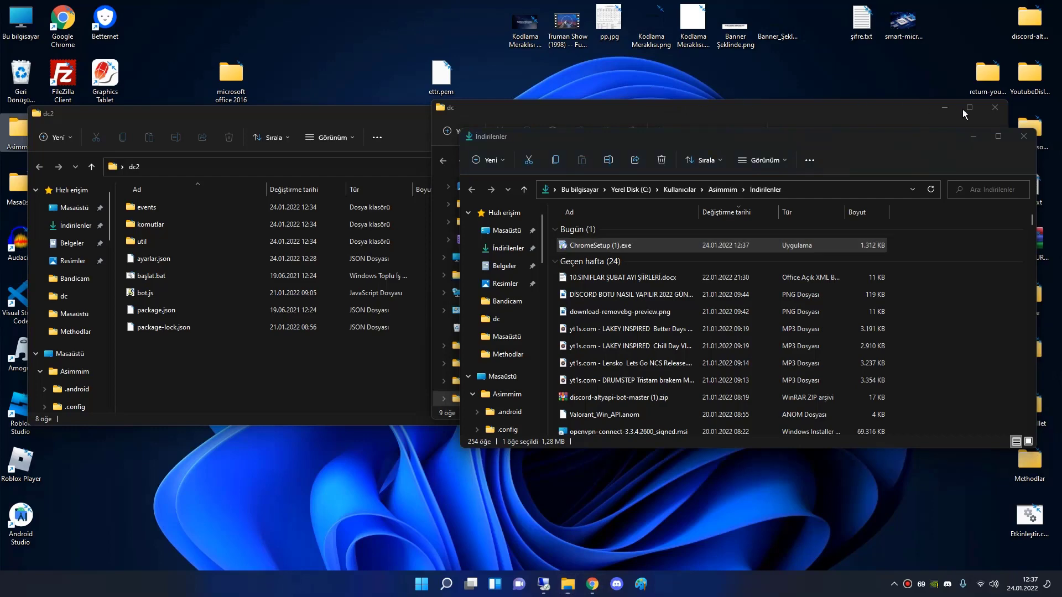
{"action": "left_click", "coordinate": [1024, 136]}
{"action": "left_click_drag", "start_coordinate": [865, 107], "coordinate": [852, 143]}
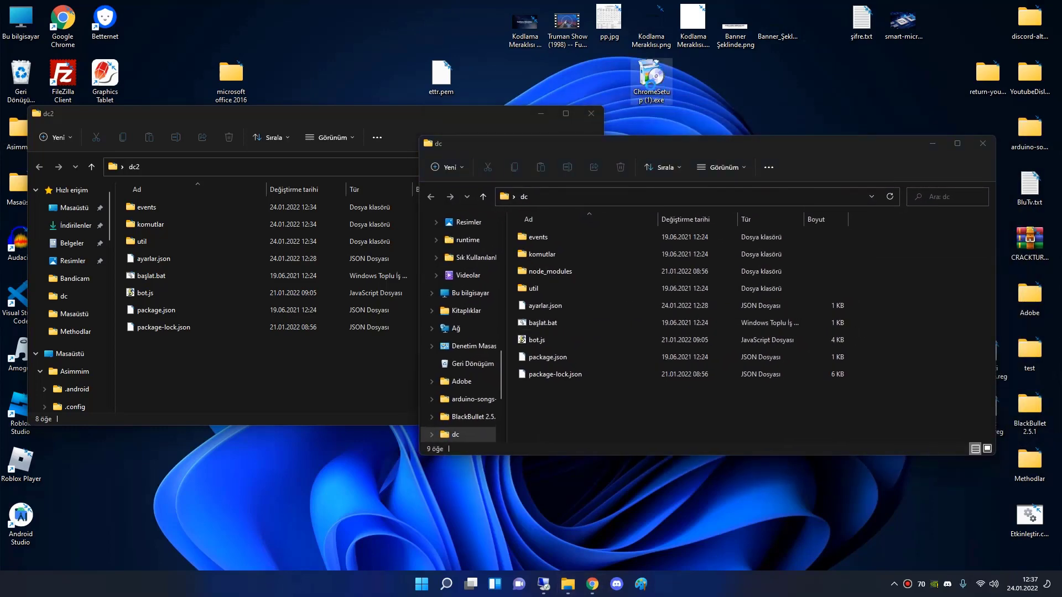
Copy ChromeSetup (1).exe from the local desktop and paste it onto the remote server's desktop.
{"action": "right_click", "coordinate": [656, 77]}
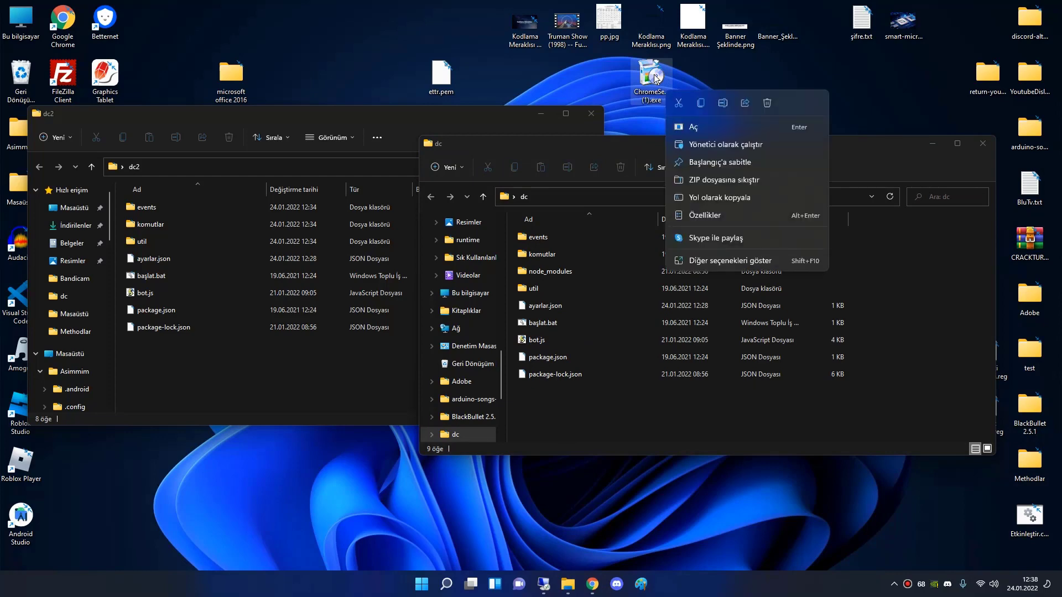
{"action": "left_click", "coordinate": [702, 103]}
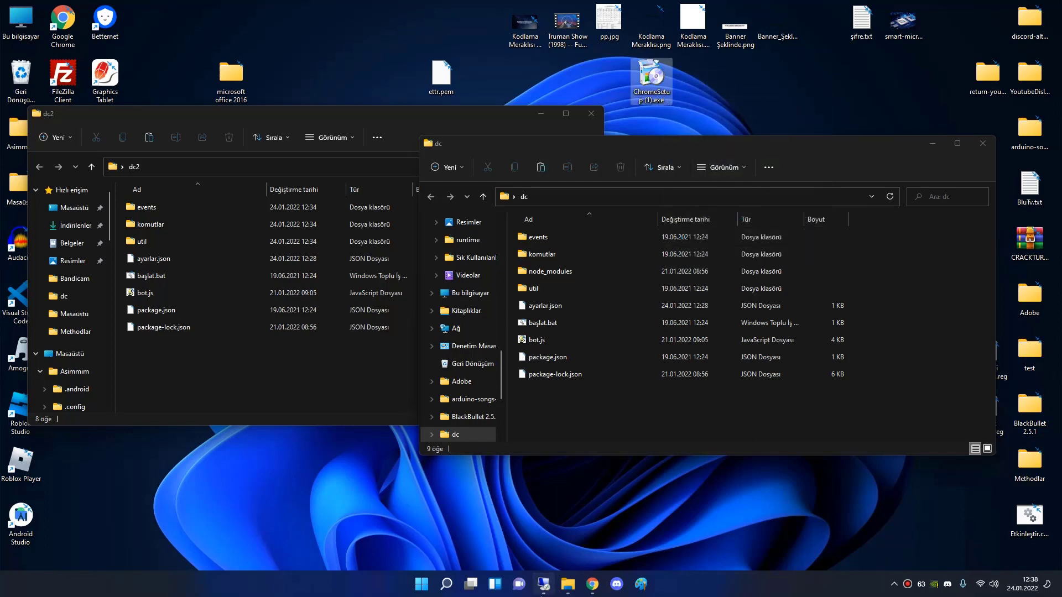
{"action": "left_click", "coordinate": [545, 591]}
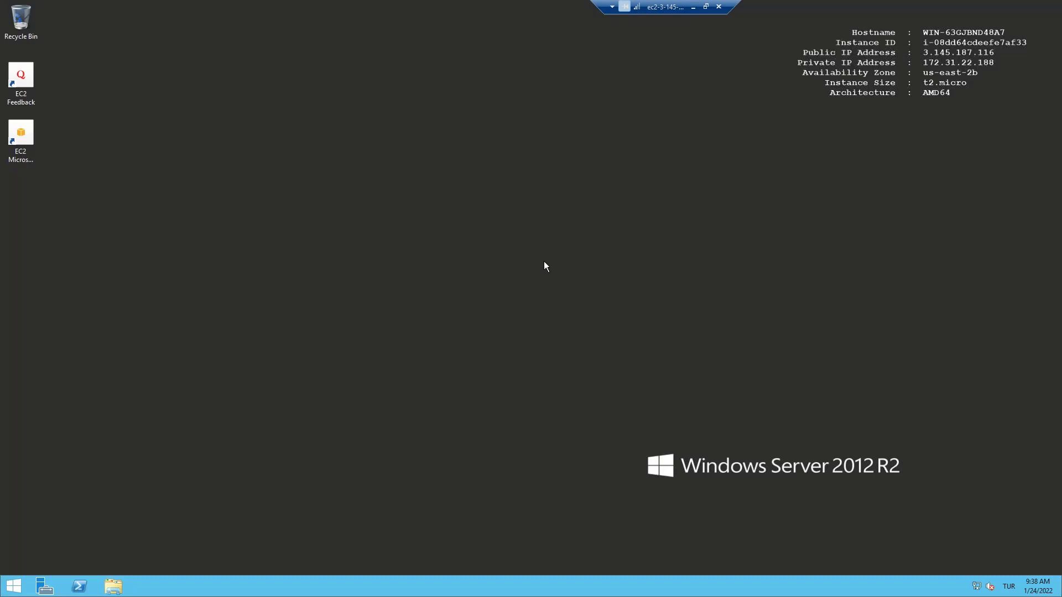
{"action": "right_click", "coordinate": [542, 253]}
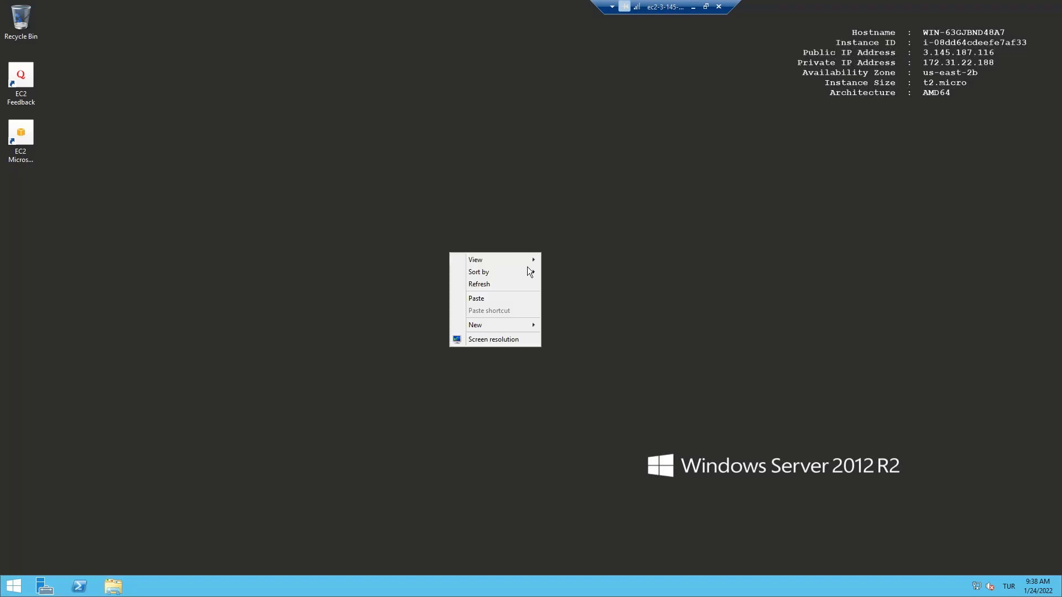
{"action": "left_click", "coordinate": [476, 301]}
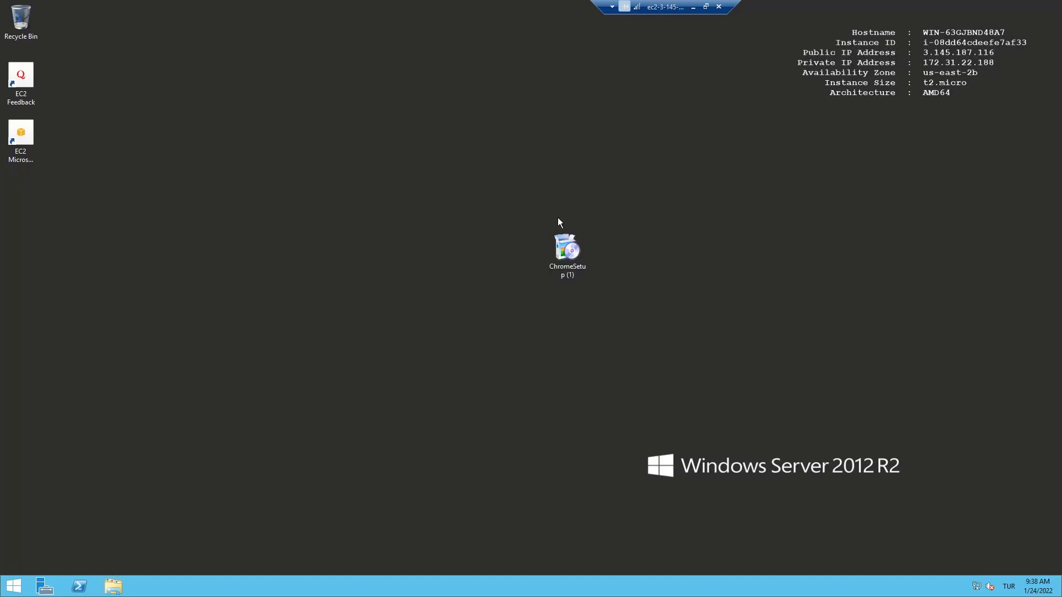
Install Chrome on the server with ChromeSetup (1) and delete the installer from the server's desktop.
{"action": "double_click", "coordinate": [570, 247]}
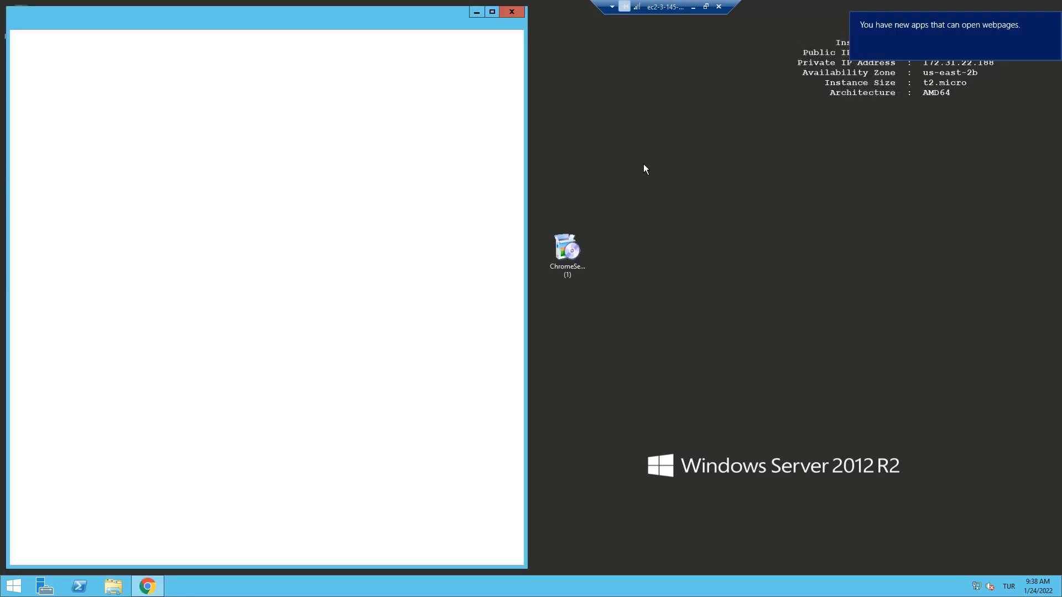
{"action": "left_click_drag", "start_coordinate": [645, 161], "coordinate": [541, 270]}
{"action": "key", "text": "Delete"}
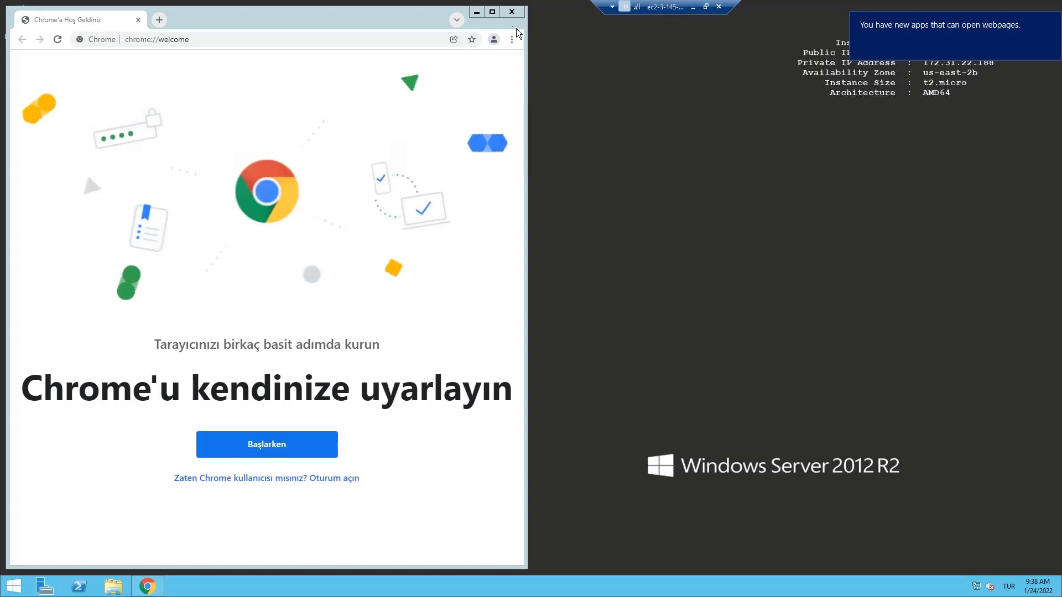
Maximize the server's Chrome window, search for node js and open the Node.js Download page.
{"action": "left_click", "coordinate": [491, 11]}
{"action": "left_click", "coordinate": [470, 29]}
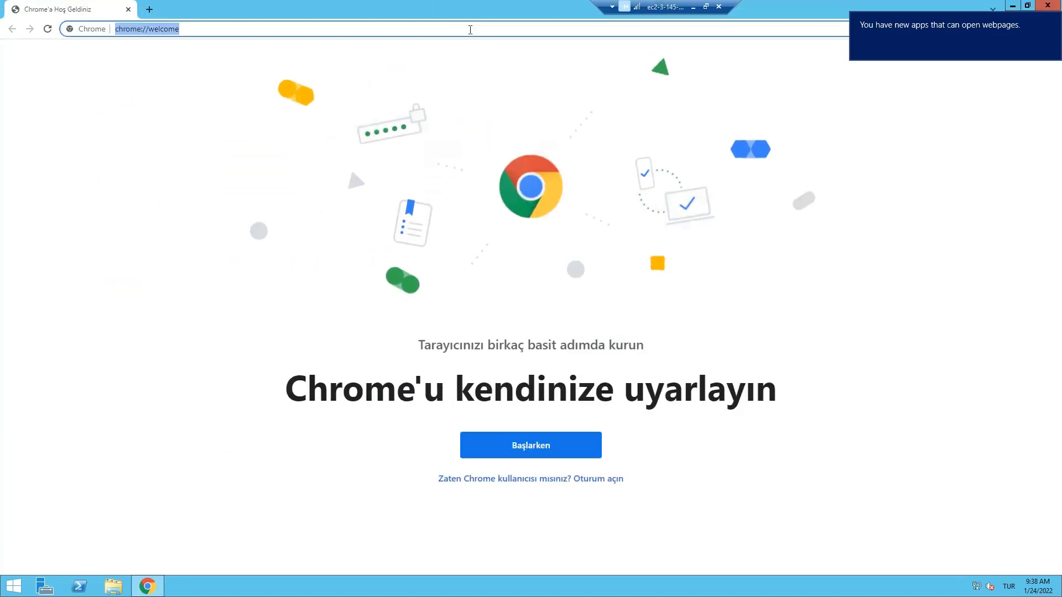
{"action": "type", "text": "noı"}
{"action": "key", "text": "BackSpace"}
{"action": "type", "text": "de"}
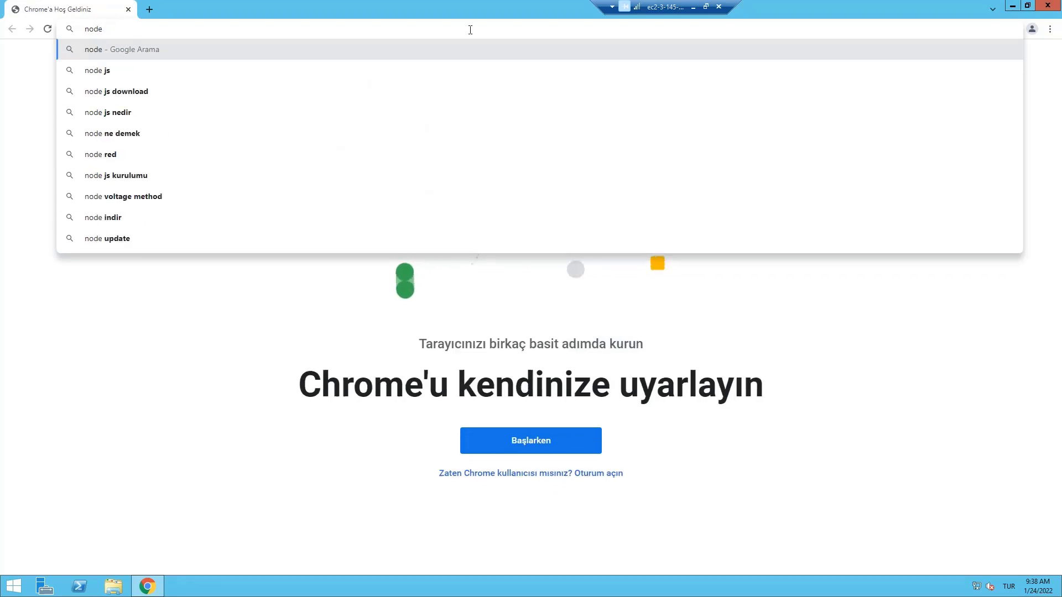
{"action": "key", "text": "Down"}
{"action": "key", "text": "Return"}
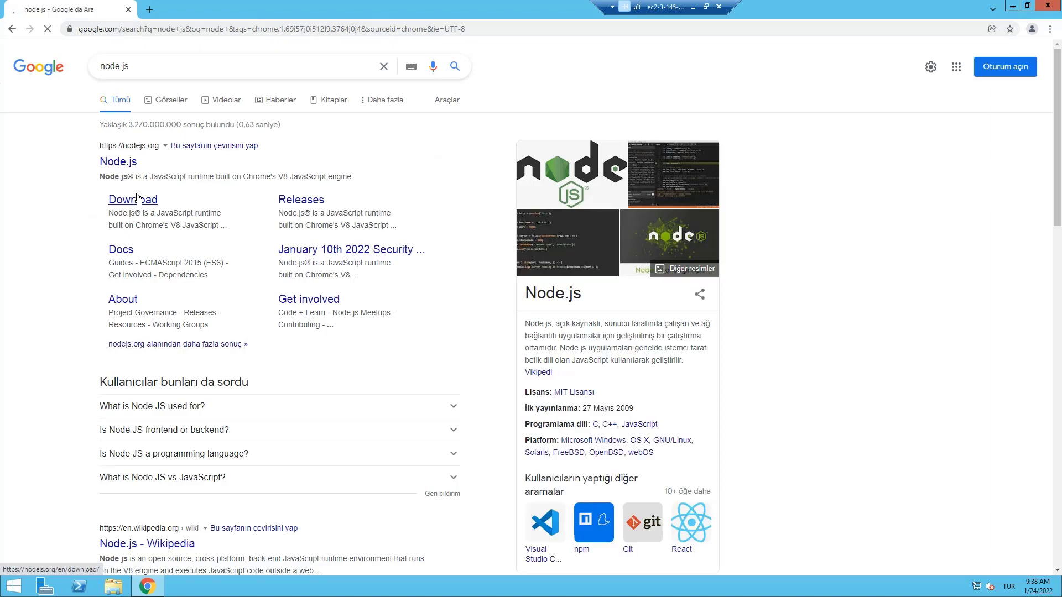
{"action": "left_click", "coordinate": [135, 200]}
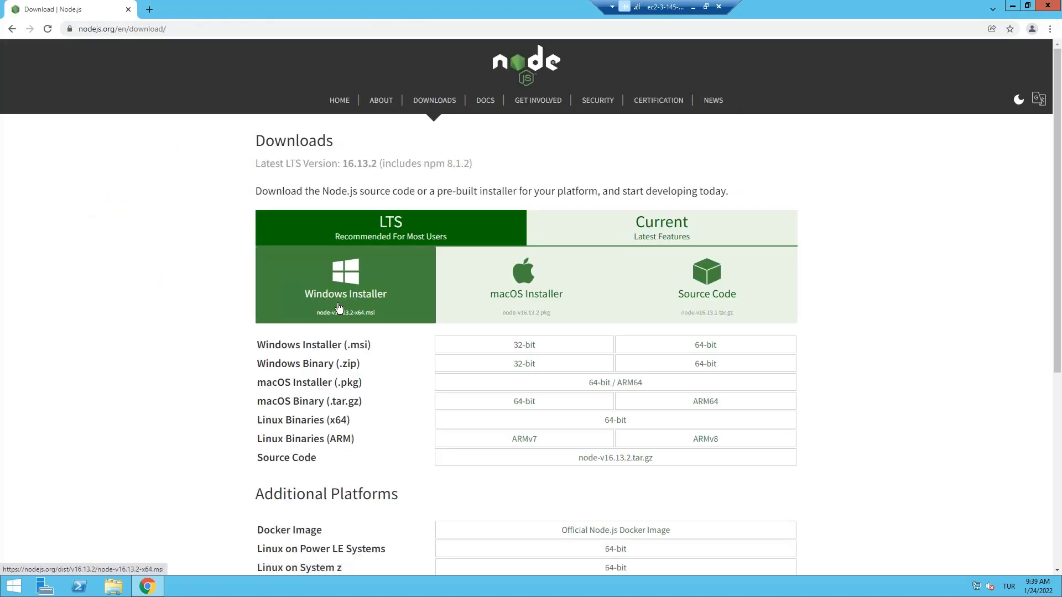
Download the 64-bit Node.js LTS Windows Installer and install it with the licence accepted and the default features.
{"action": "left_click", "coordinate": [340, 307]}
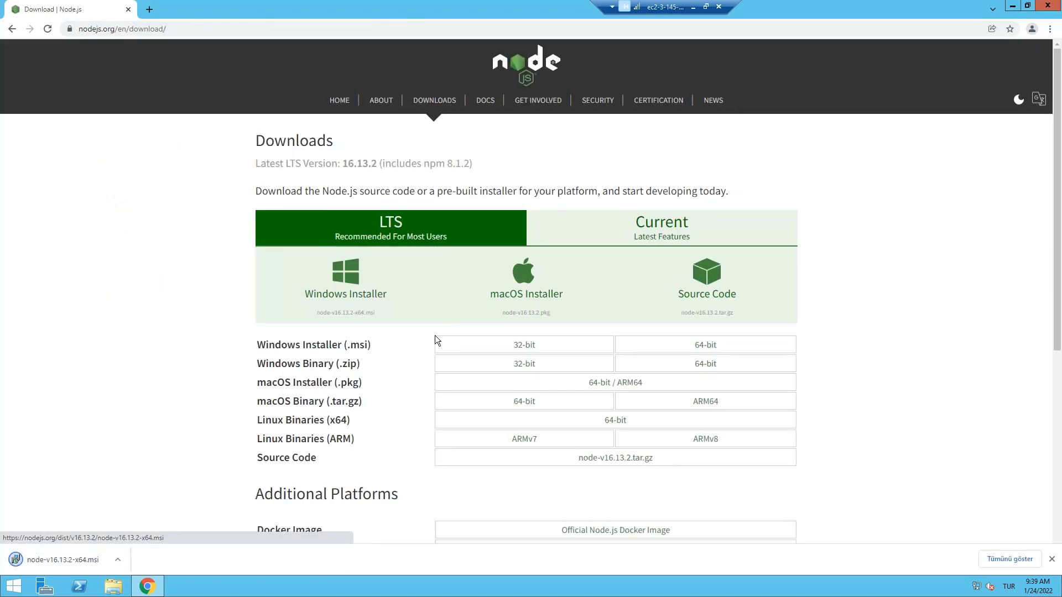
{"action": "left_click", "coordinate": [57, 561]}
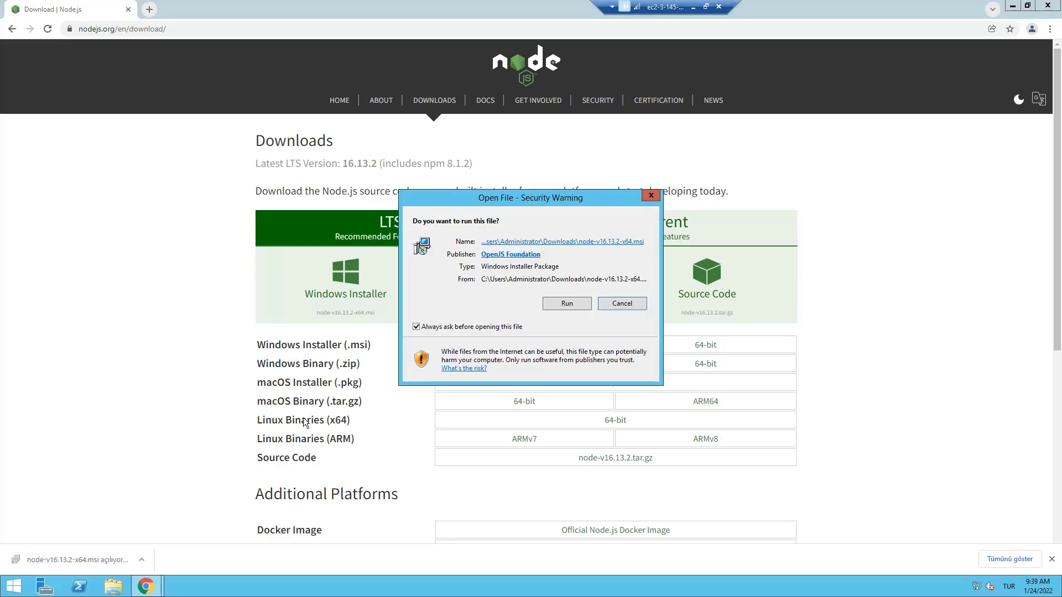
{"action": "left_click", "coordinate": [570, 308]}
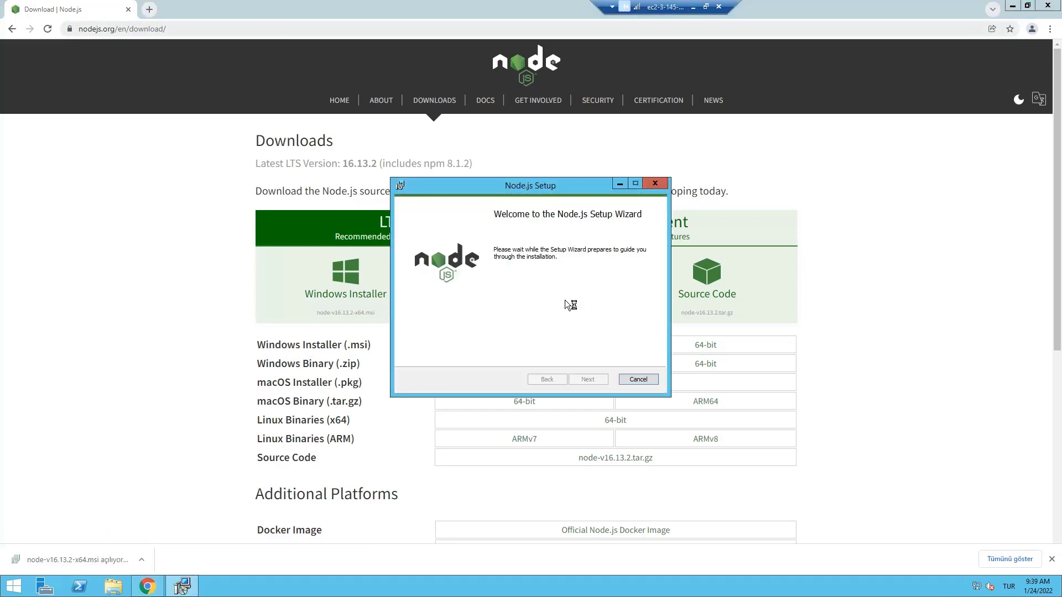
{"action": "left_click", "coordinate": [604, 383]}
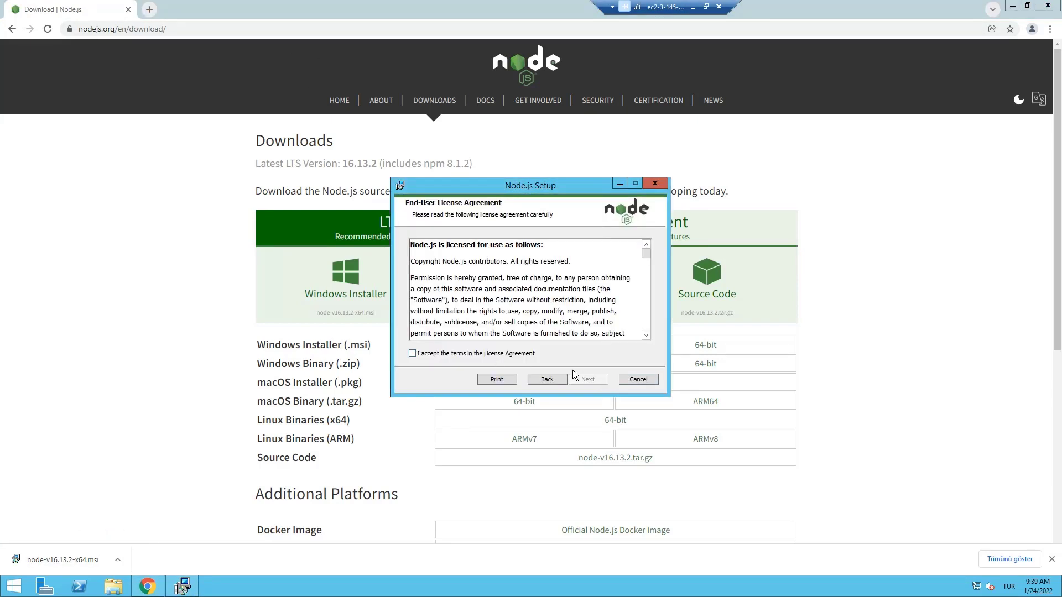
{"action": "left_click", "coordinate": [412, 353]}
{"action": "left_click", "coordinate": [587, 379]}
{"action": "left_click", "coordinate": [592, 380]}
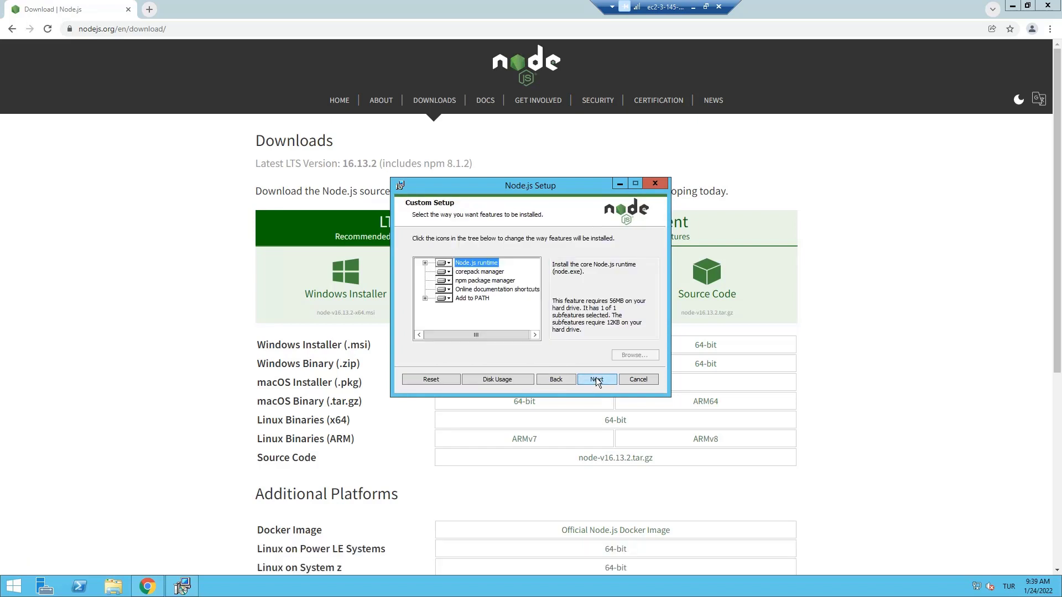
{"action": "left_click", "coordinate": [596, 380]}
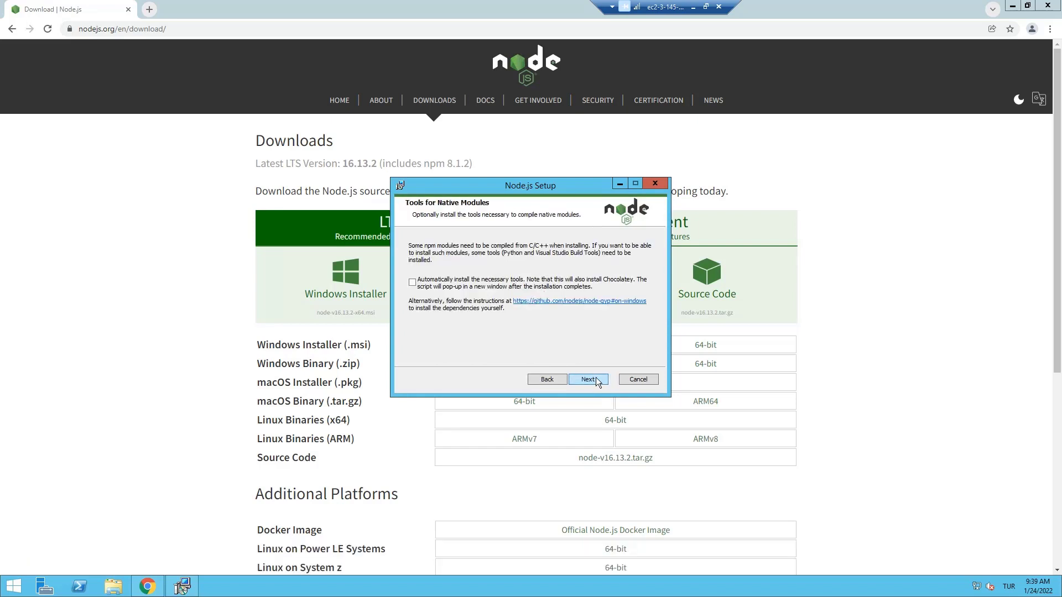
{"action": "left_click", "coordinate": [595, 380]}
{"action": "left_click", "coordinate": [596, 380]}
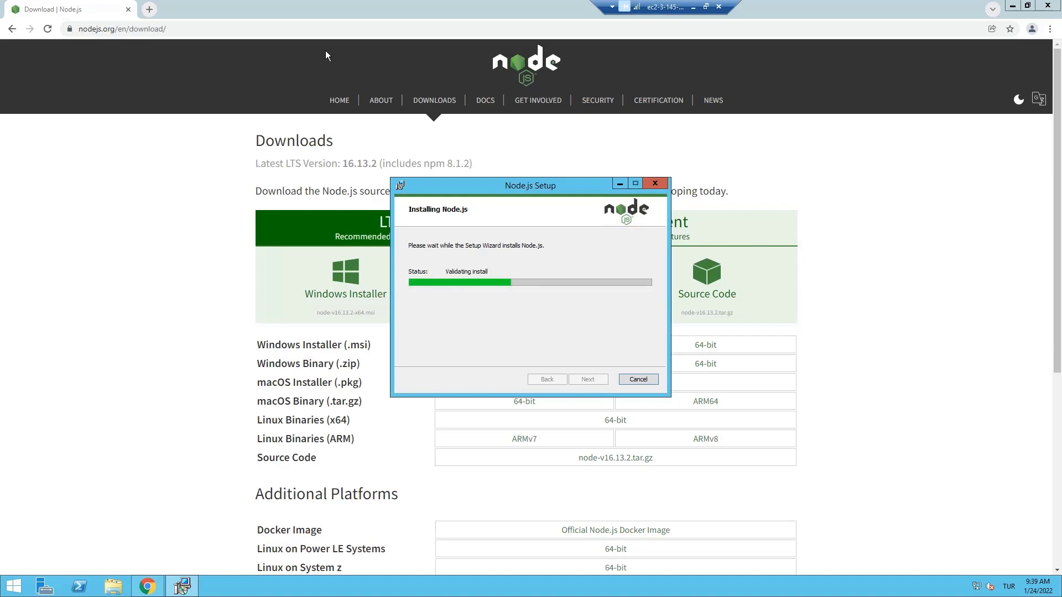
Search for visual studio code and download the Windows installer from the Visual Studio Code Download page.
{"action": "left_click", "coordinate": [289, 28]}
{"action": "type", "text": "vi"}
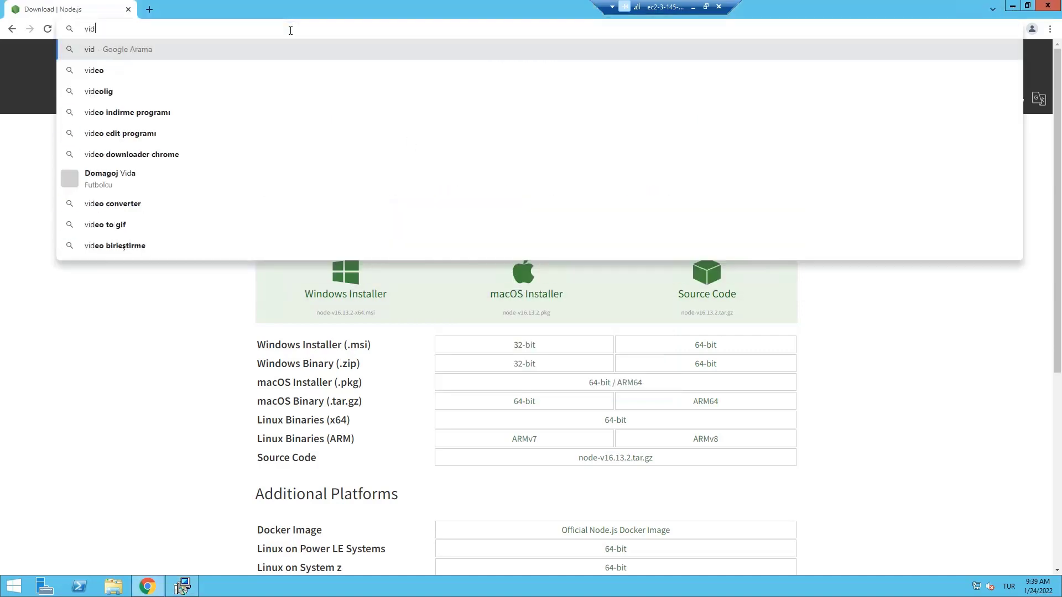
{"action": "type", "text": "su"}
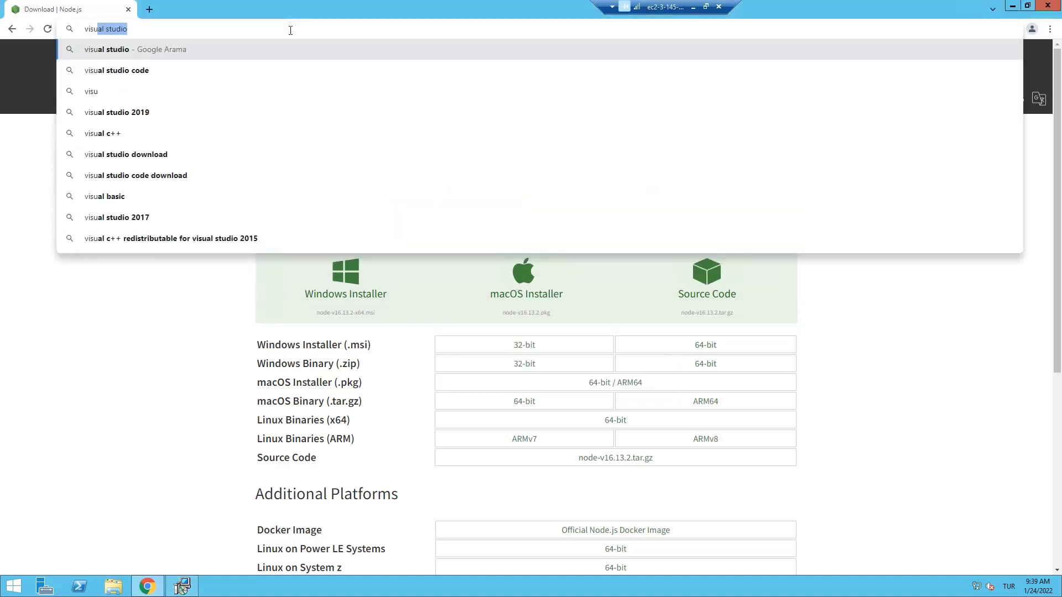
{"action": "key", "text": "Down"}
{"action": "key", "text": "Return"}
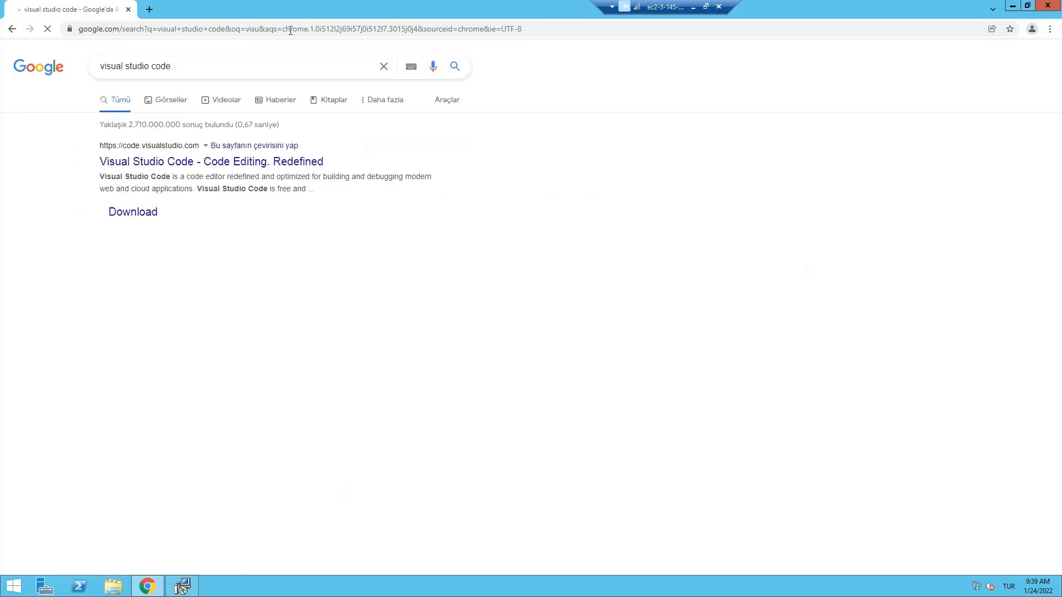
{"action": "left_click", "coordinate": [160, 207]}
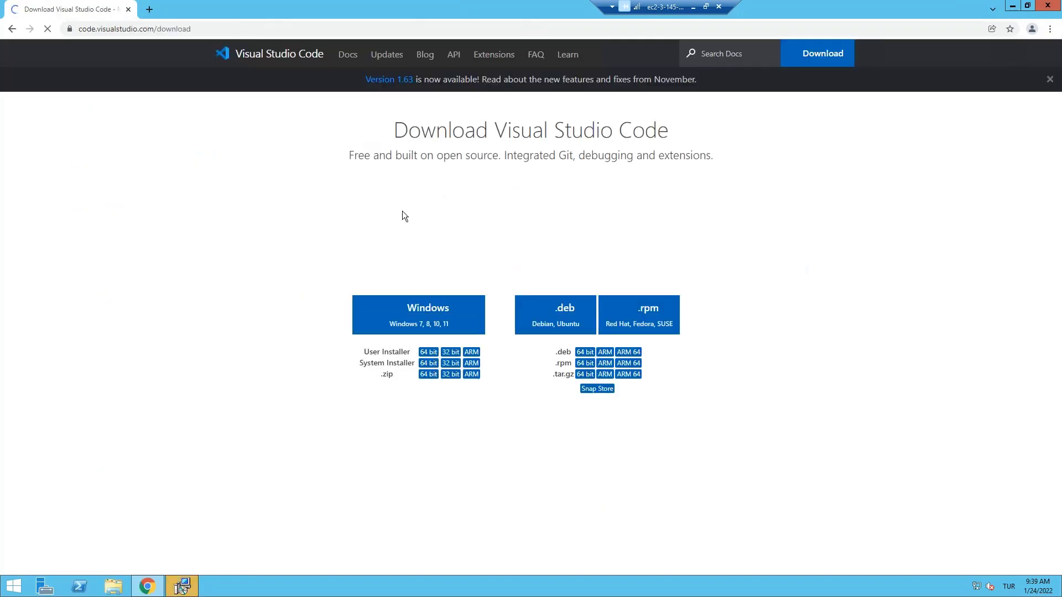
{"action": "scroll", "coordinate": [429, 219], "scroll_direction": "down", "scroll_amount": 1}
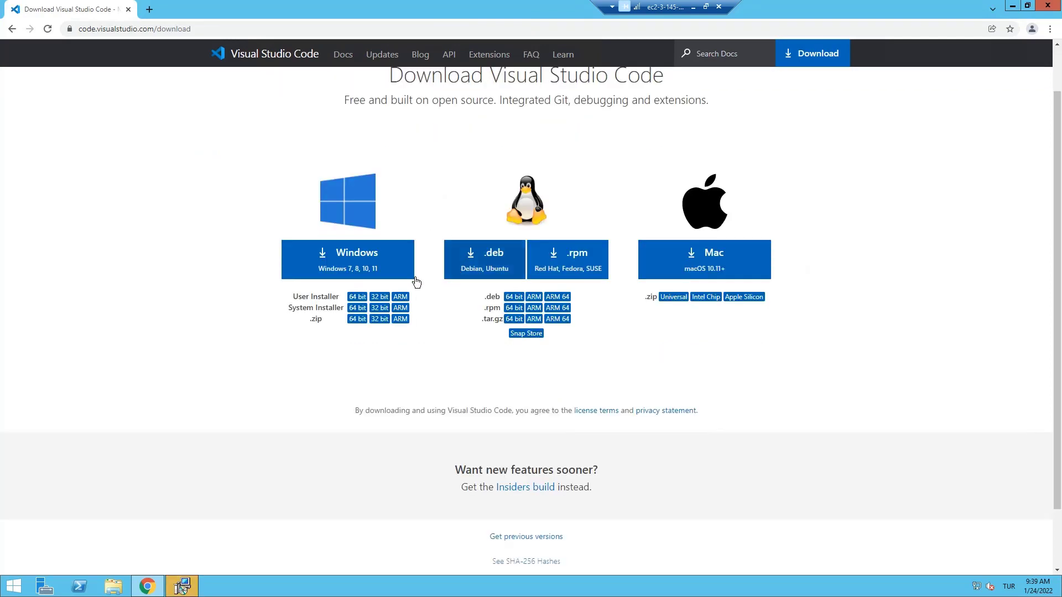
{"action": "scroll", "coordinate": [493, 325], "scroll_direction": "up", "scroll_amount": 1}
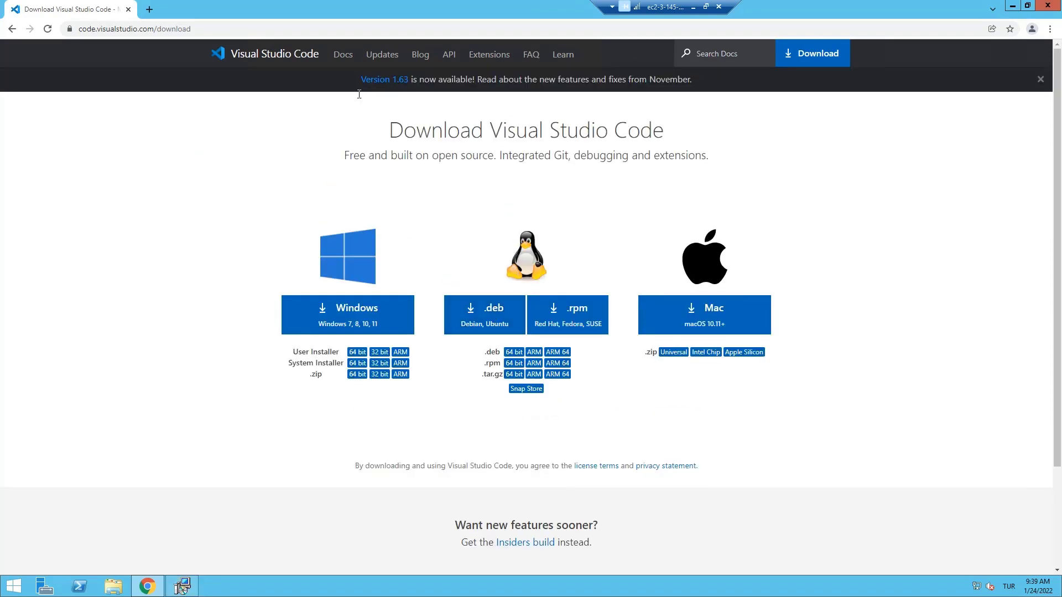
{"action": "left_click", "coordinate": [348, 332]}
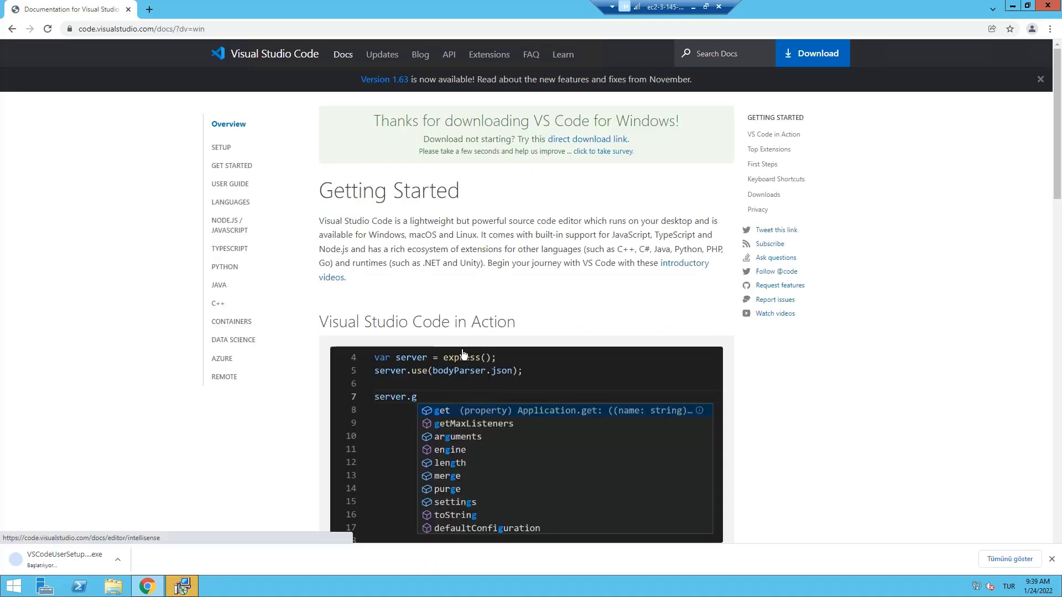
{"action": "scroll", "coordinate": [465, 354], "scroll_direction": "down", "scroll_amount": 3}
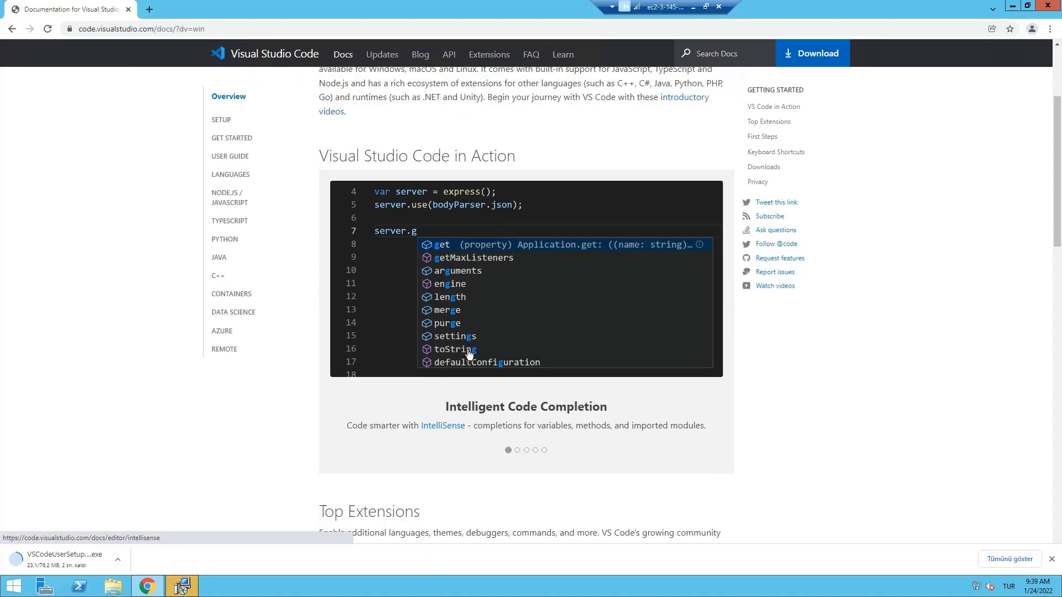
Close the finished Node.js Setup, run the downloaded VSCodeUserSetup file and agree to continue as an Administrator.
{"action": "left_click", "coordinate": [182, 586]}
{"action": "left_click", "coordinate": [595, 380]}
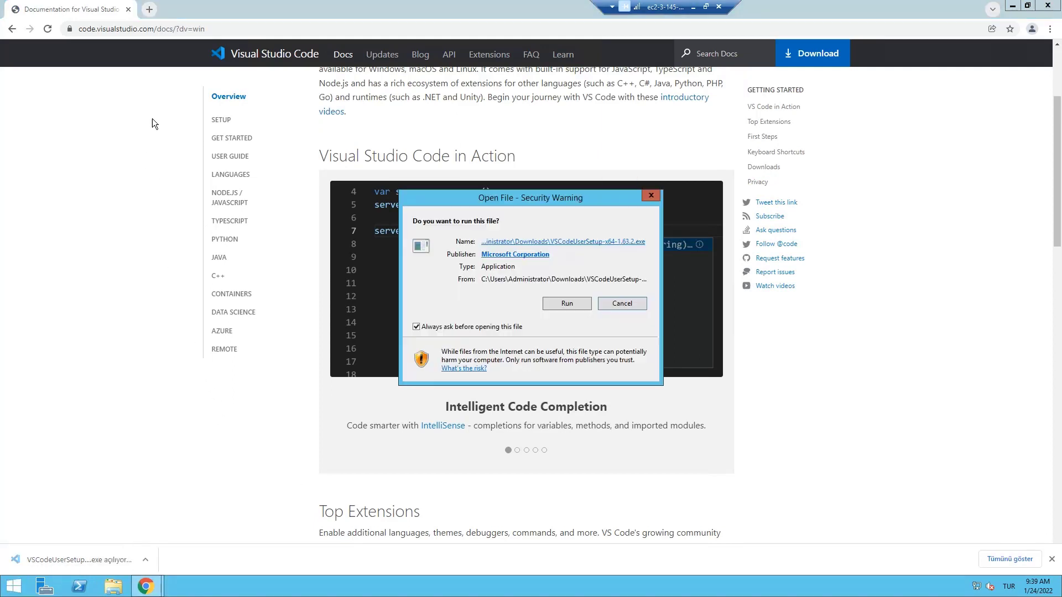
{"action": "left_click", "coordinate": [582, 311]}
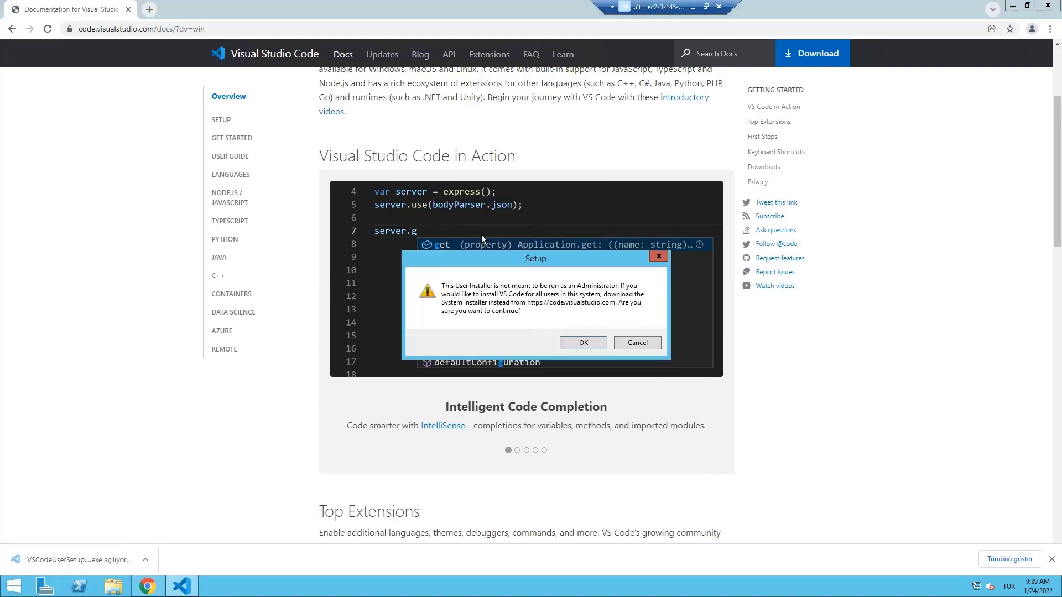
{"action": "left_click", "coordinate": [577, 343]}
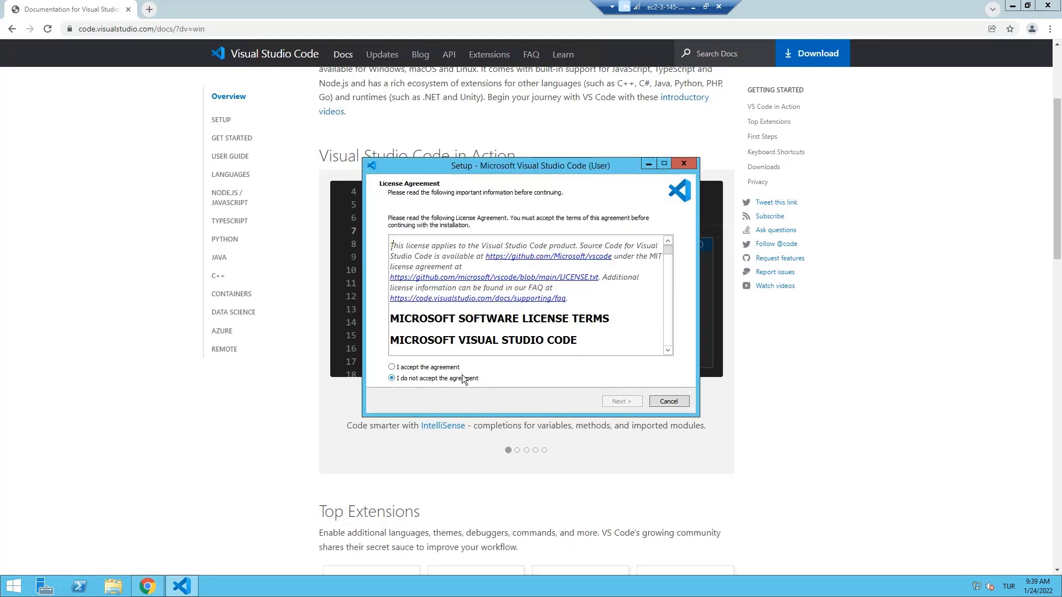
Accept the Visual Studio Code agreement, keep the default destination, enable Create a desktop icon and start the installation.
{"action": "left_click", "coordinate": [427, 367]}
{"action": "left_click", "coordinate": [615, 400]}
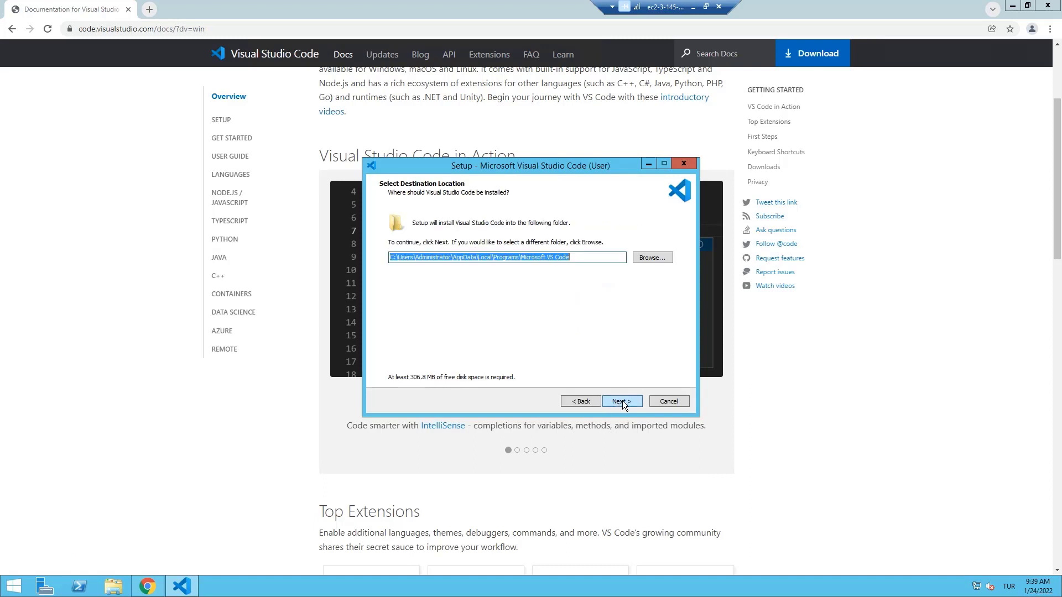
{"action": "left_click", "coordinate": [623, 401]}
{"action": "left_click", "coordinate": [623, 401]}
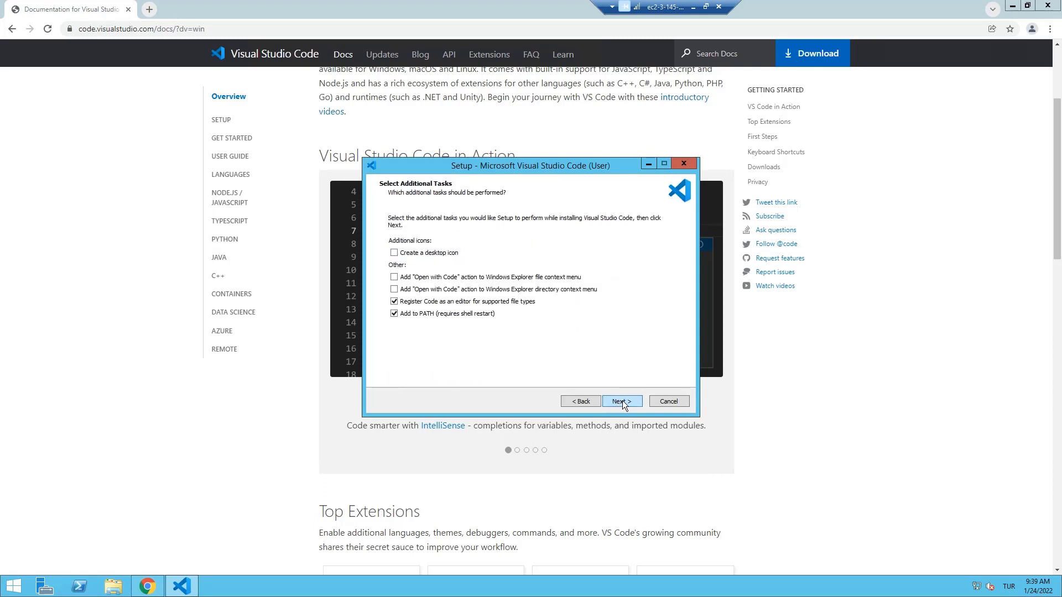
{"action": "left_click", "coordinate": [406, 253]}
{"action": "left_click", "coordinate": [622, 401]}
{"action": "left_click", "coordinate": [623, 403]}
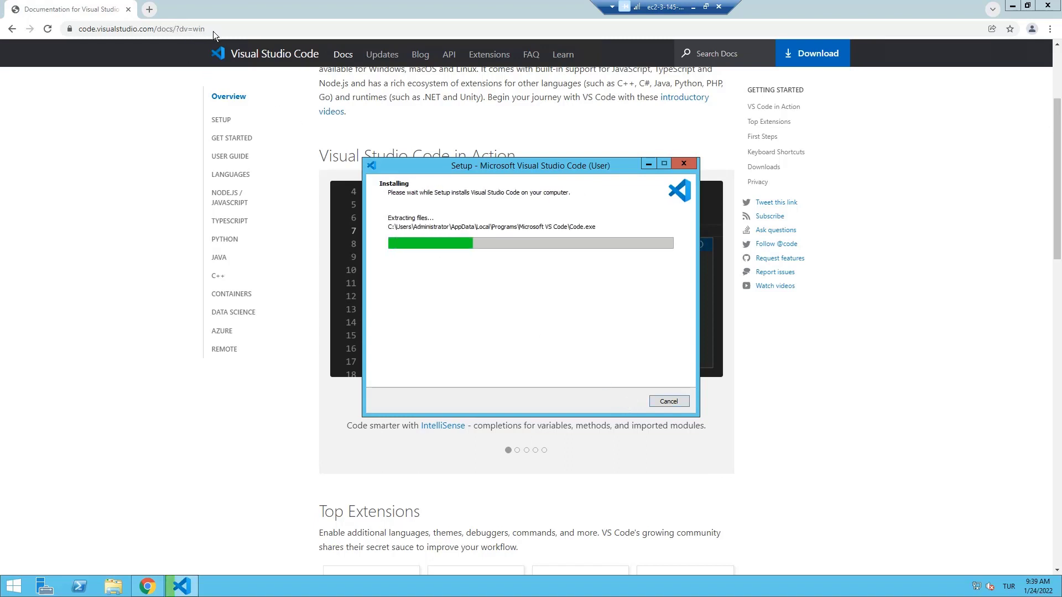
Open speedtest.net in the server's Chrome while Visual Studio Code installs.
{"action": "left_click", "coordinate": [214, 31]}
{"action": "type", "text": "sp"}
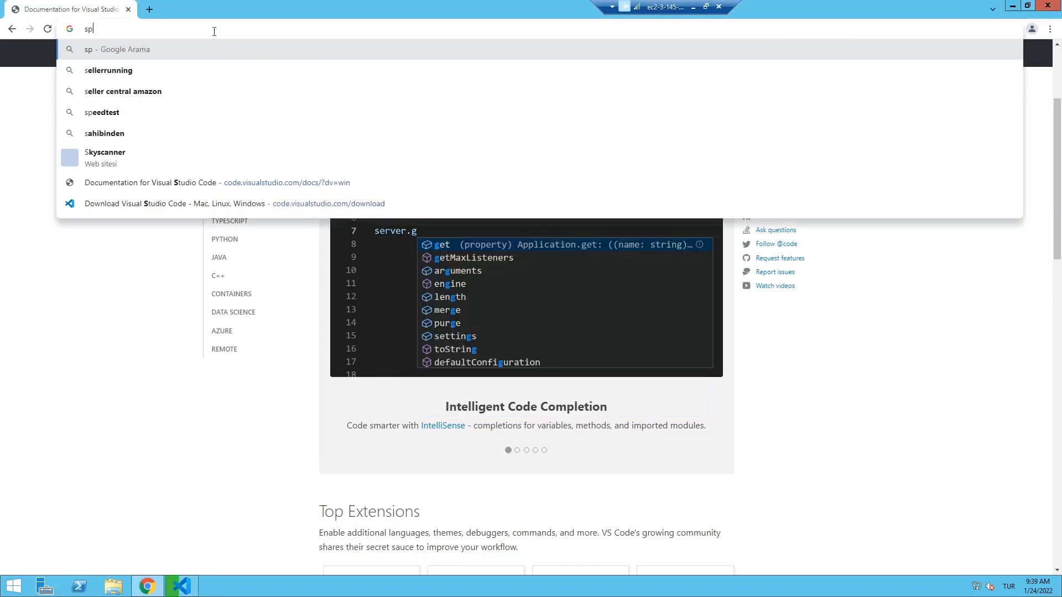
{"action": "type", "text": "eedtest.net"}
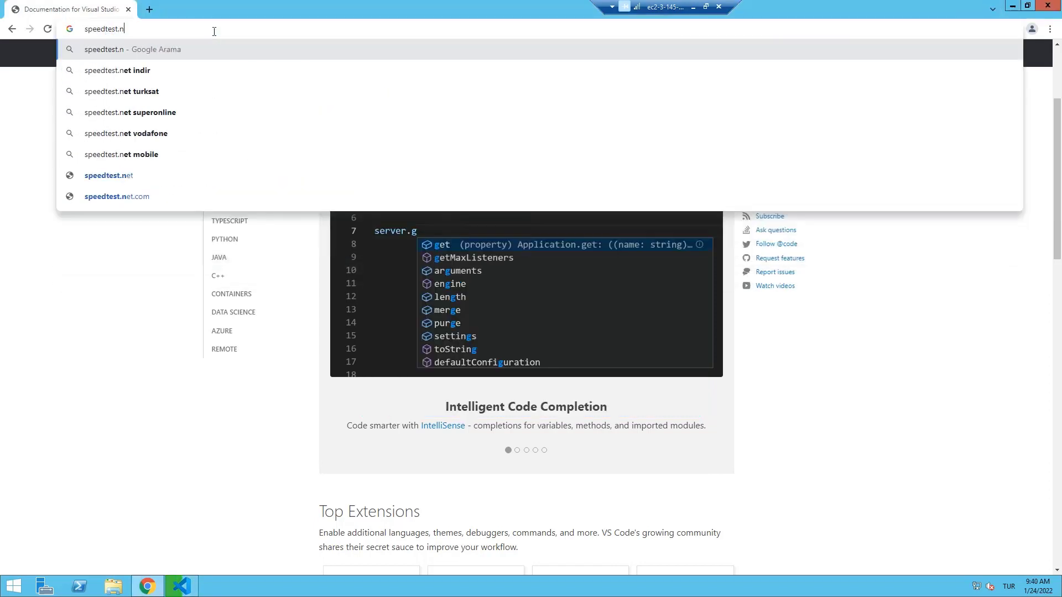
{"action": "key", "text": "Return"}
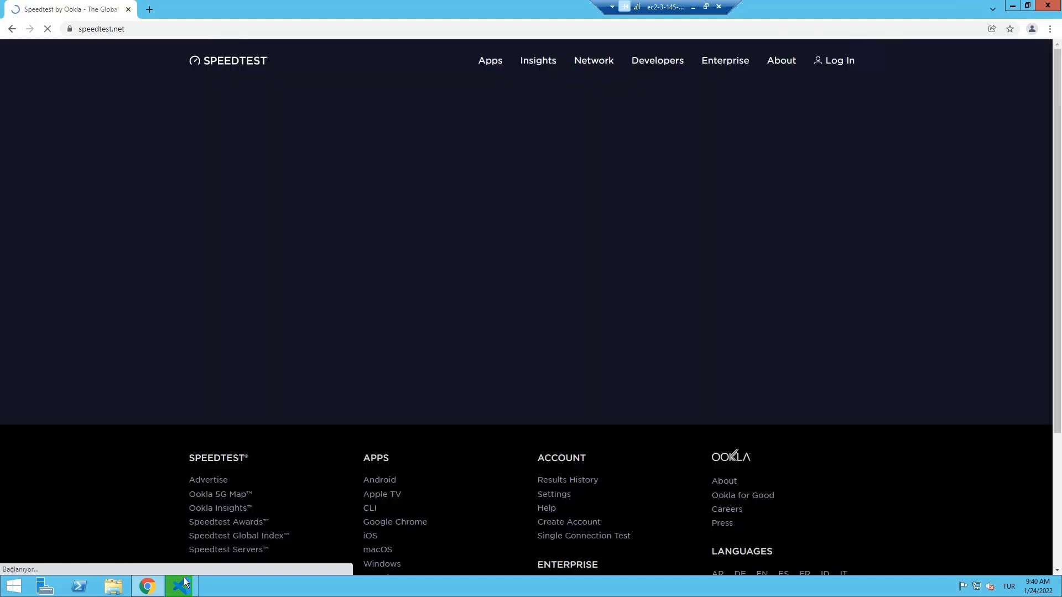
Examine the server's CPU performance in the detailed Task Manager, close it and start the Speedtest.
{"action": "right_click", "coordinate": [261, 592]}
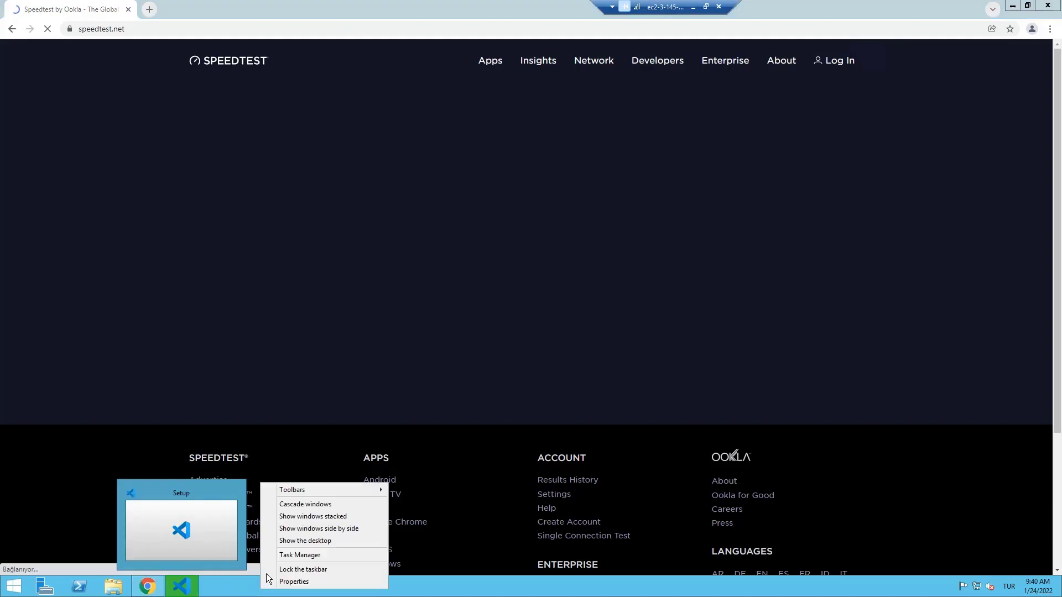
{"action": "left_click", "coordinate": [313, 554]}
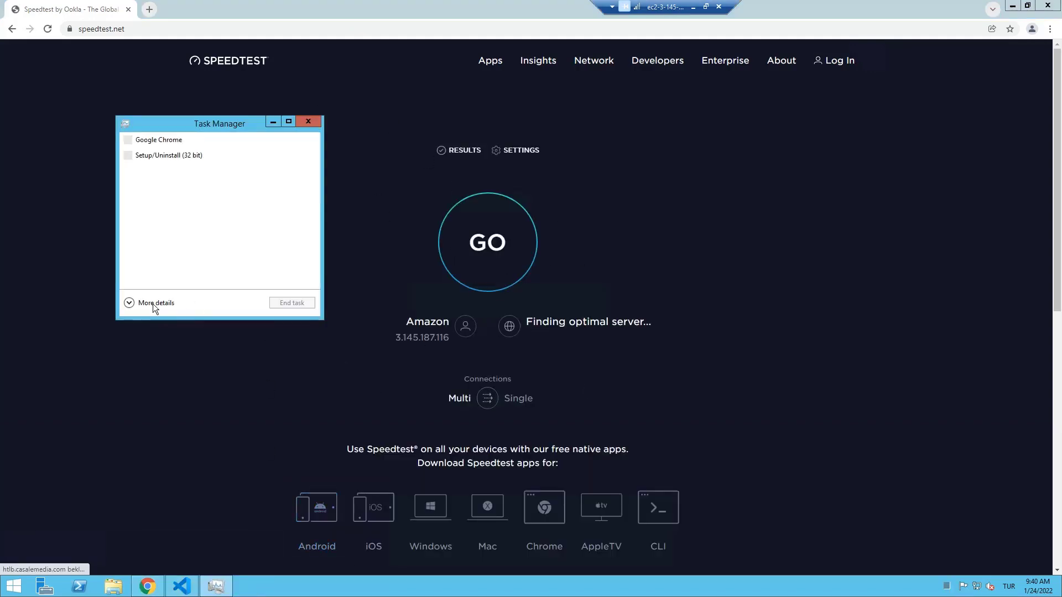
{"action": "key", "text": "alt+d"}
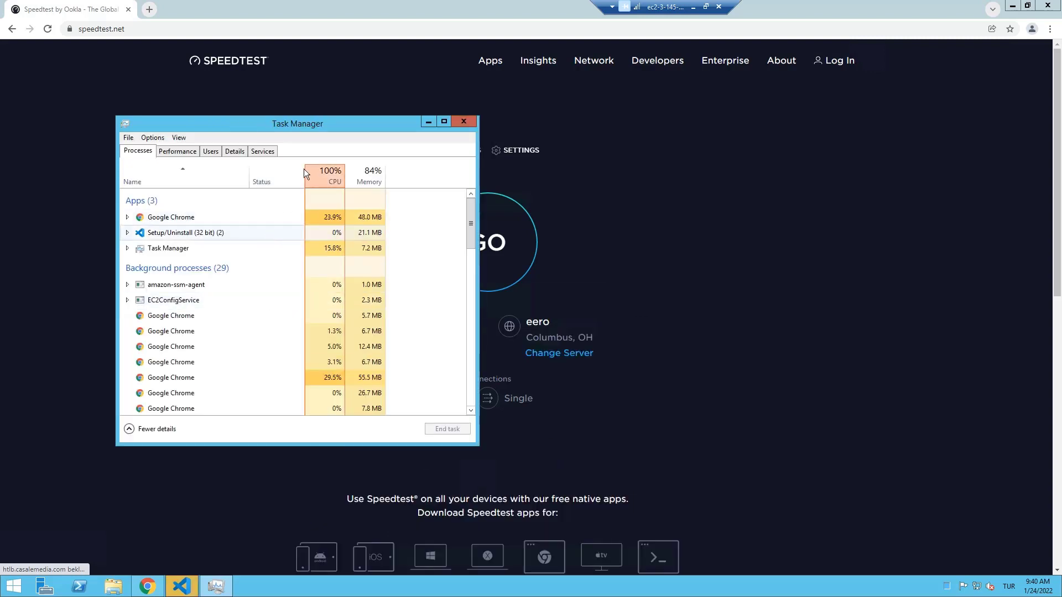
{"action": "left_click", "coordinate": [189, 153]}
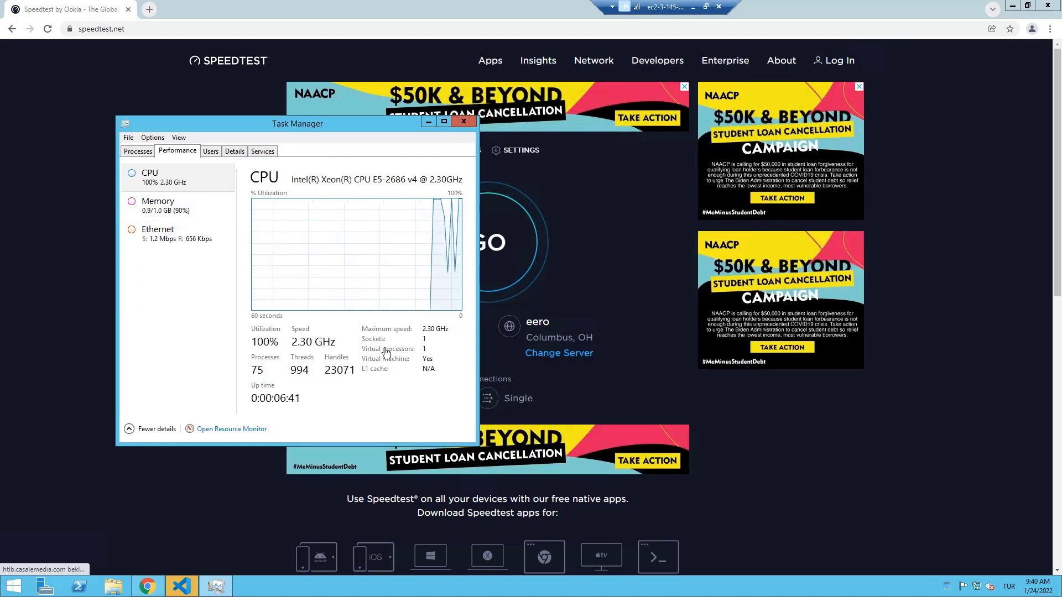
{"action": "left_click", "coordinate": [463, 120]}
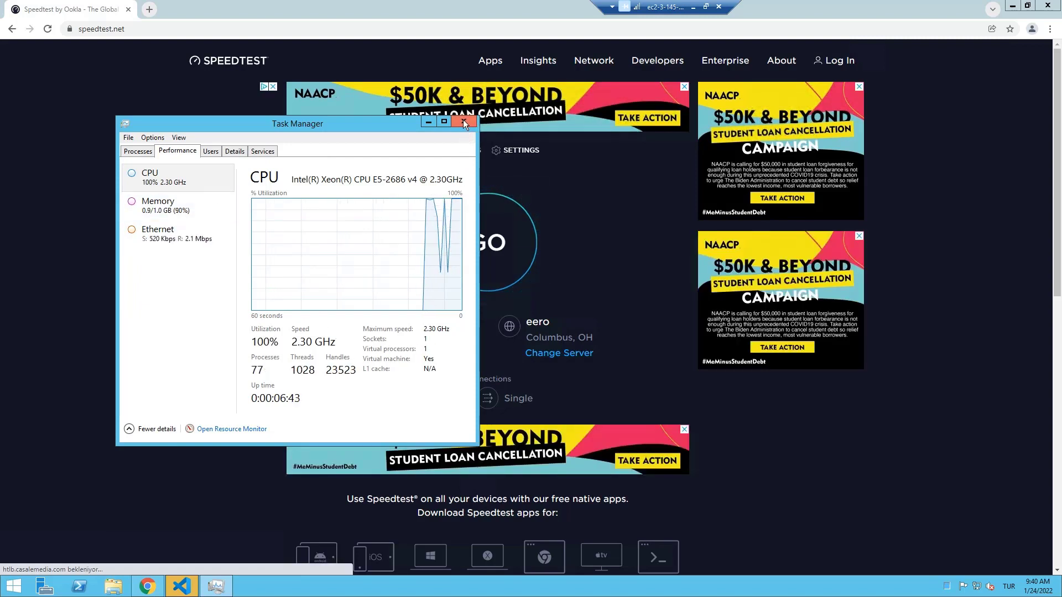
{"action": "left_click", "coordinate": [483, 247]}
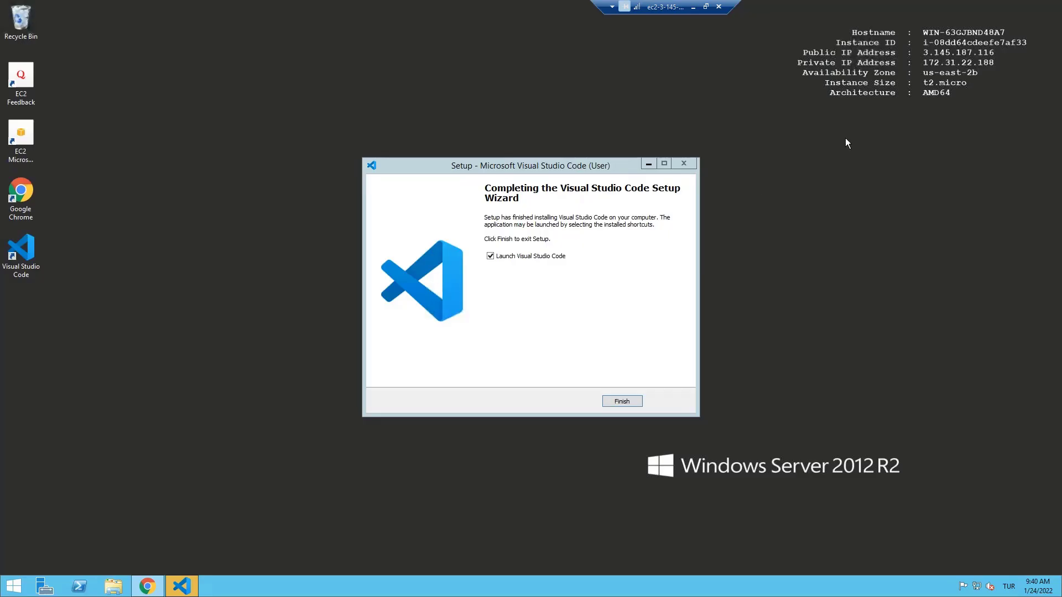
Finish the Visual Studio Code setup with Launch Visual Studio Code enabled and minimize the remote session to reach the local desktop.
{"action": "left_click", "coordinate": [622, 401]}
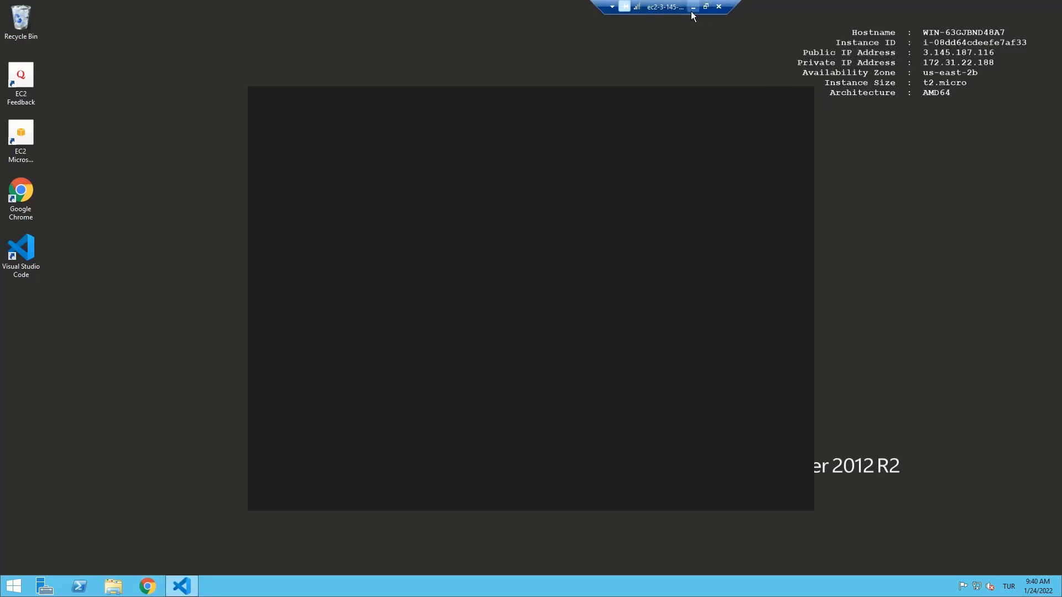
{"action": "left_click", "coordinate": [693, 7]}
{"action": "left_click", "coordinate": [221, 382]}
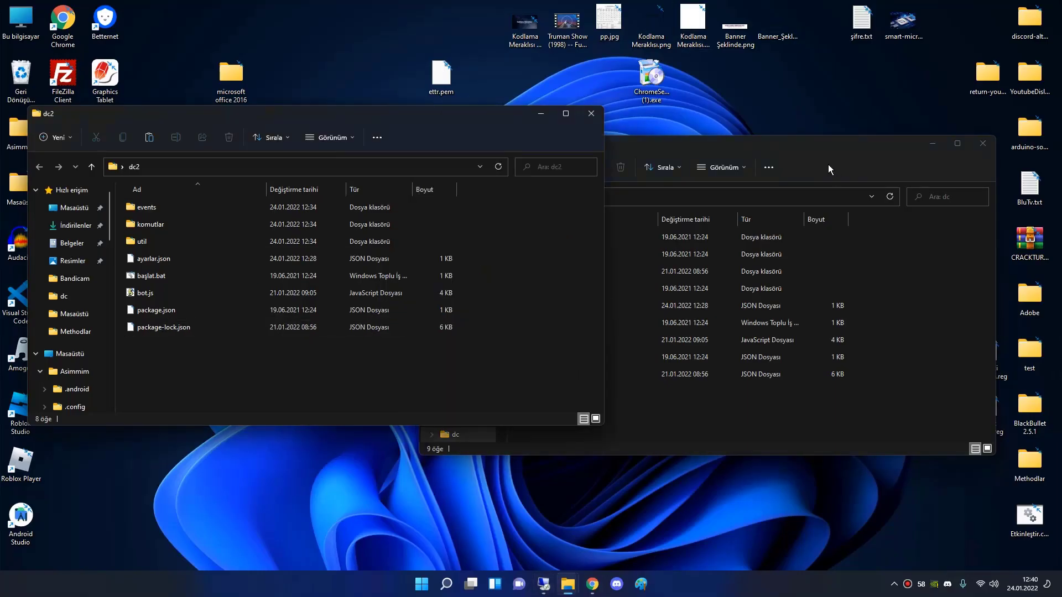
Move the dc2 window clear of the dc2 folder on the local desktop.
{"action": "left_click_drag", "start_coordinate": [454, 120], "coordinate": [717, 48]}
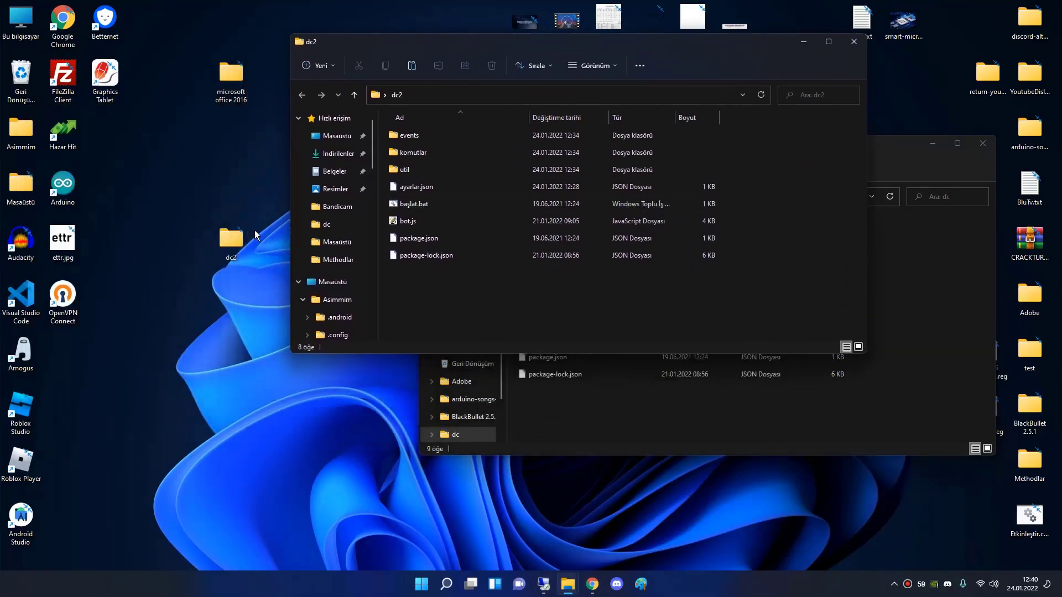
{"action": "left_click_drag", "start_coordinate": [250, 190], "coordinate": [218, 260]}
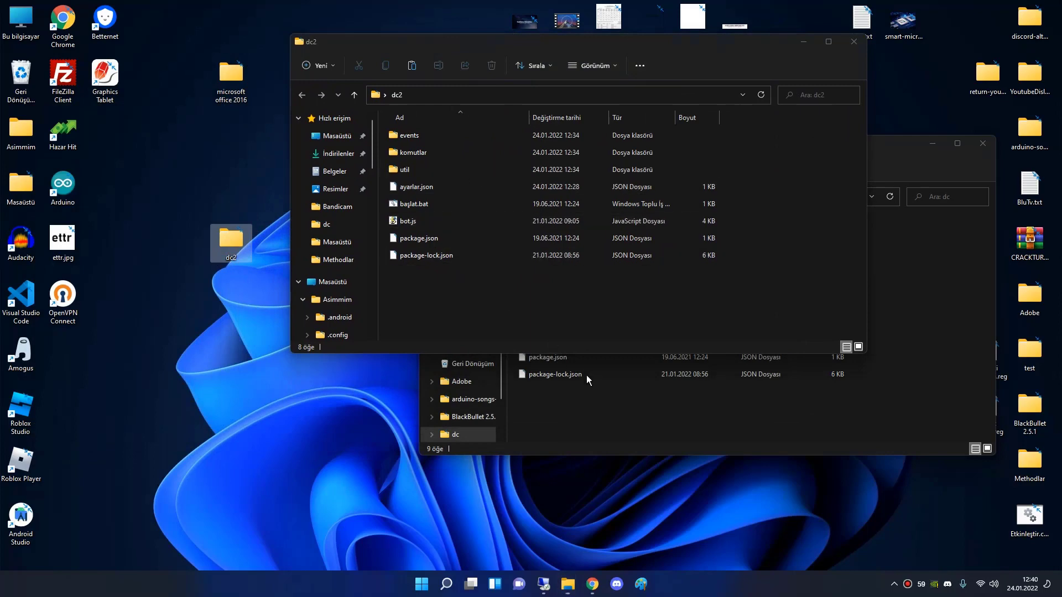
{"action": "left_click", "coordinate": [613, 426]}
{"action": "left_click", "coordinate": [396, 288]}
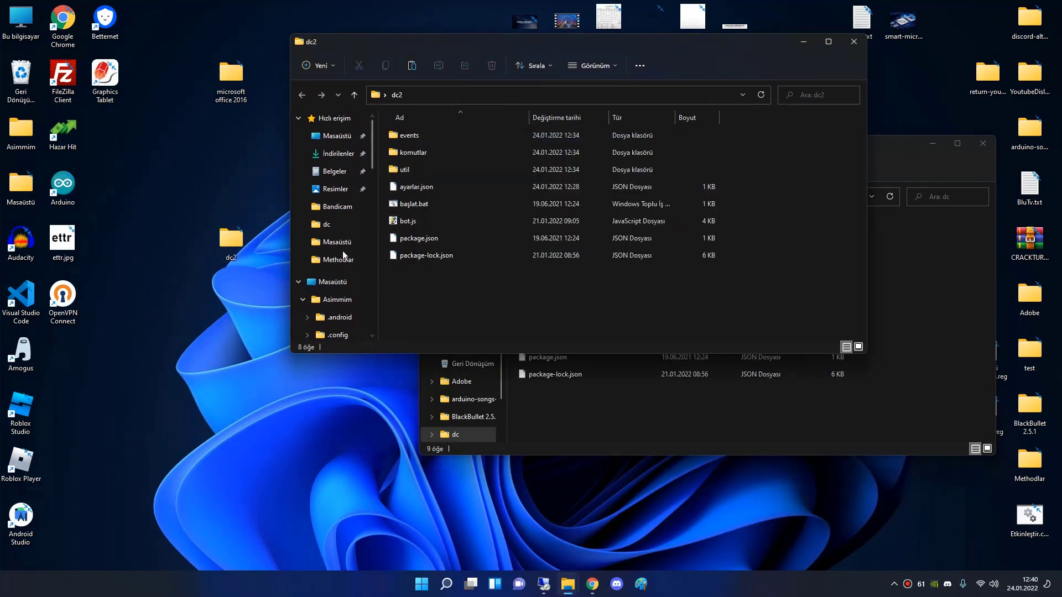
Copy the local dc2 folder onto the remote server's desktop and place it below the Visual Studio Code icon.
{"action": "right_click", "coordinate": [234, 239]}
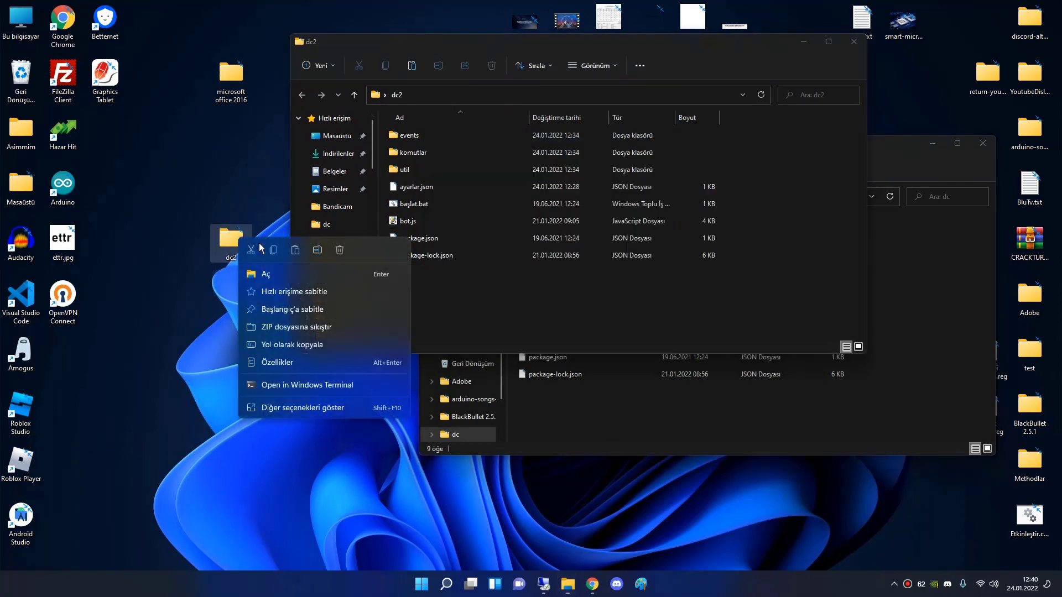
{"action": "left_click", "coordinate": [274, 249]}
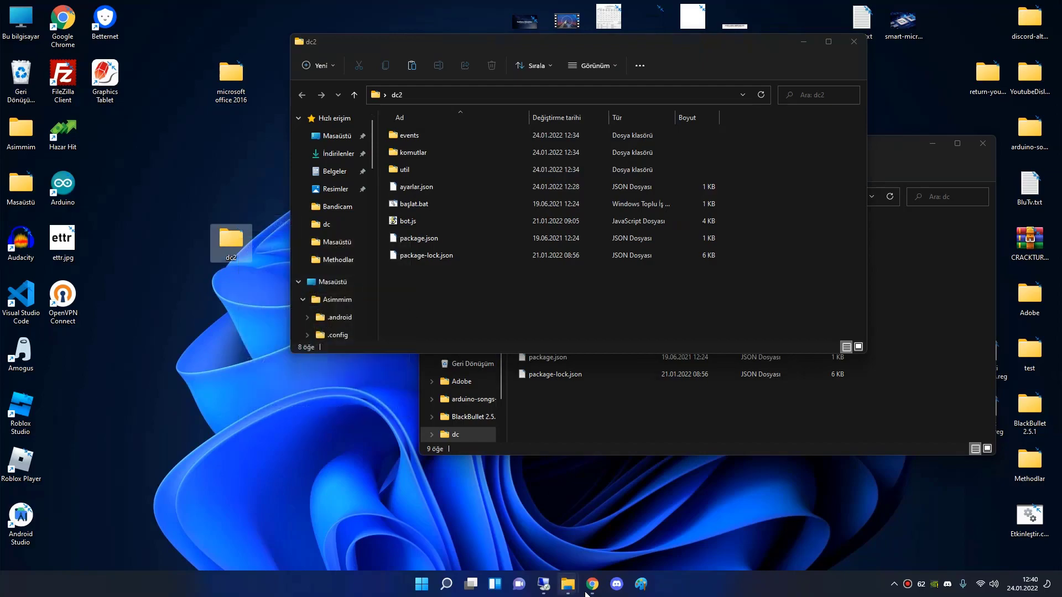
{"action": "left_click", "coordinate": [552, 590]}
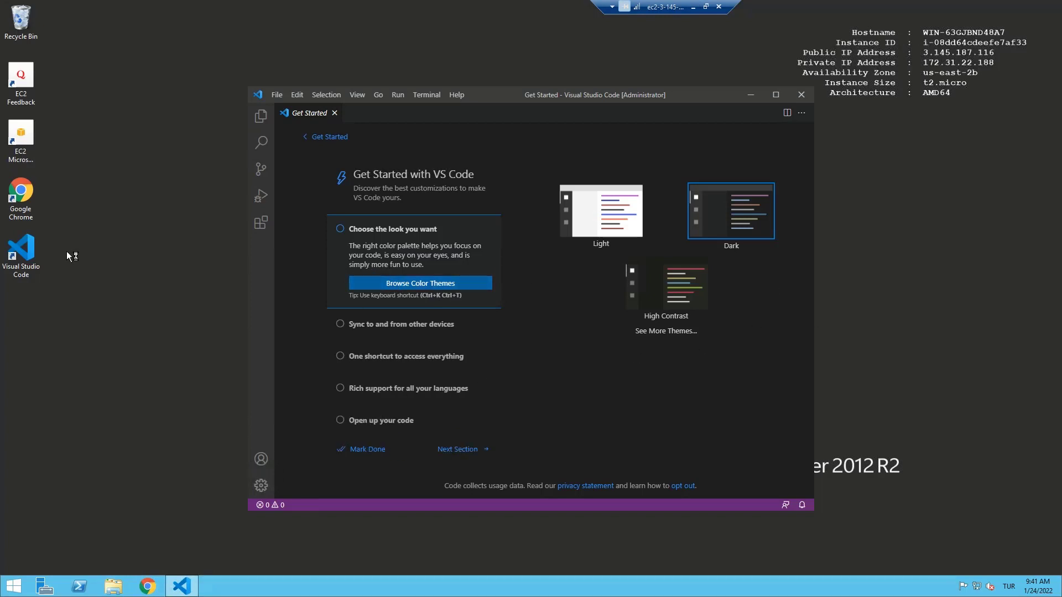
{"action": "left_click", "coordinate": [799, 98]}
{"action": "right_click", "coordinate": [412, 202]}
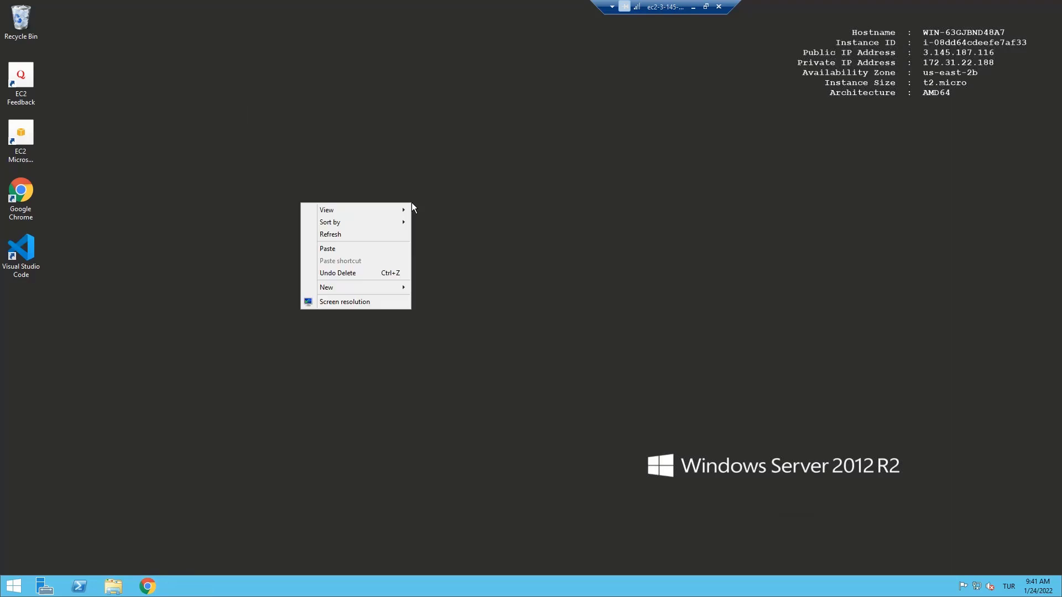
{"action": "left_click", "coordinate": [367, 249]}
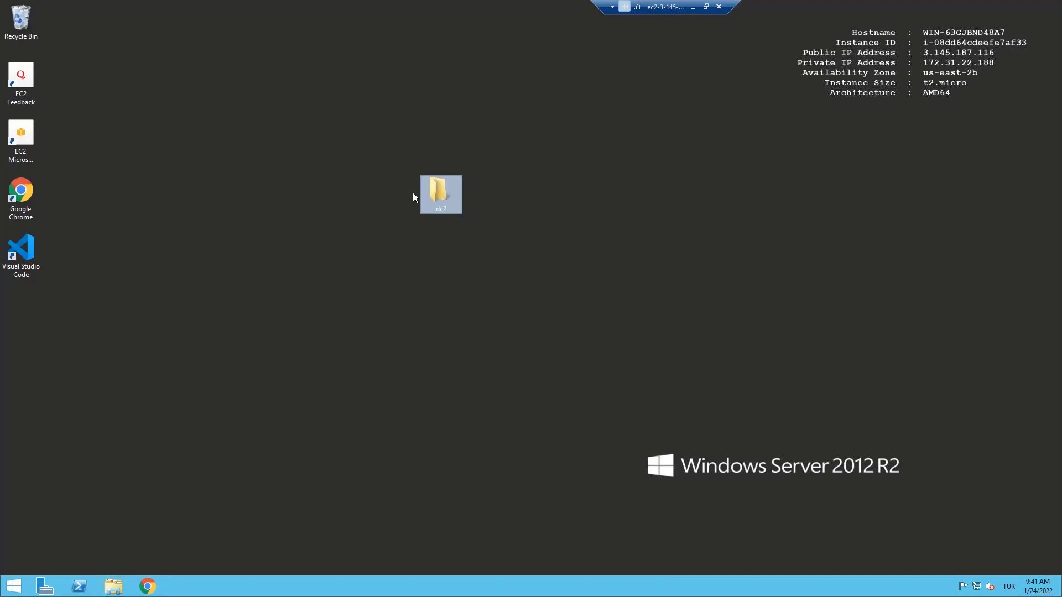
{"action": "left_click_drag", "start_coordinate": [437, 197], "coordinate": [21, 321]}
Check Bot Deneme's status in Discord's member list and return to the remote server's dc2 folder.
{"action": "left_click", "coordinate": [693, 7]}
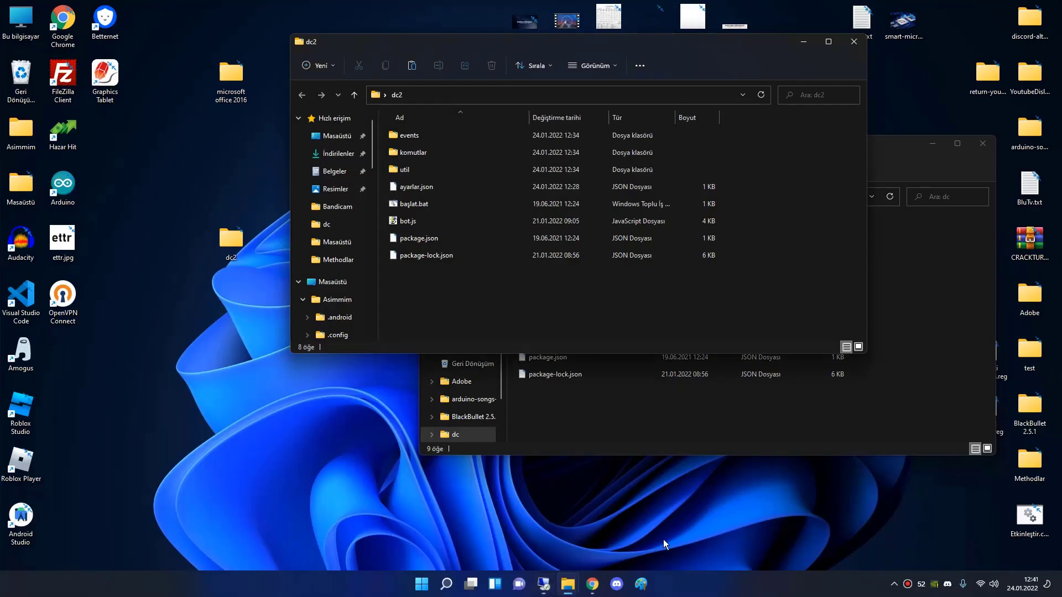
{"action": "left_click", "coordinate": [616, 585]}
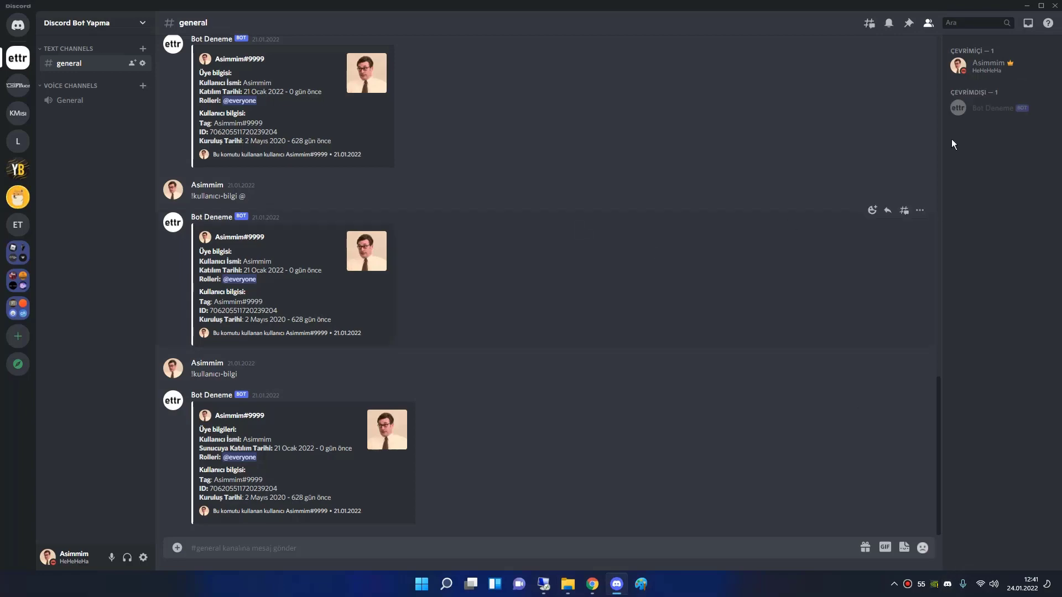
{"action": "left_click", "coordinate": [1009, 107]}
{"action": "left_click", "coordinate": [996, 170]}
{"action": "left_click", "coordinate": [570, 587]}
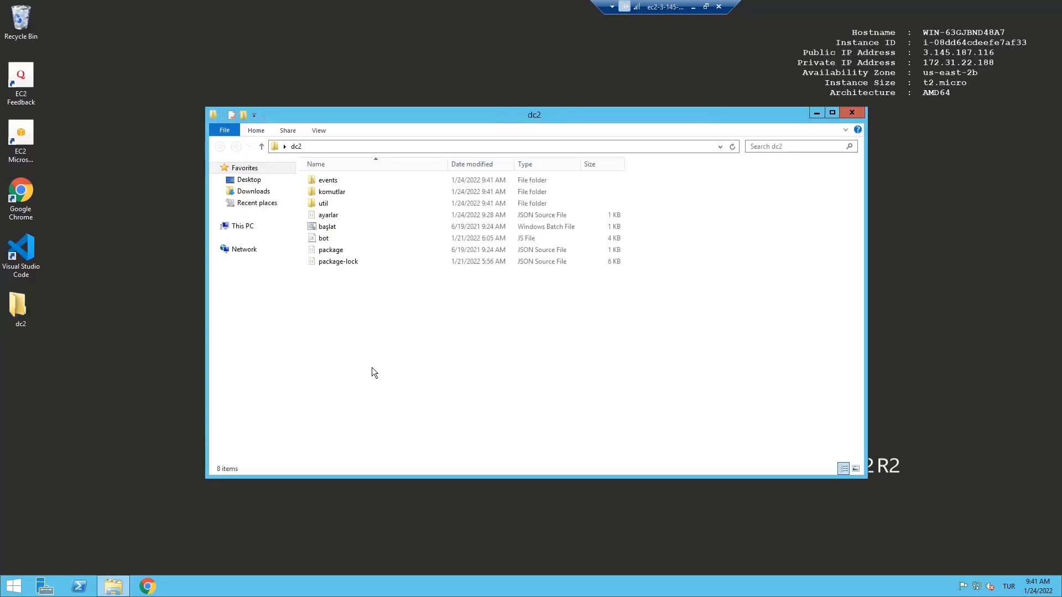
Try to start the bot by running the başlat batch file, and close its console window.
{"action": "double_click", "coordinate": [366, 227]}
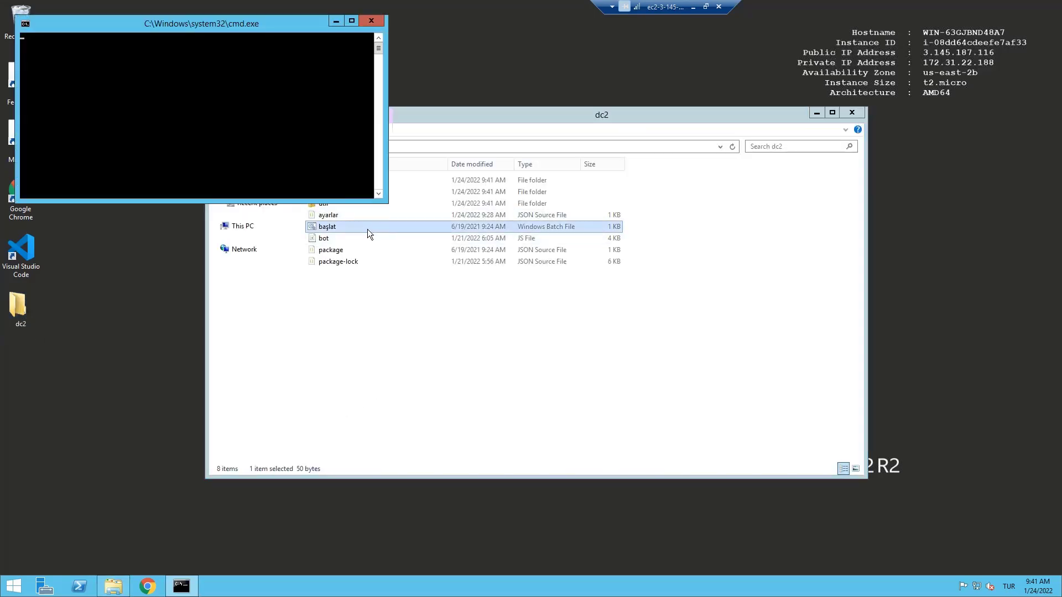
{"action": "left_click", "coordinate": [379, 22]}
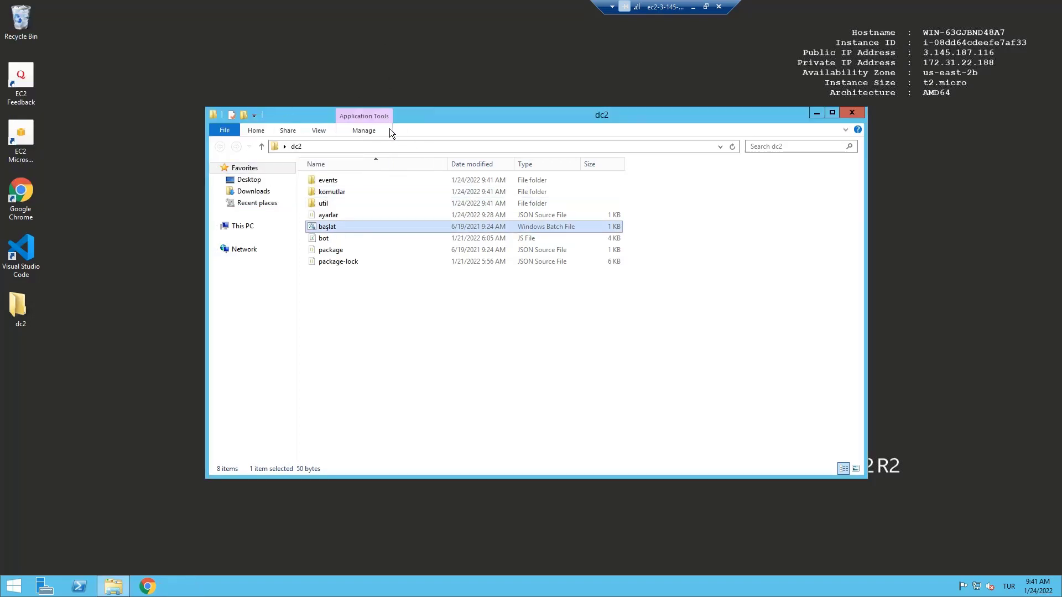
{"action": "left_click", "coordinate": [463, 314]}
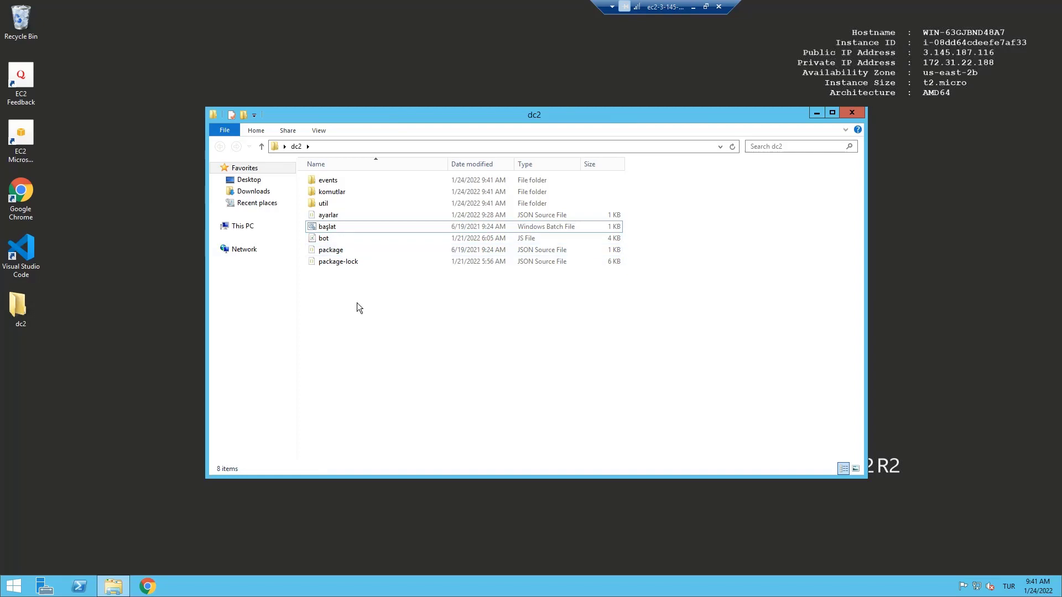
Open a command window in the dc2 folder and install the bot's dependencies with npm i.
{"action": "right_click", "coordinate": [364, 322]}
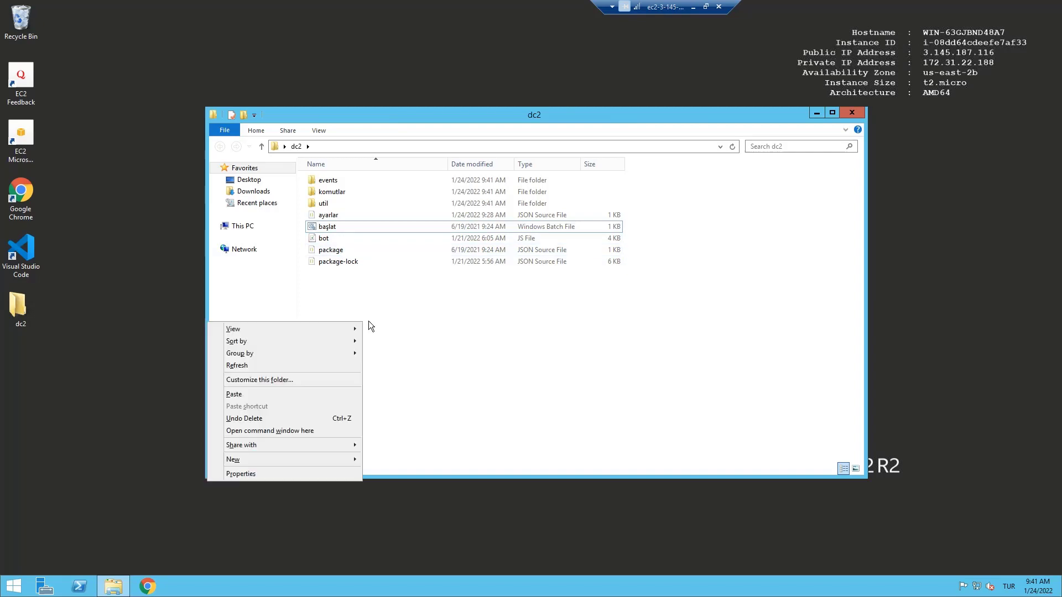
{"action": "left_click", "coordinate": [282, 433]}
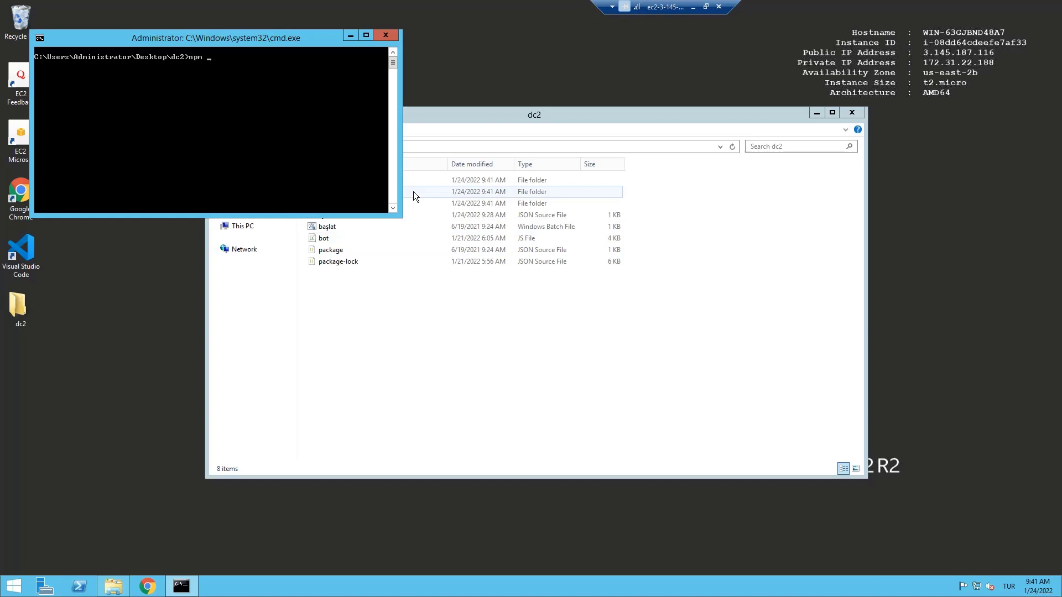
{"action": "key", "text": "Return"}
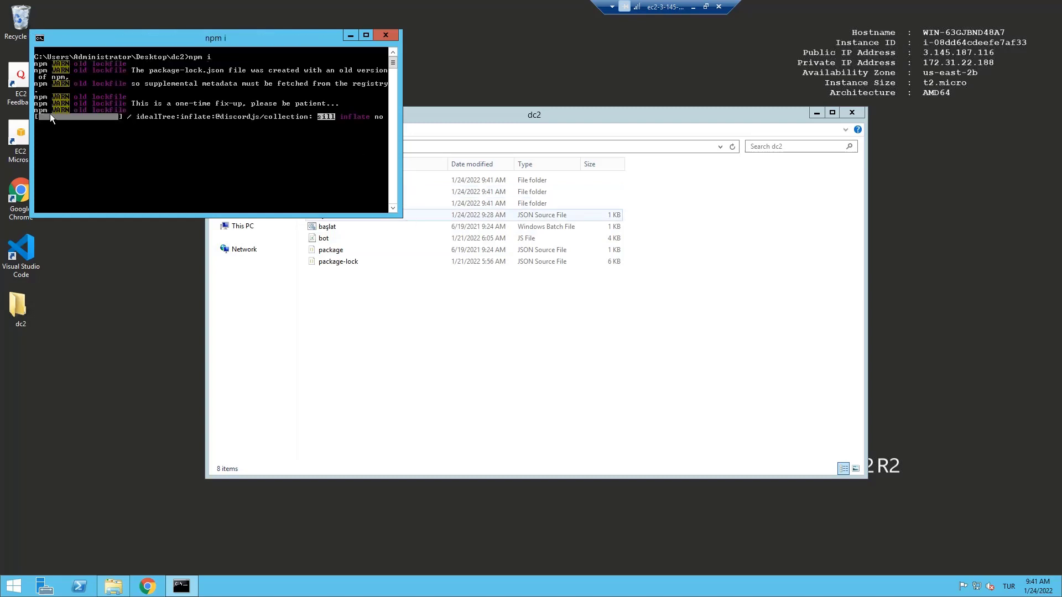
Open package.json from the dc2 folder, review its dependencies and engine entries, and close the editor.
{"action": "left_click", "coordinate": [341, 293]}
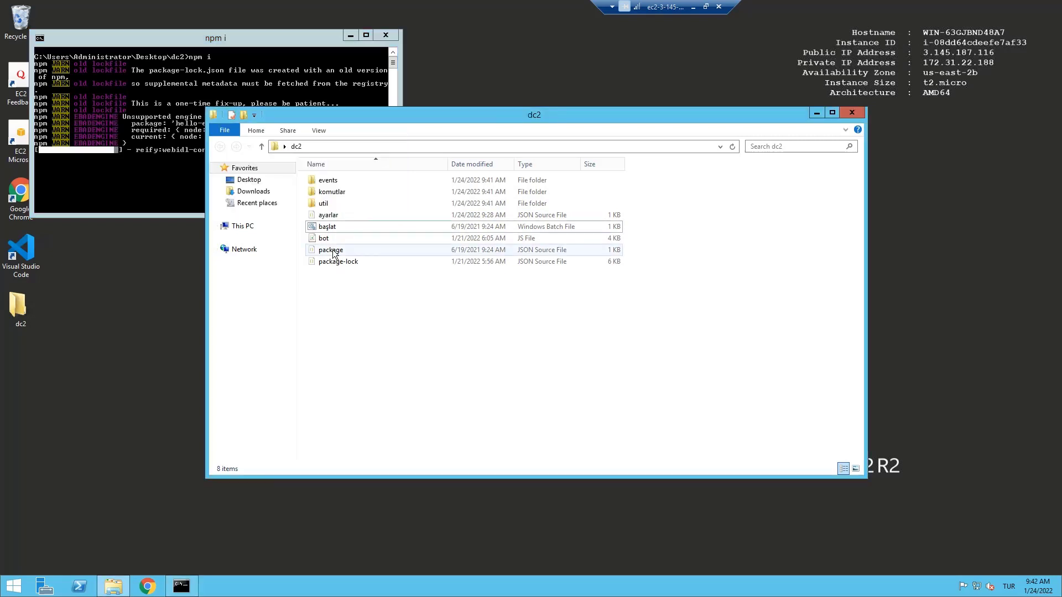
{"action": "right_click", "coordinate": [332, 250]}
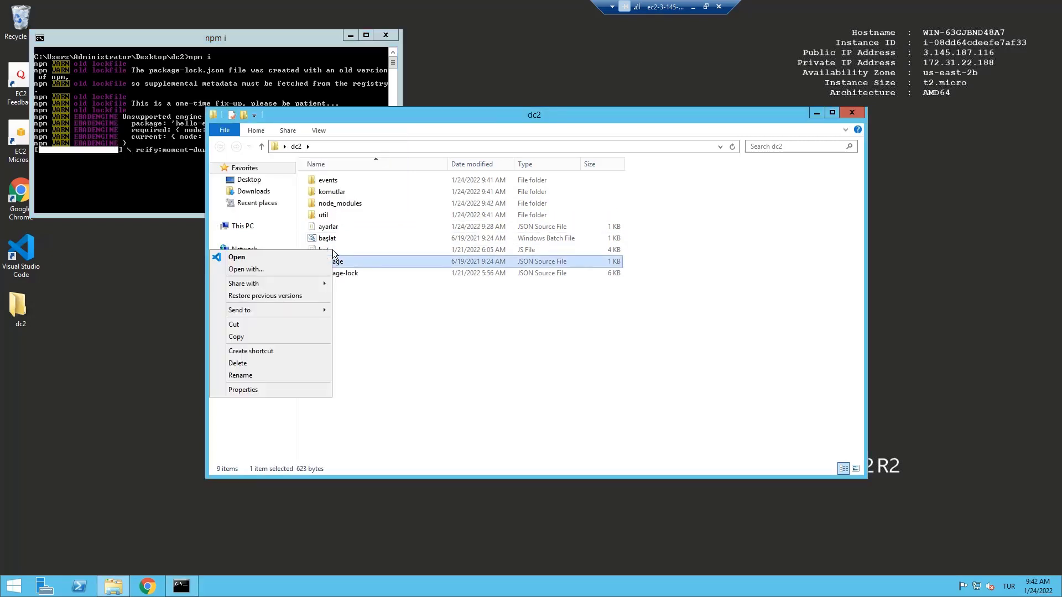
{"action": "left_click", "coordinate": [300, 257]}
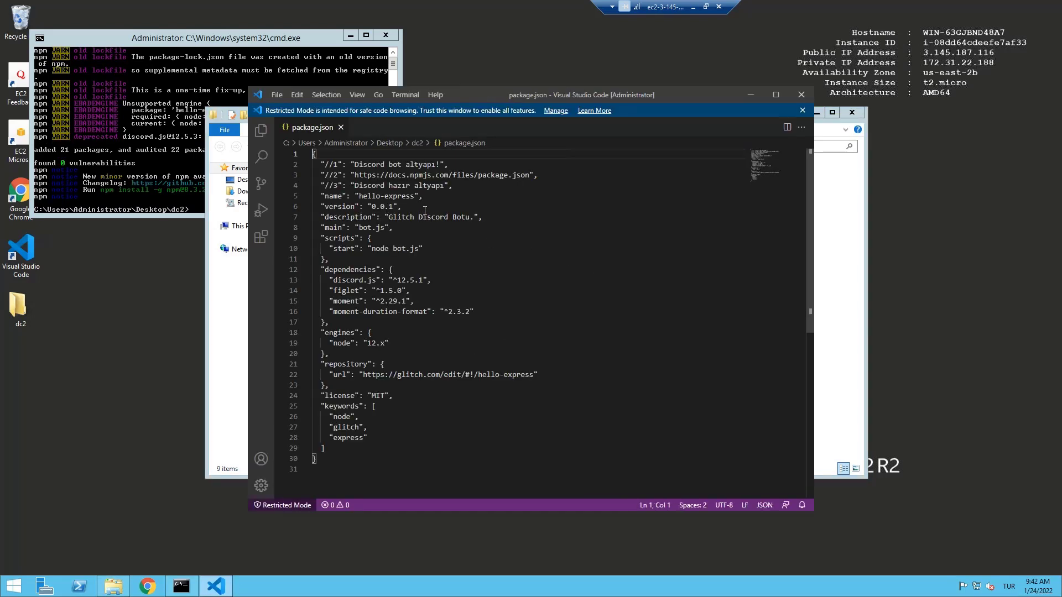
{"action": "scroll", "coordinate": [420, 366], "scroll_direction": "down", "scroll_amount": 2}
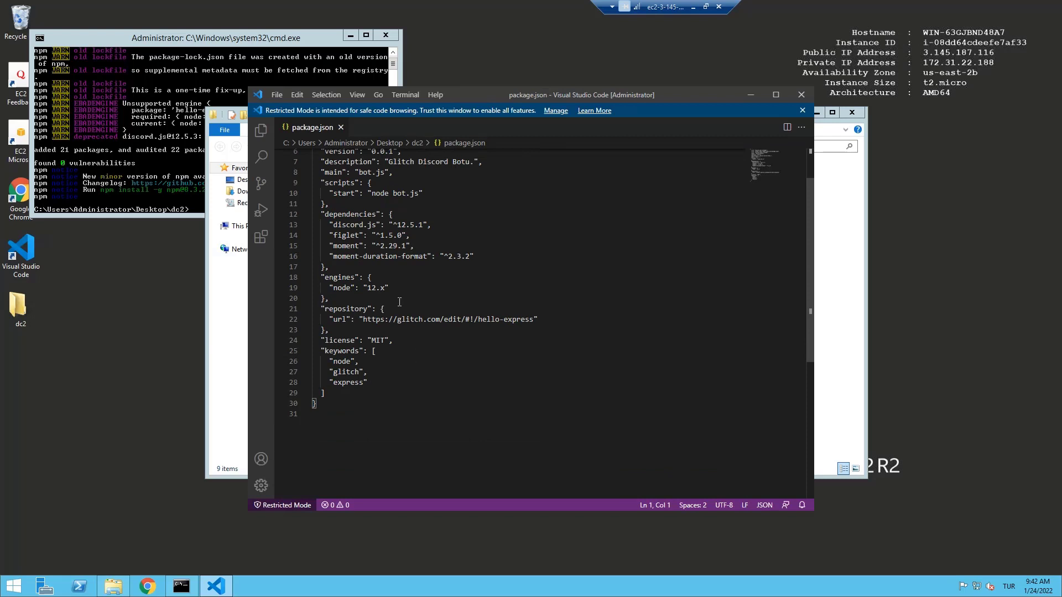
{"action": "scroll", "coordinate": [429, 313], "scroll_direction": "up", "scroll_amount": 2}
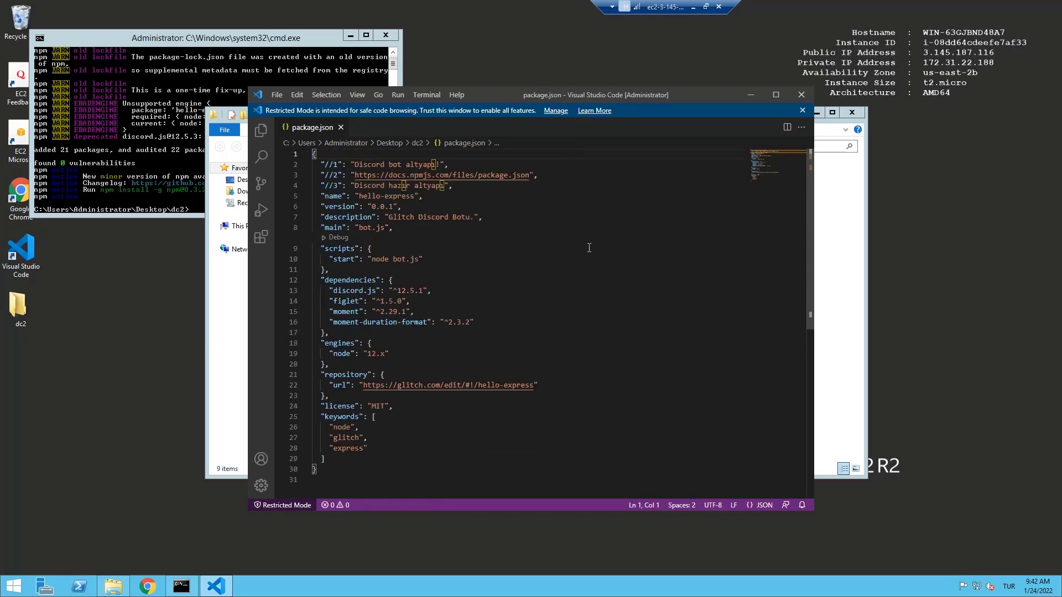
{"action": "scroll", "coordinate": [589, 247], "scroll_direction": "down", "scroll_amount": 2}
{"action": "scroll", "coordinate": [606, 293], "scroll_direction": "up", "scroll_amount": 2}
{"action": "left_click", "coordinate": [806, 98]}
Open package-lock.json from the dc2 folder, look through its package entries and close the editor.
{"action": "right_click", "coordinate": [340, 274]}
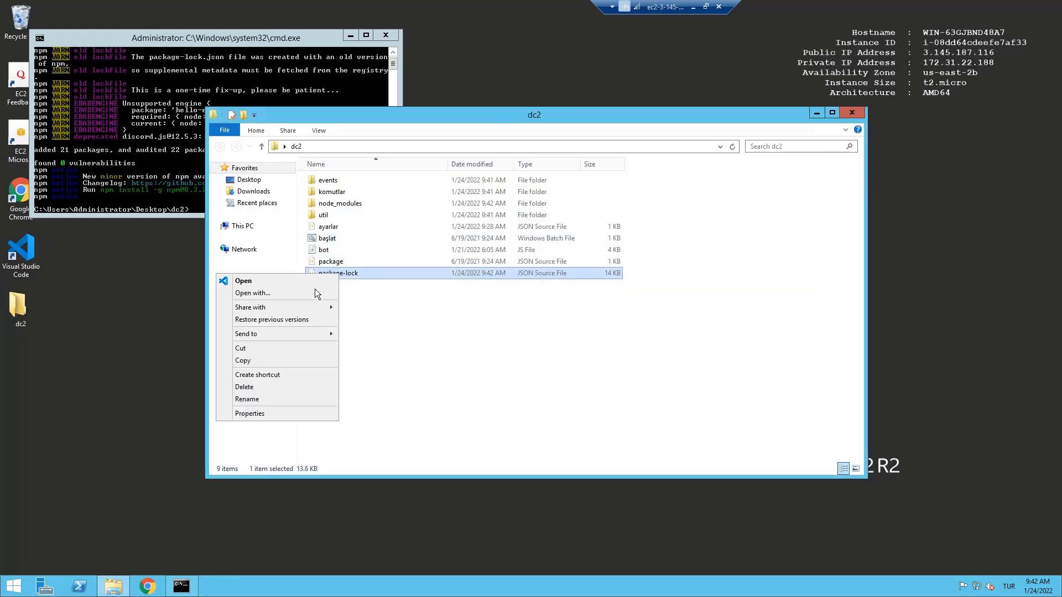
{"action": "left_click", "coordinate": [310, 282]}
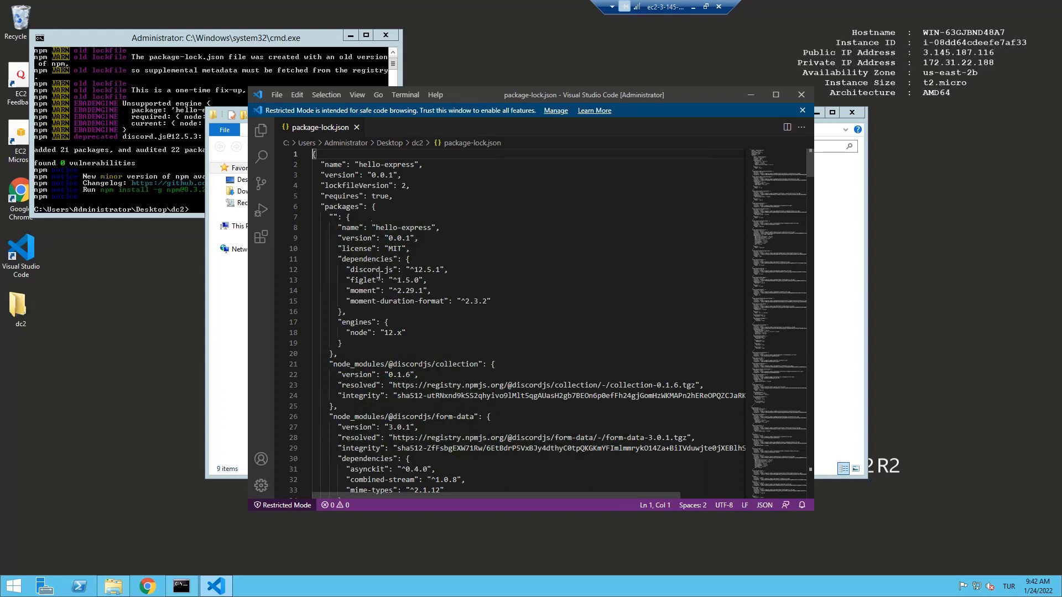
{"action": "scroll", "coordinate": [379, 275], "scroll_direction": "down", "scroll_amount": 1}
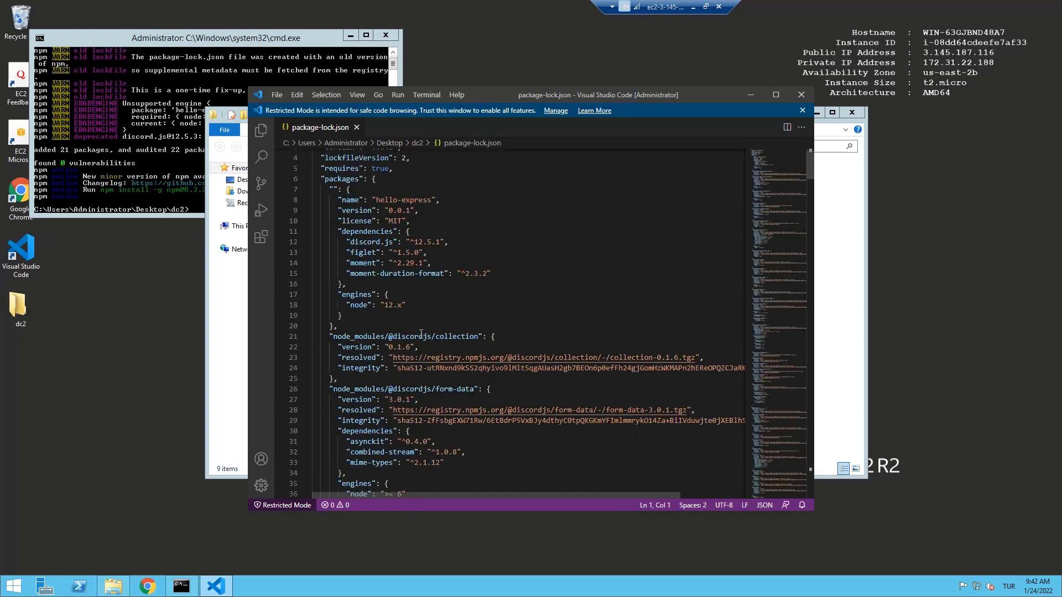
{"action": "scroll", "coordinate": [420, 334], "scroll_direction": "down", "scroll_amount": 1}
{"action": "scroll", "coordinate": [818, 115], "scroll_direction": "down", "scroll_amount": 1}
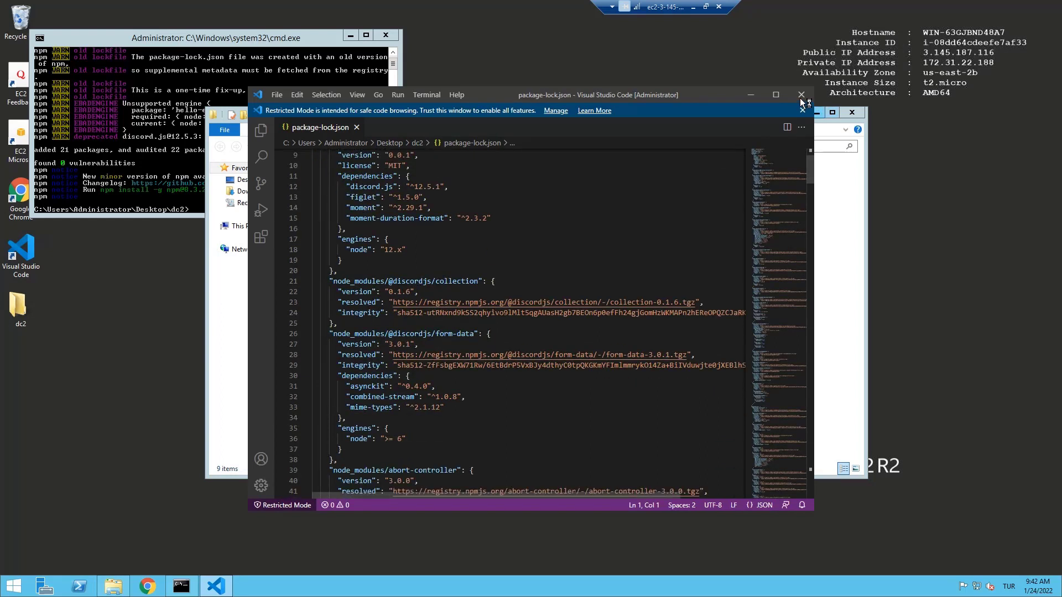
{"action": "left_click", "coordinate": [801, 96]}
Close the npm command window and start the bot with the başlat batch file in dc2.
{"action": "left_click", "coordinate": [206, 84]}
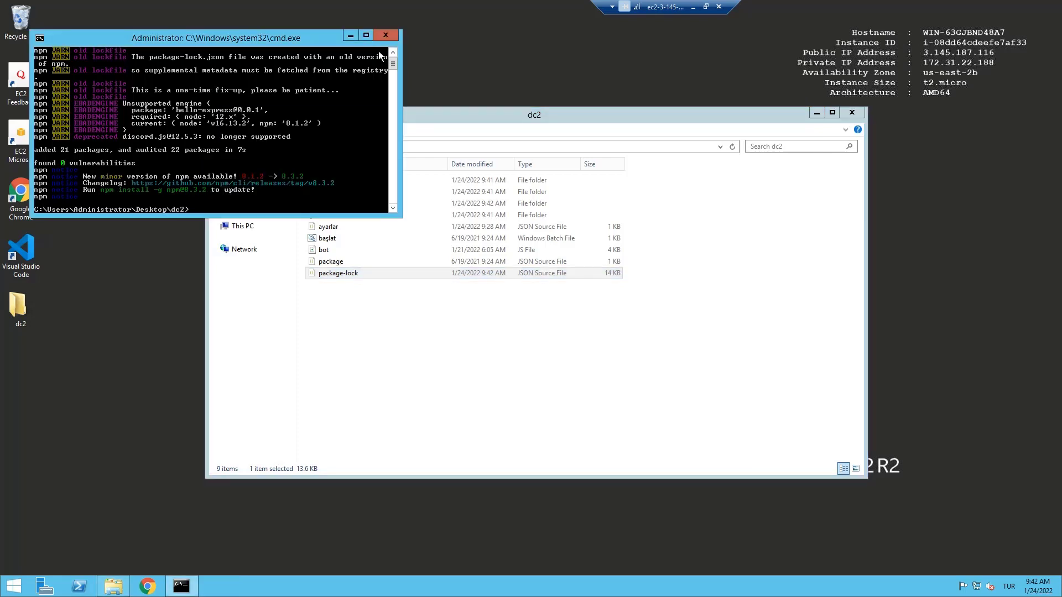
{"action": "left_click", "coordinate": [381, 36]}
{"action": "left_click", "coordinate": [330, 298]}
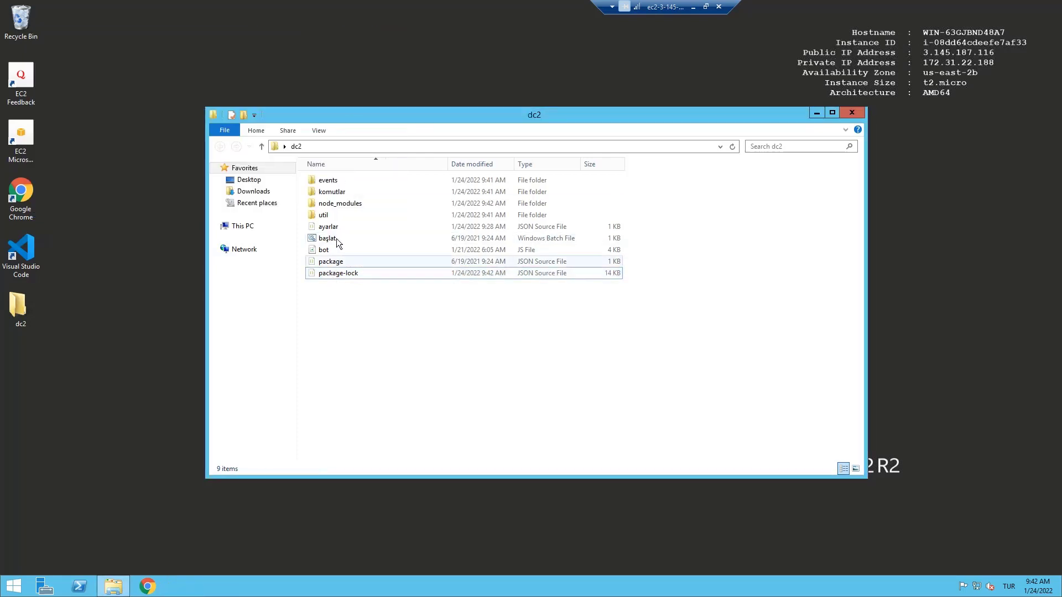
{"action": "double_click", "coordinate": [335, 238]}
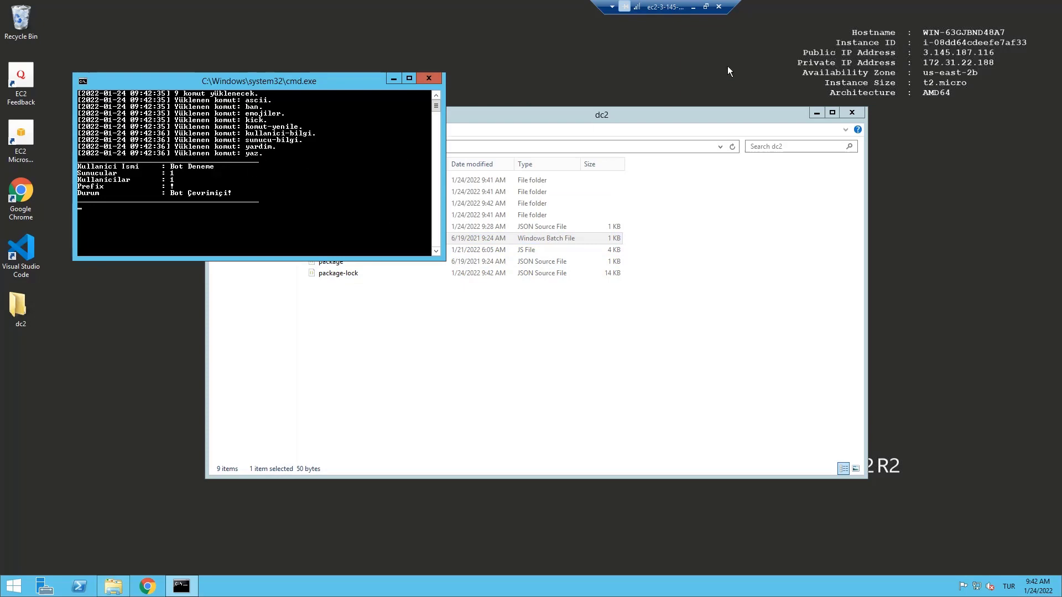
Switch to Discord and send the !kullanıcı-bilgi command in the general channel to test the bot.
{"action": "left_click", "coordinate": [692, 7]}
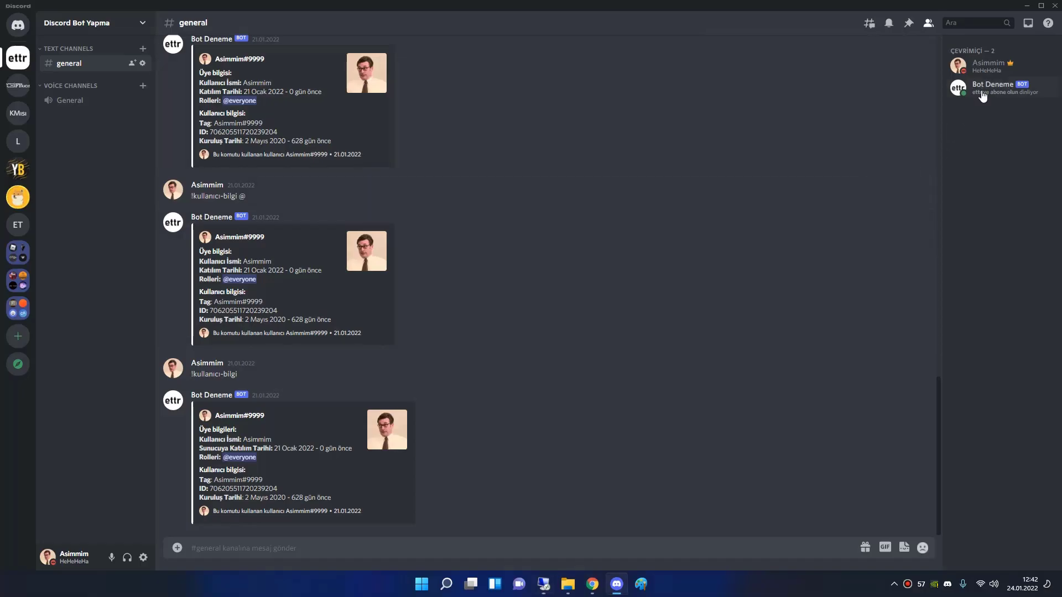
{"action": "type", "text": "!"}
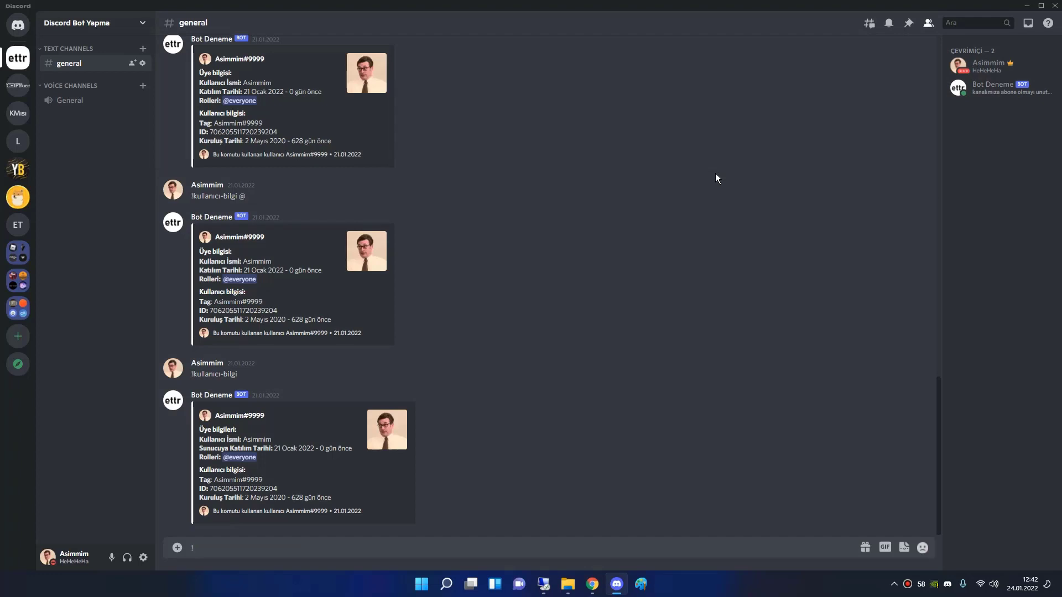
{"action": "type", "text": "ku"}
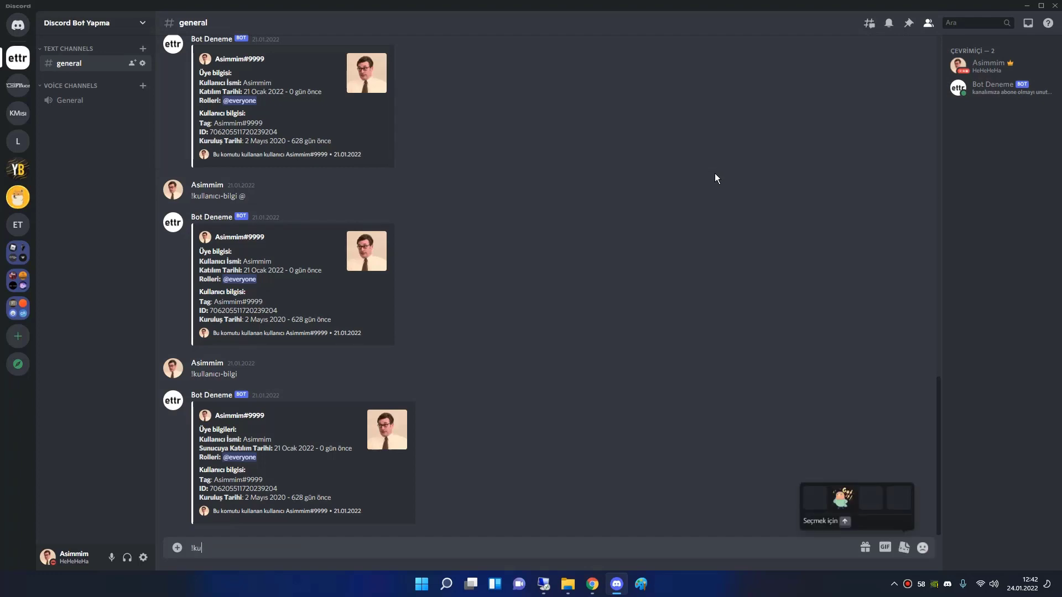
{"action": "type", "text": "llanıcı-bilgi"}
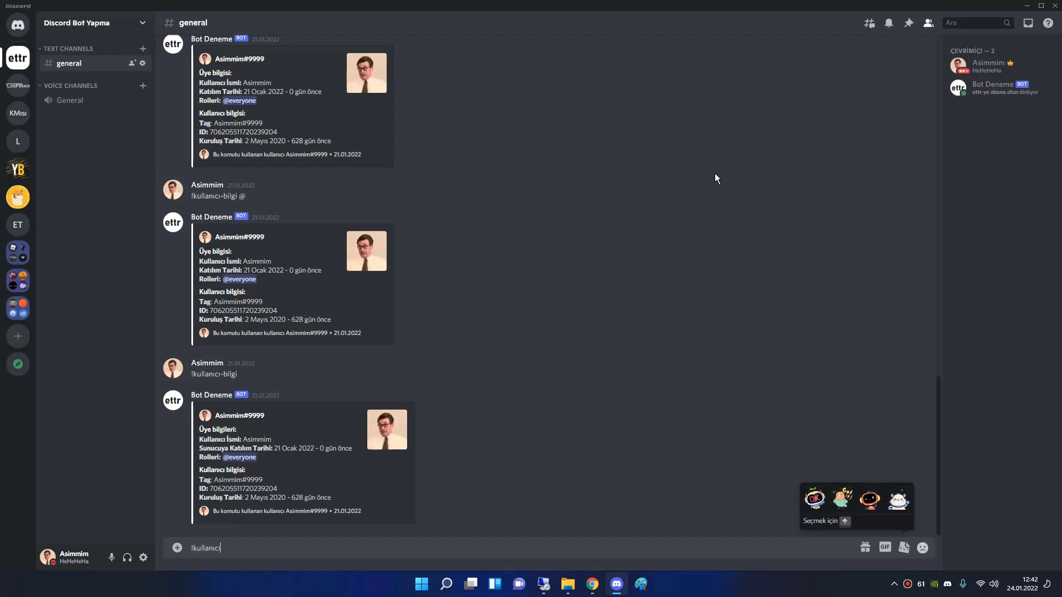
{"action": "key", "text": "Return"}
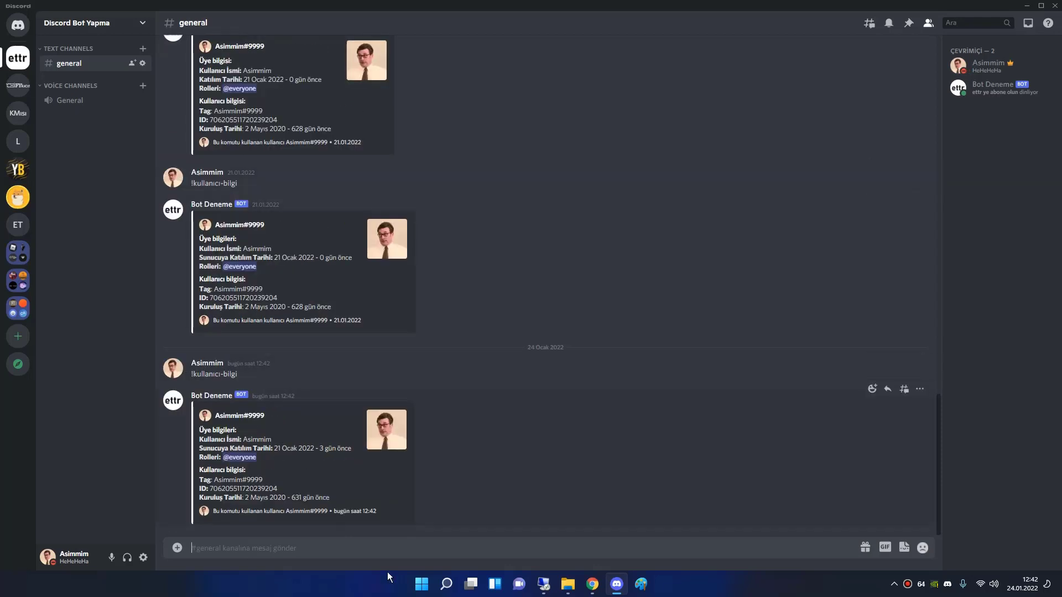
Check the bot's console on the server and send the !sunucu-bilgi command in Discord's general channel.
{"action": "left_click", "coordinate": [544, 586]}
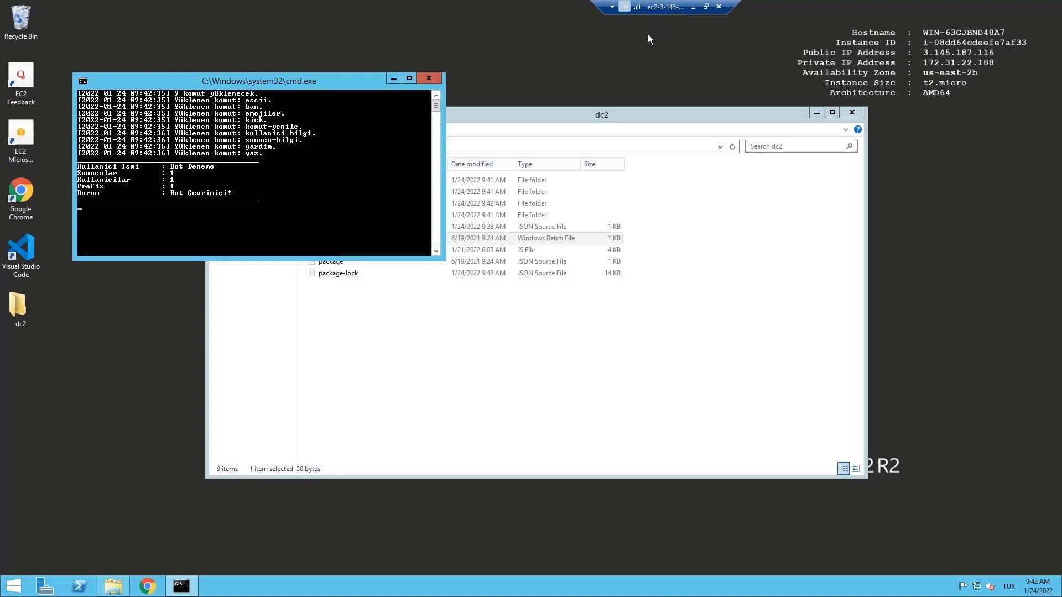
{"action": "left_click", "coordinate": [693, 8]}
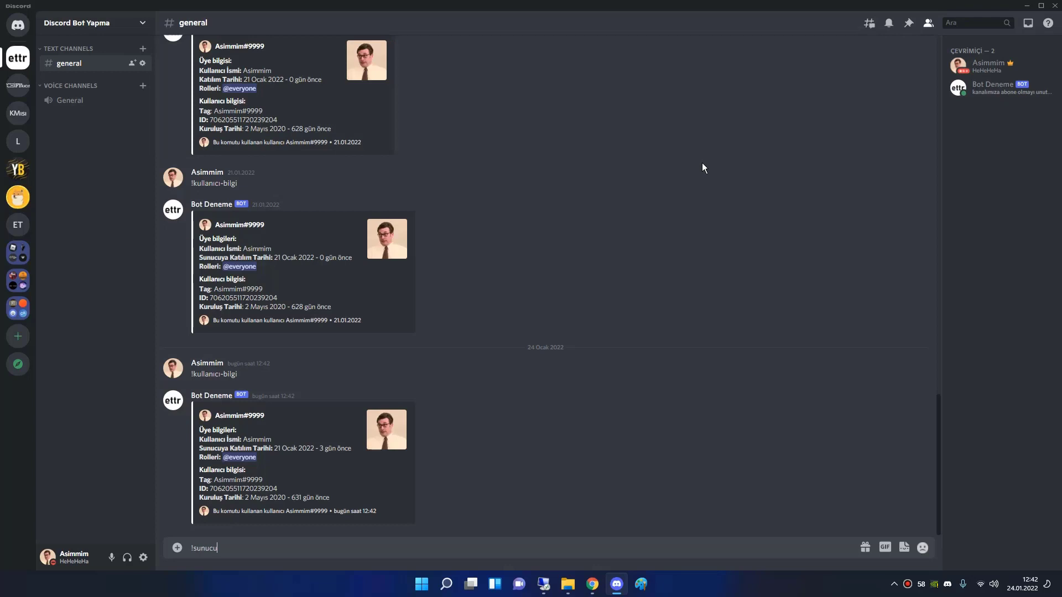
{"action": "type", "text": "bilgi"}
{"action": "key", "text": "Return"}
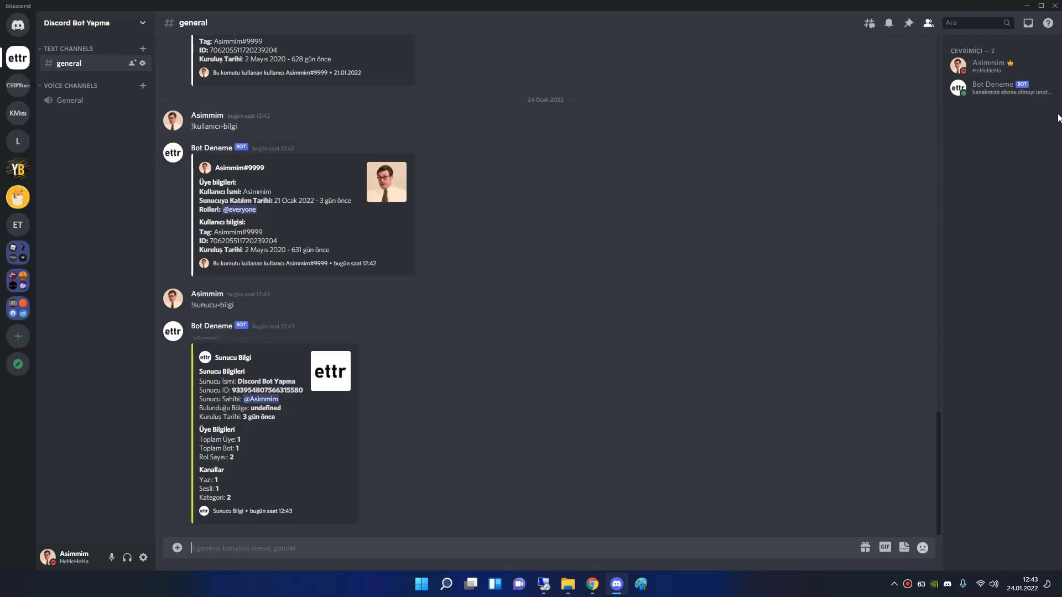
Check Bot Deneme in Discord's member list and return to the remote session.
{"action": "left_click", "coordinate": [1024, 97]}
{"action": "left_click", "coordinate": [546, 363]}
{"action": "left_click", "coordinate": [543, 584]}
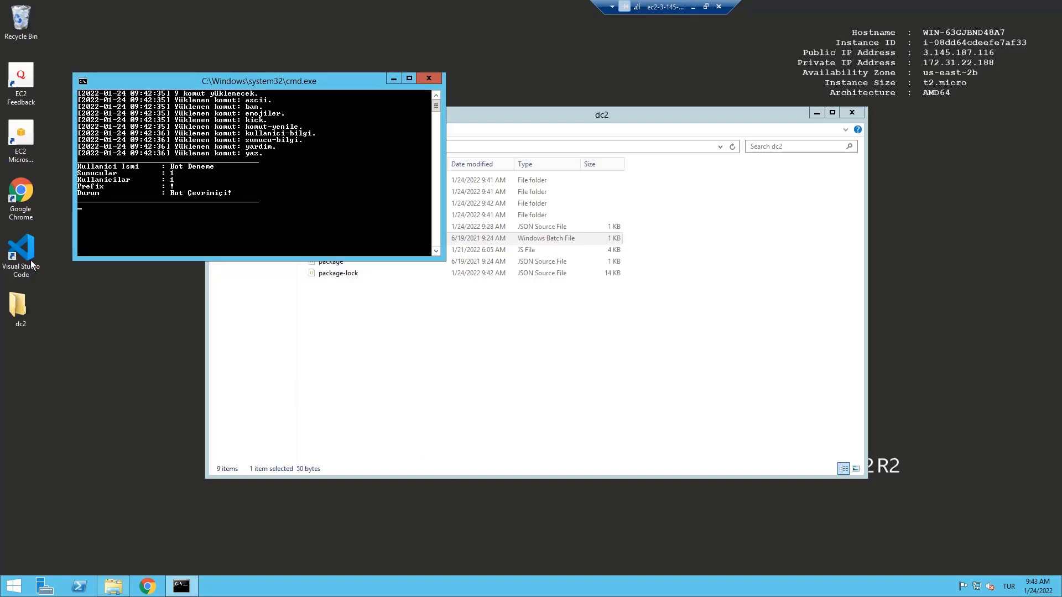
Open sunucu-bilgi from dc2's komutlar folder with Visual Studio Code as the default program for .js files and maximize the editor.
{"action": "left_click", "coordinate": [321, 343]}
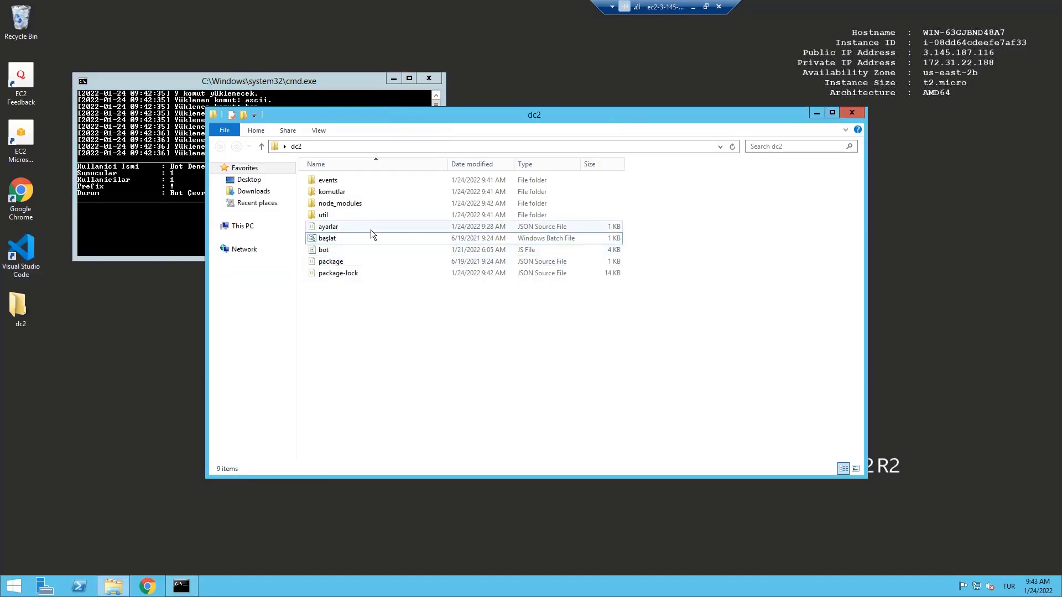
{"action": "double_click", "coordinate": [366, 192]}
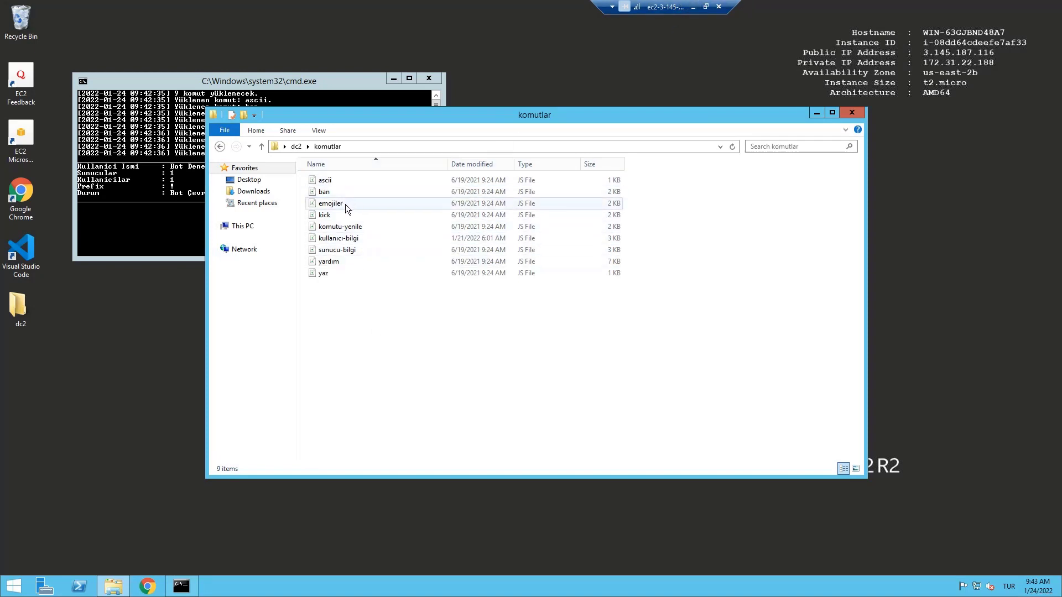
{"action": "right_click", "coordinate": [366, 254]}
{"action": "left_click", "coordinate": [369, 248]}
{"action": "right_click", "coordinate": [366, 249]}
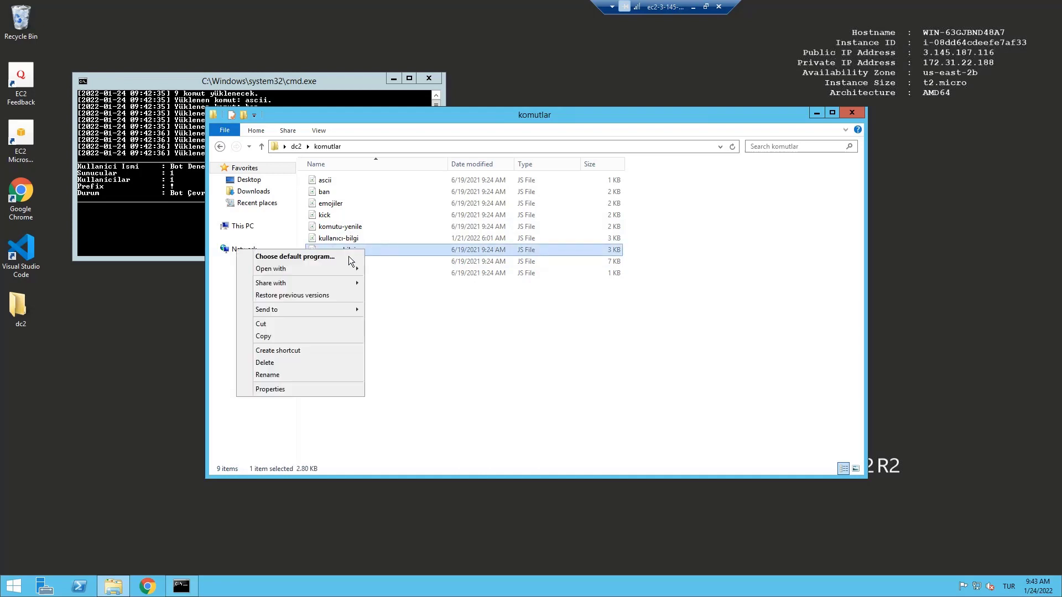
{"action": "left_click", "coordinate": [341, 258]}
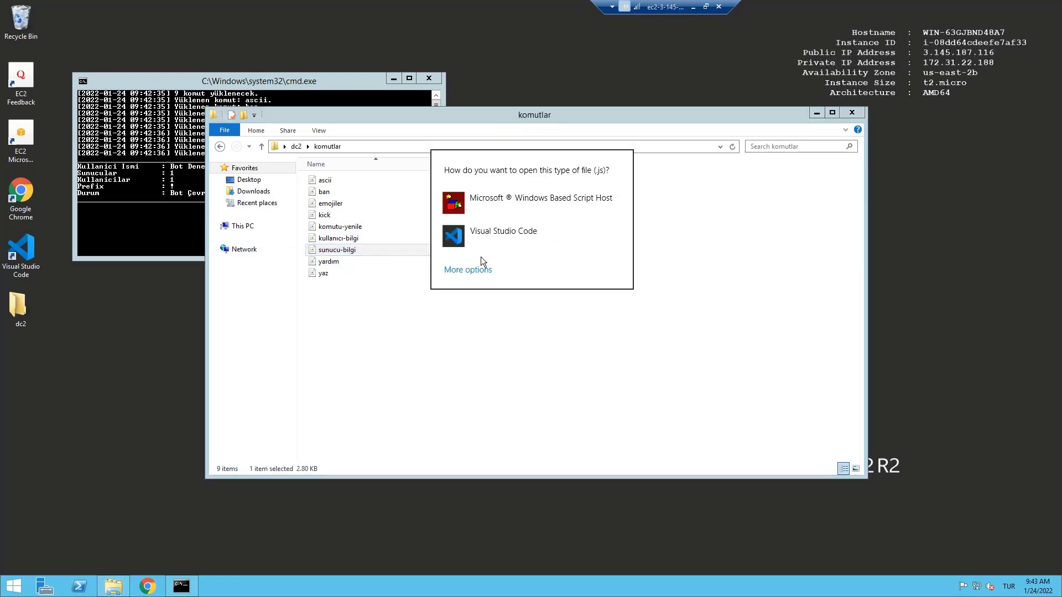
{"action": "left_click", "coordinate": [487, 240]}
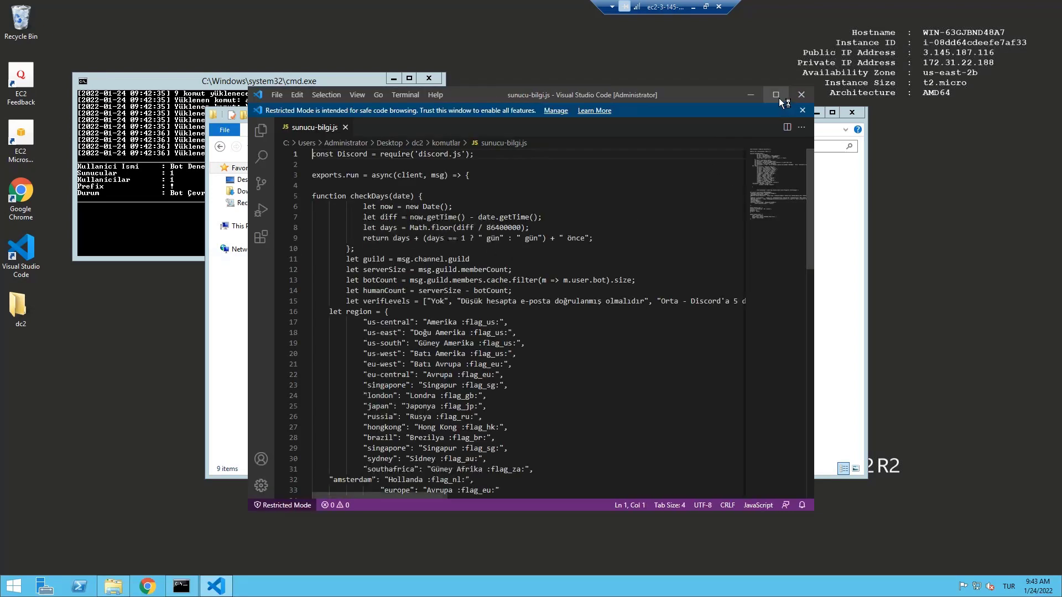
{"action": "left_click", "coordinate": [776, 95]}
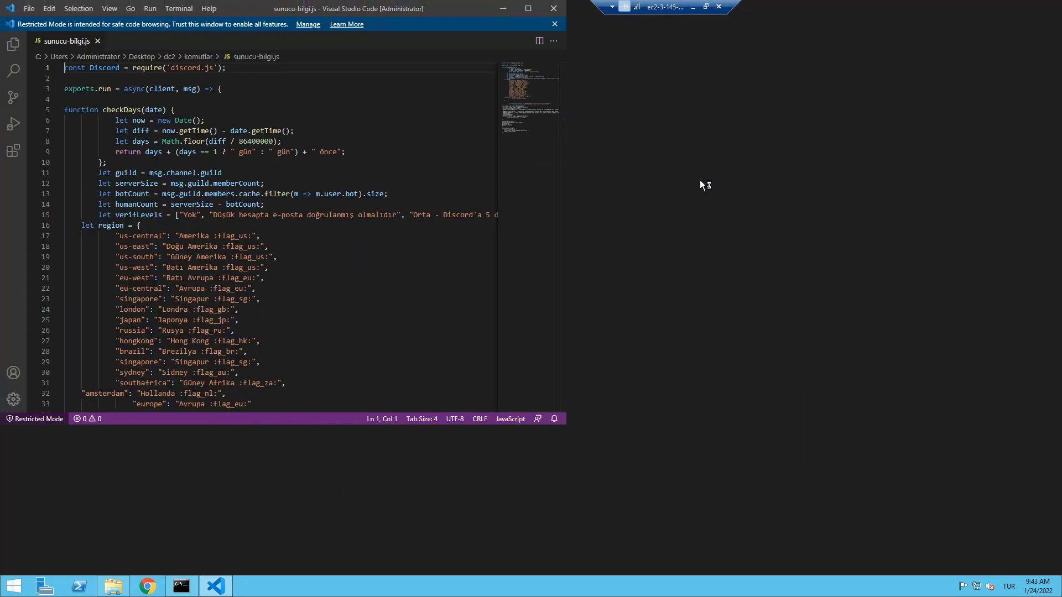
Look through sunucu-bilgi.js, check the Bulunduğu Bölge line of the bot's reply in Discord, and return to the remote session.
{"action": "scroll", "coordinate": [626, 247], "scroll_direction": "down", "scroll_amount": 1}
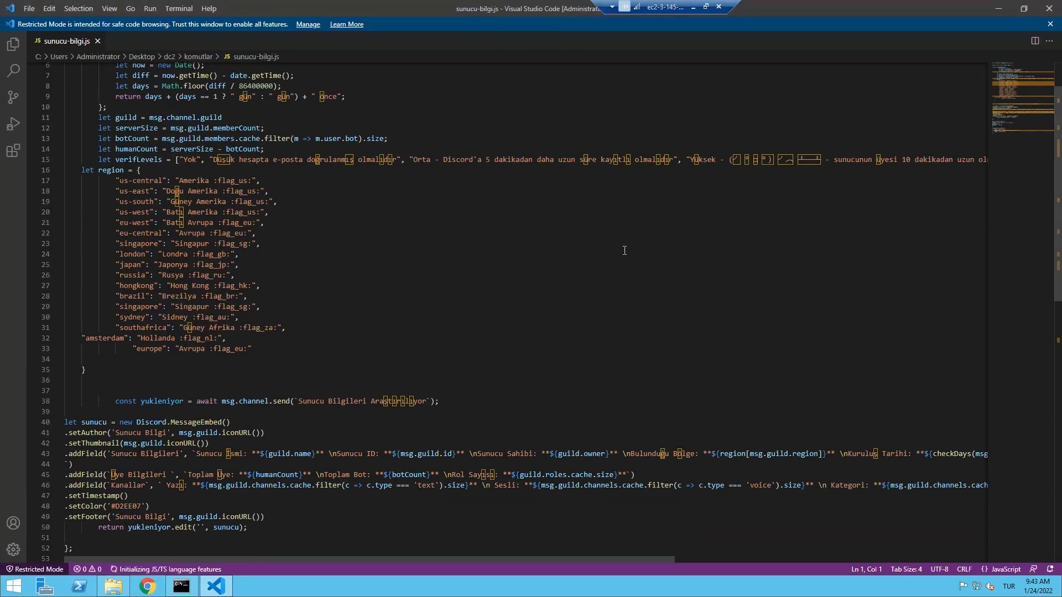
{"action": "scroll", "coordinate": [625, 251], "scroll_direction": "down", "scroll_amount": 2}
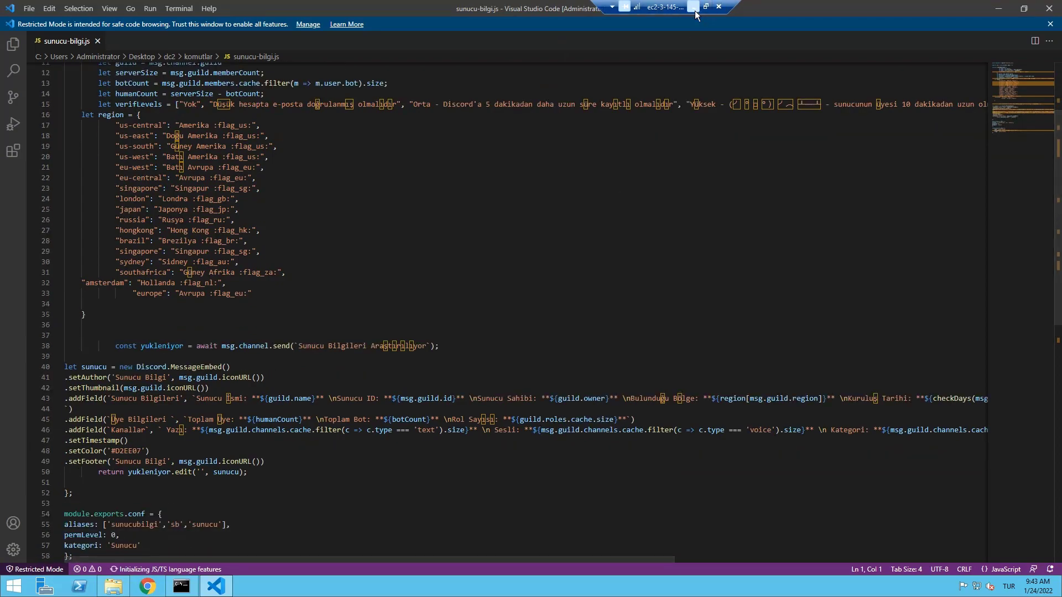
{"action": "left_click", "coordinate": [694, 7]}
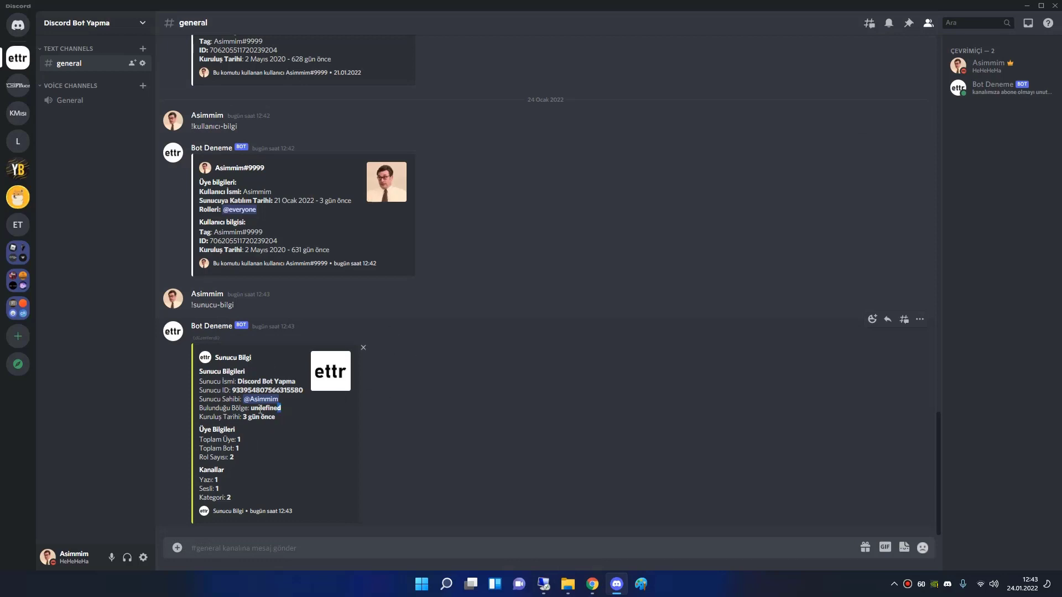
{"action": "left_click", "coordinate": [544, 584]}
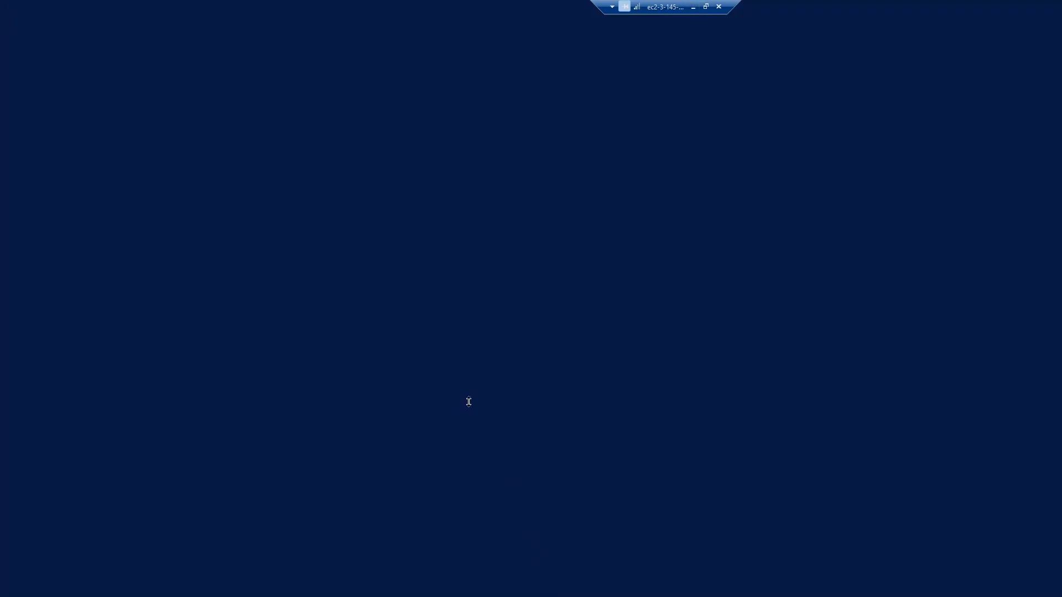
Delete the entire let region block from sunucu-bilgi.js and save the file.
{"action": "scroll", "coordinate": [353, 347], "scroll_direction": "up", "scroll_amount": 1}
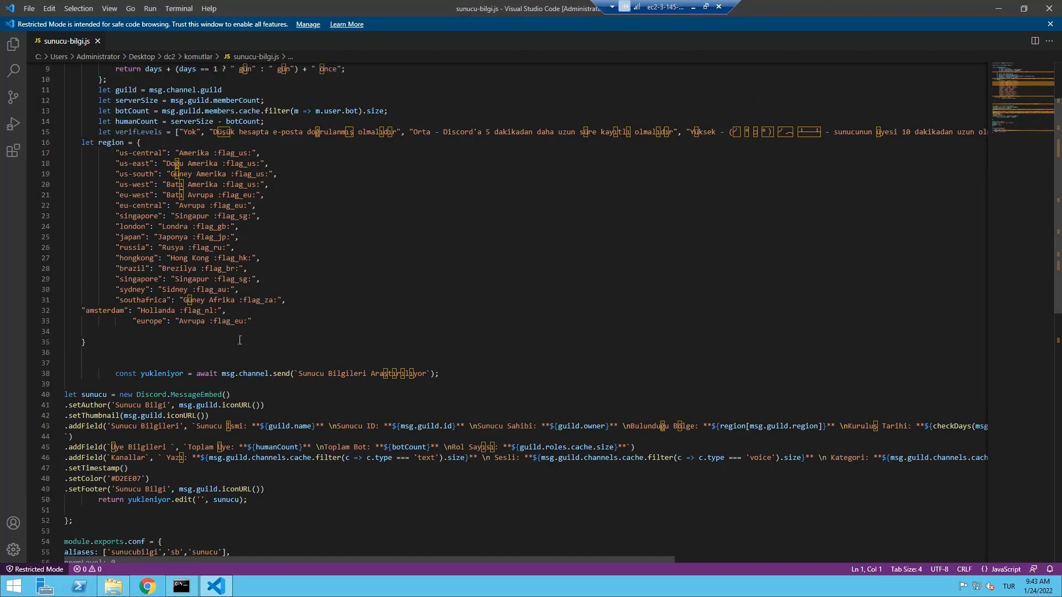
{"action": "scroll", "coordinate": [240, 341], "scroll_direction": "down", "scroll_amount": 1}
{"action": "scroll", "coordinate": [253, 340], "scroll_direction": "up", "scroll_amount": 1}
{"action": "left_click_drag", "start_coordinate": [106, 339], "coordinate": [64, 147]}
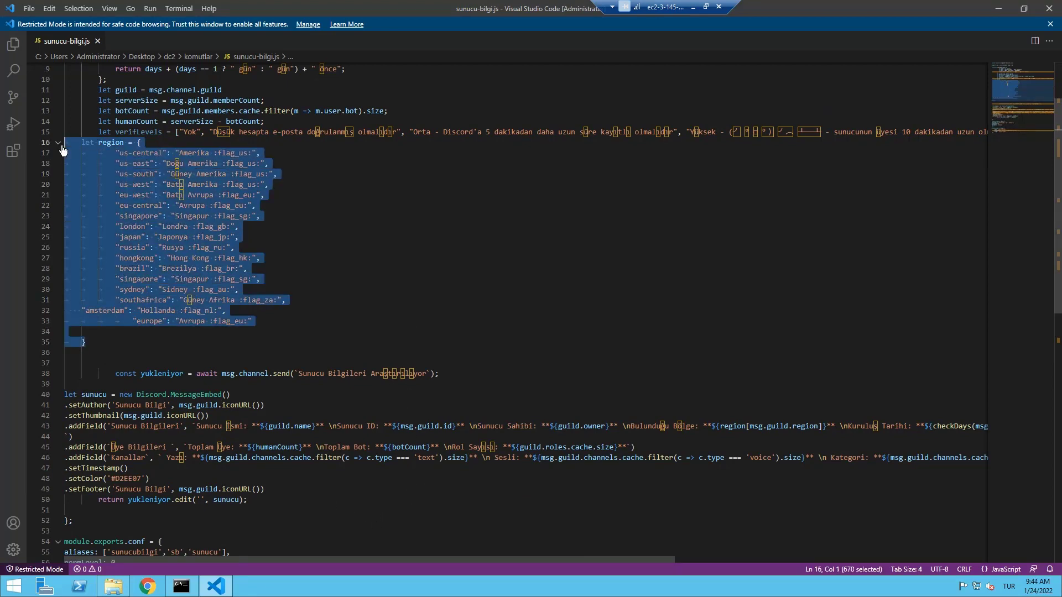
{"action": "key", "text": "BackSpace"}
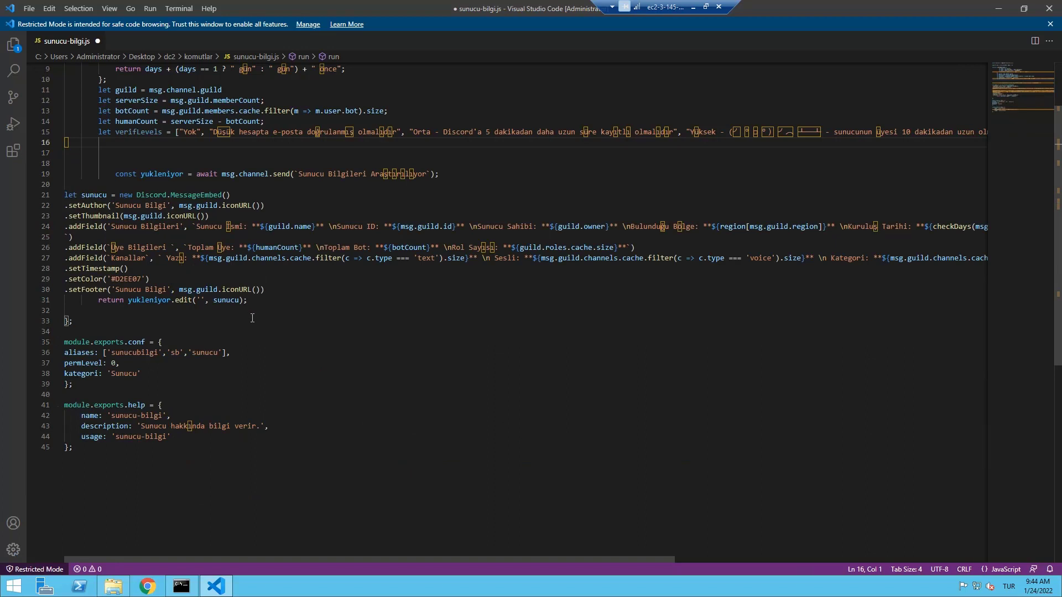
{"action": "key", "text": "ctrl+s"}
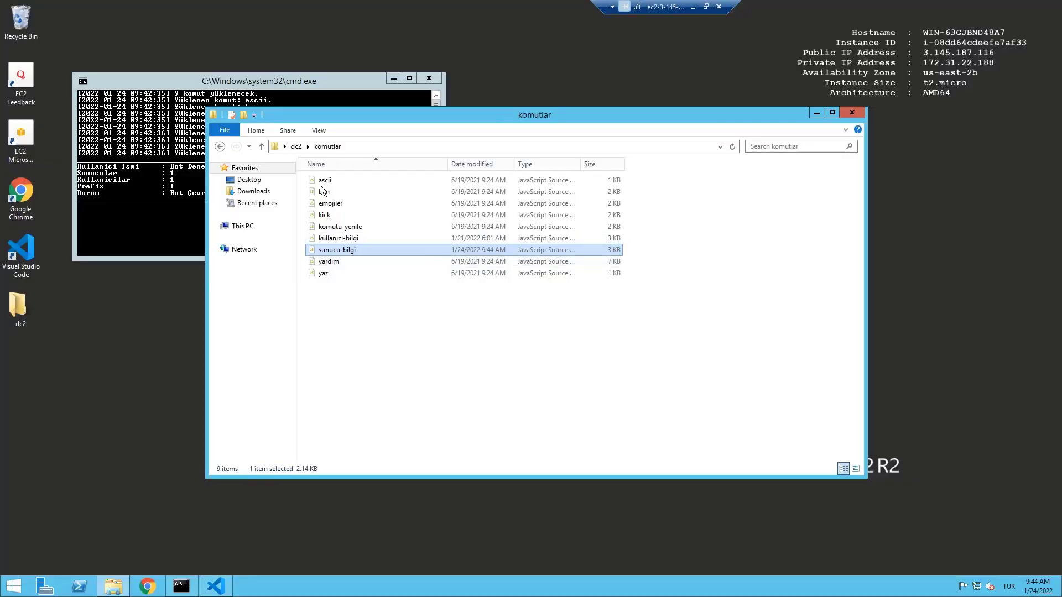
Terminate the running bot's batch job and restart the bot with the başlat batch file in dc2.
{"action": "key", "text": "alt+Tab"}
{"action": "key", "text": "ctrl+c"}
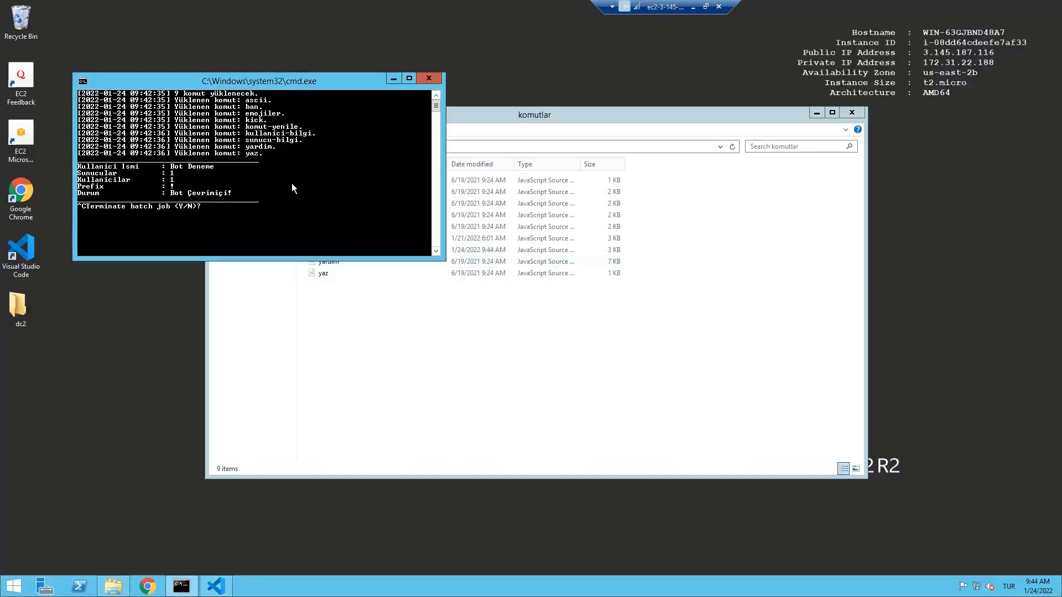
{"action": "type", "text": "y"}
{"action": "key", "text": "Return"}
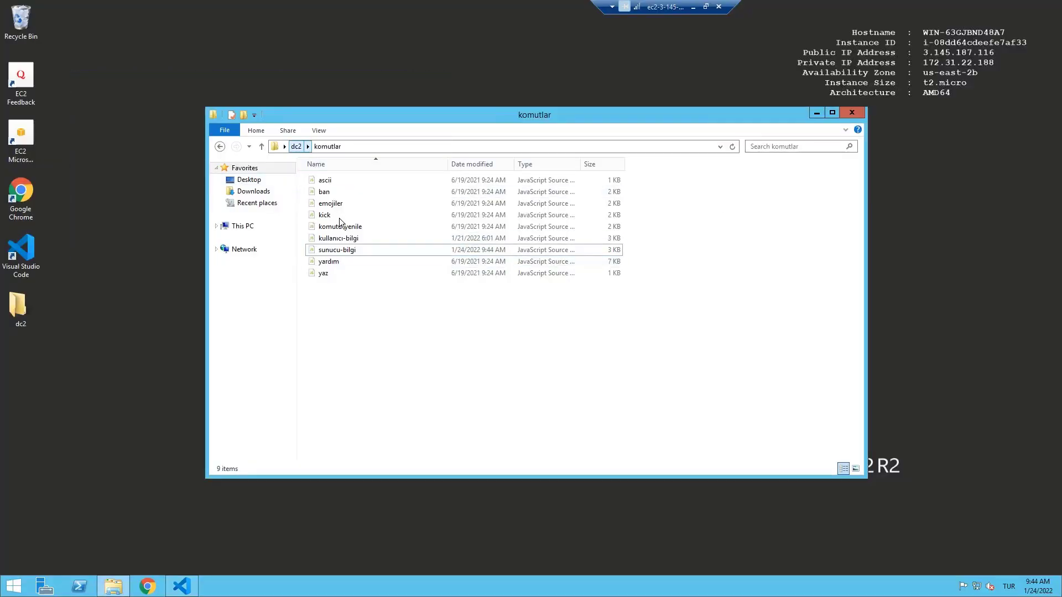
{"action": "left_click", "coordinate": [296, 146]}
{"action": "left_click", "coordinate": [340, 238]}
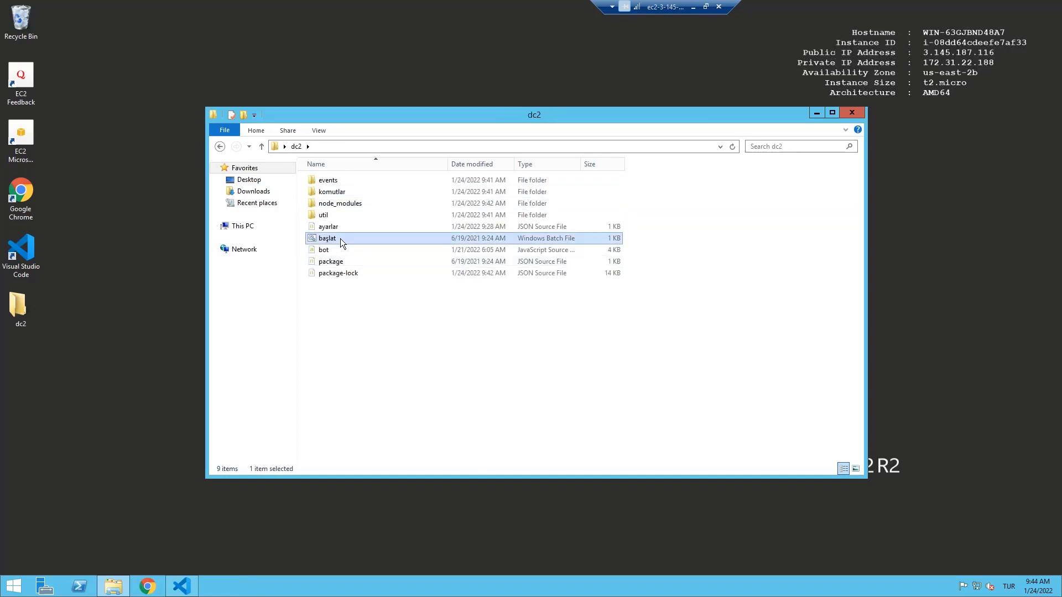
{"action": "double_click", "coordinate": [340, 238]}
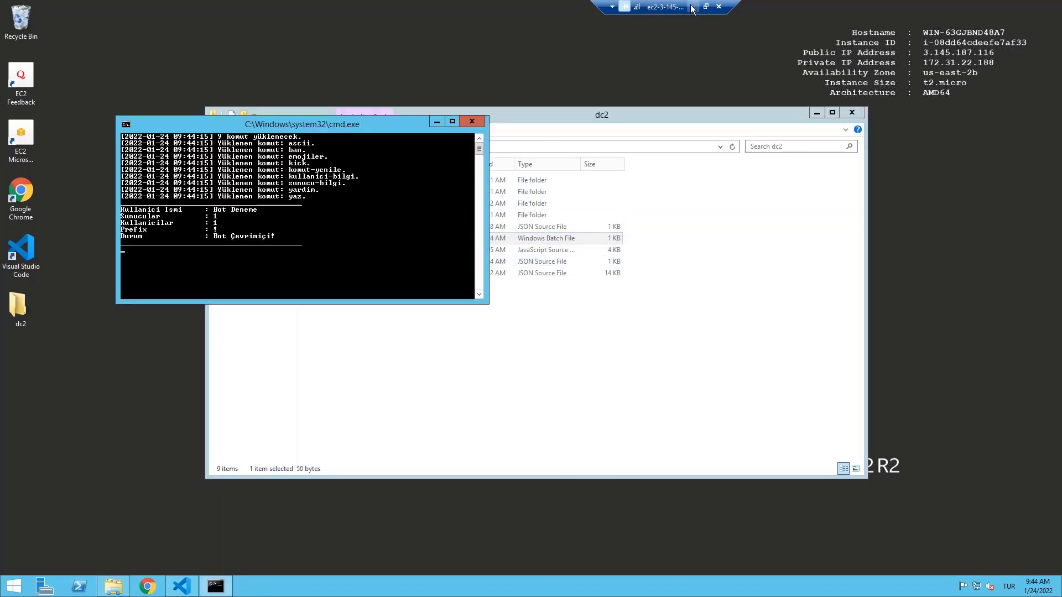
Switch to Discord and send the !sunucu-bilgi command in the general channel to test the edited command.
{"action": "left_click", "coordinate": [692, 7]}
{"action": "type", "text": "!su"}
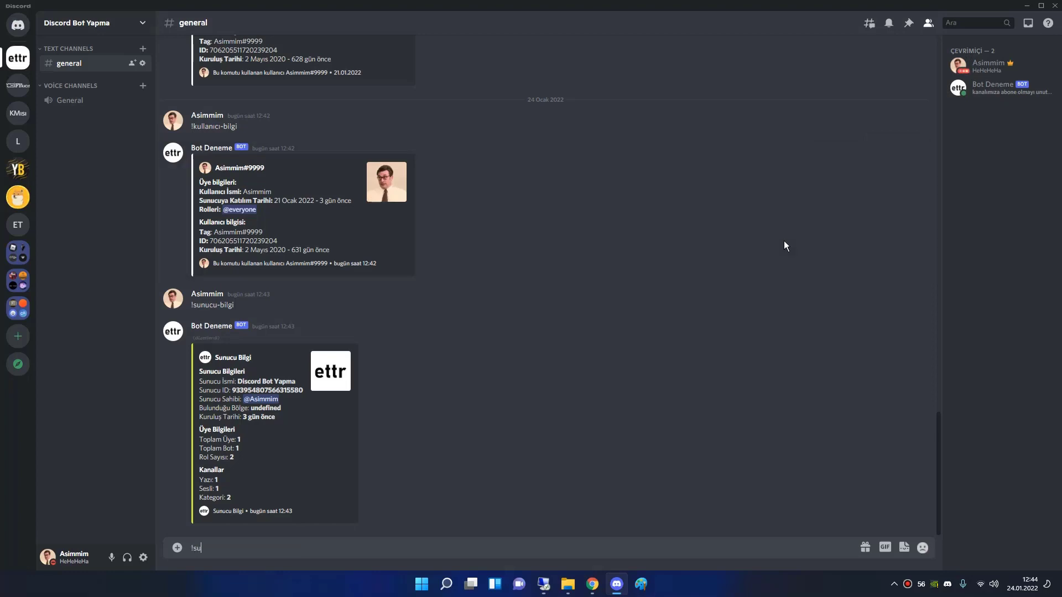
{"action": "type", "text": "nucu-bilgi"}
{"action": "key", "text": "Return"}
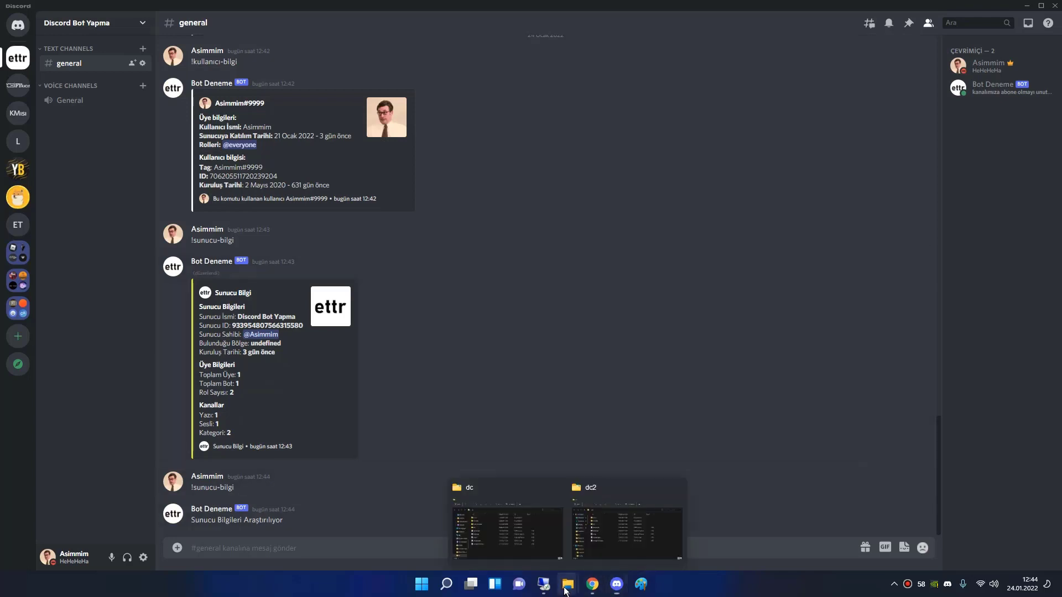
Examine the bot's console output in the remote session and compare it with the bot's reply in Discord.
{"action": "left_click", "coordinate": [543, 584]}
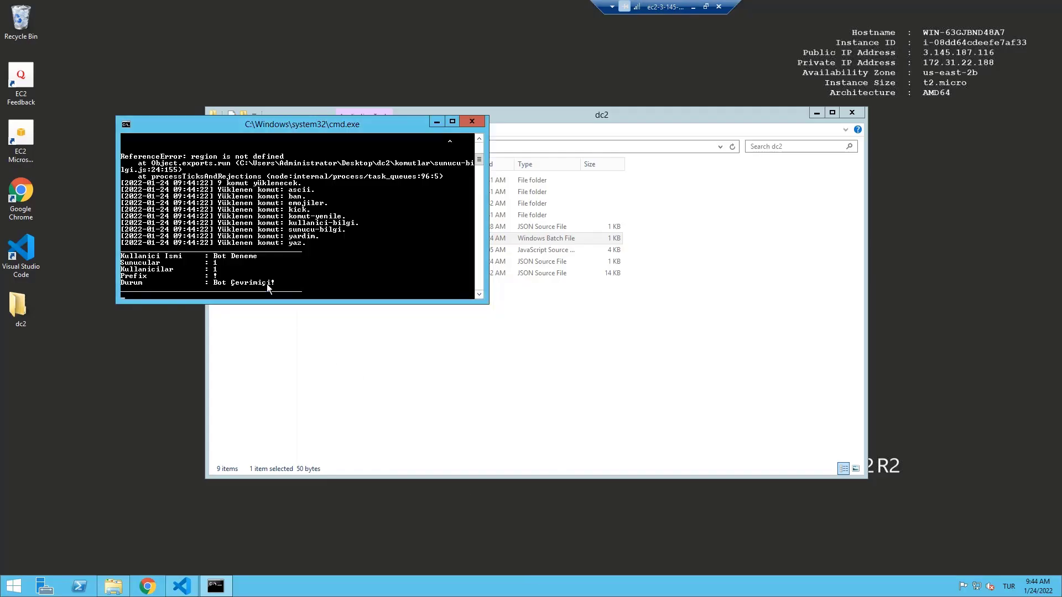
{"action": "scroll", "coordinate": [281, 254], "scroll_direction": "down", "scroll_amount": 2}
{"action": "scroll", "coordinate": [398, 193], "scroll_direction": "up", "scroll_amount": 1}
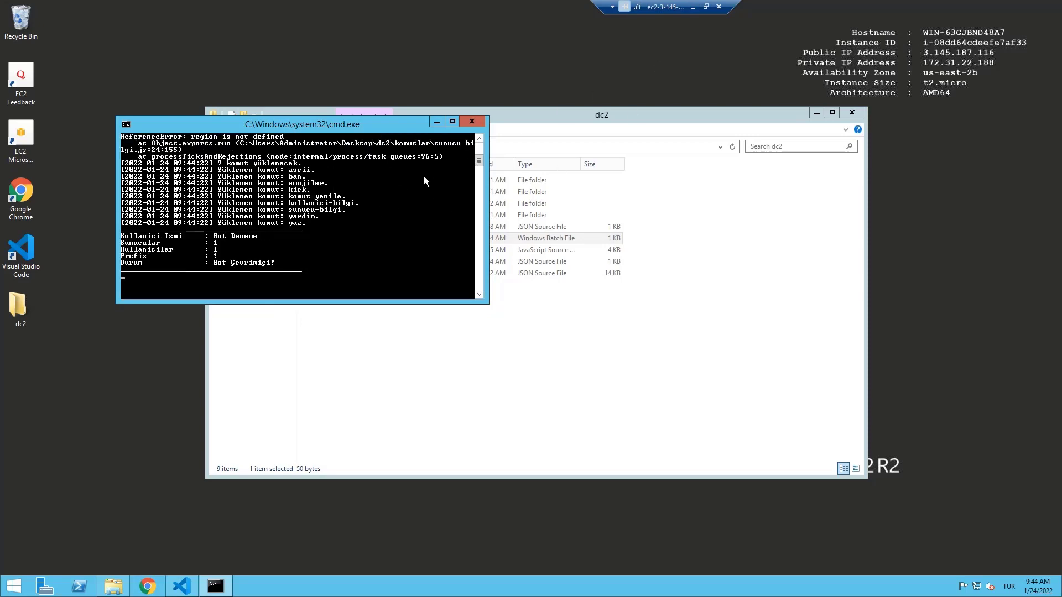
{"action": "scroll", "coordinate": [373, 220], "scroll_direction": "up", "scroll_amount": 5}
{"action": "scroll", "coordinate": [468, 180], "scroll_direction": "down", "scroll_amount": 2}
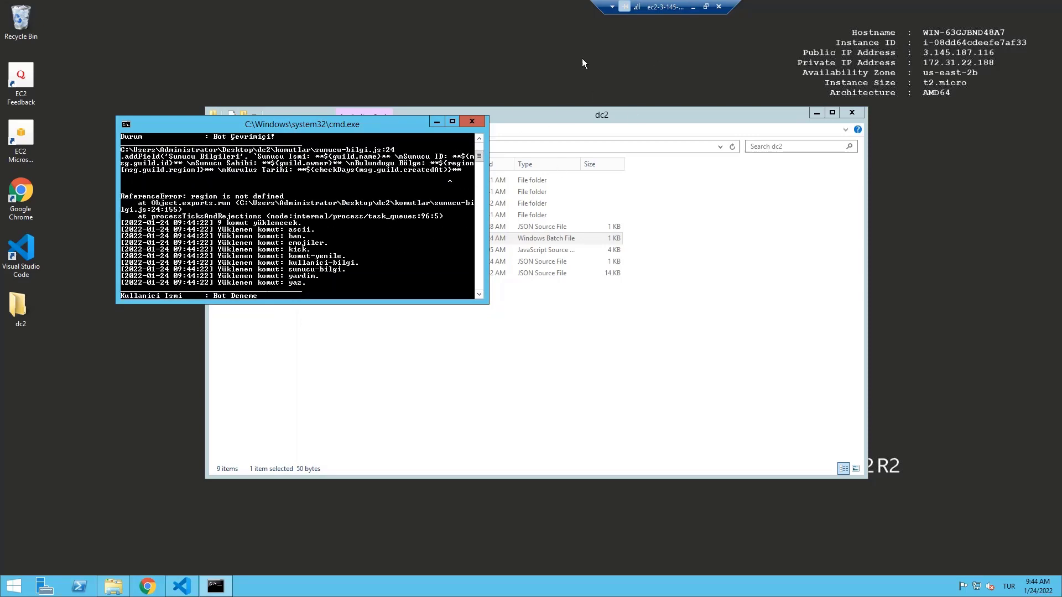
{"action": "scroll", "coordinate": [468, 176], "scroll_direction": "down", "scroll_amount": 3}
{"action": "left_click", "coordinate": [693, 6]}
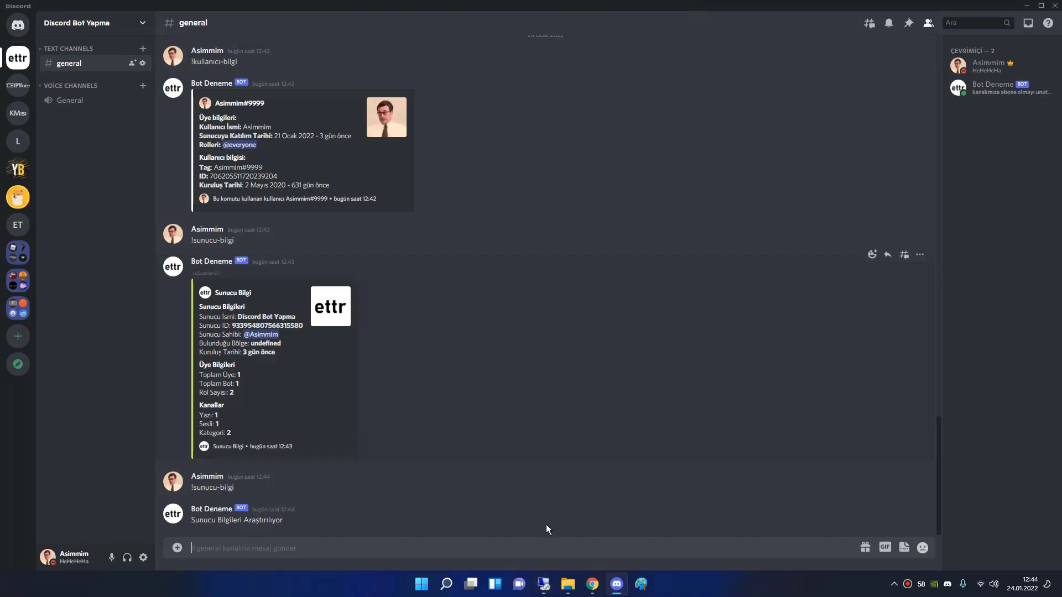
{"action": "left_click", "coordinate": [544, 584]}
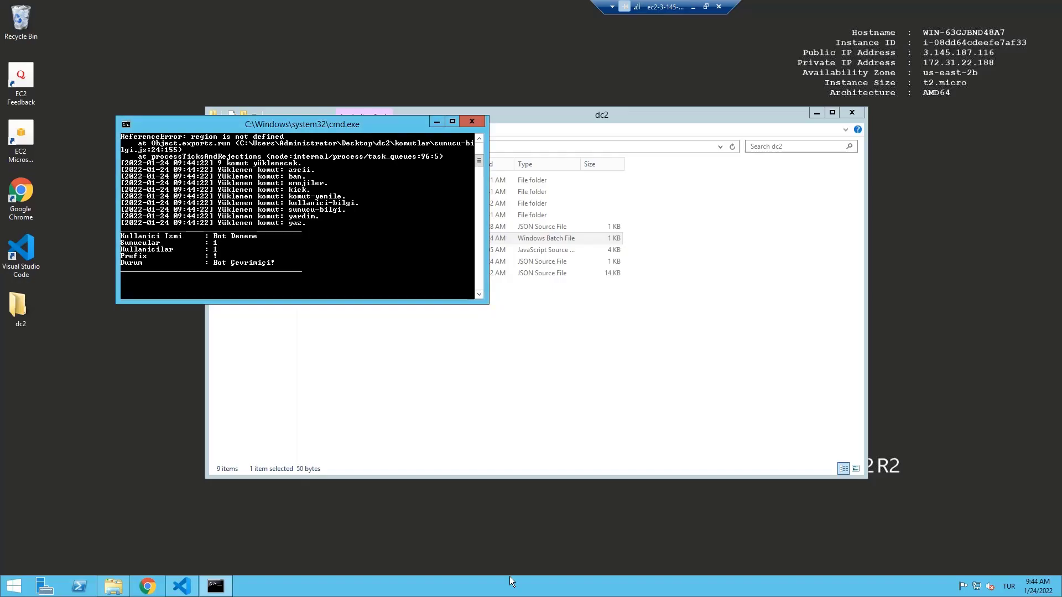
Remove the Bulunduğu Bölge label and its region expression from the Sunucu Bilgileri field in sunucu-bilgi.js and save the file.
{"action": "left_click", "coordinate": [190, 586]}
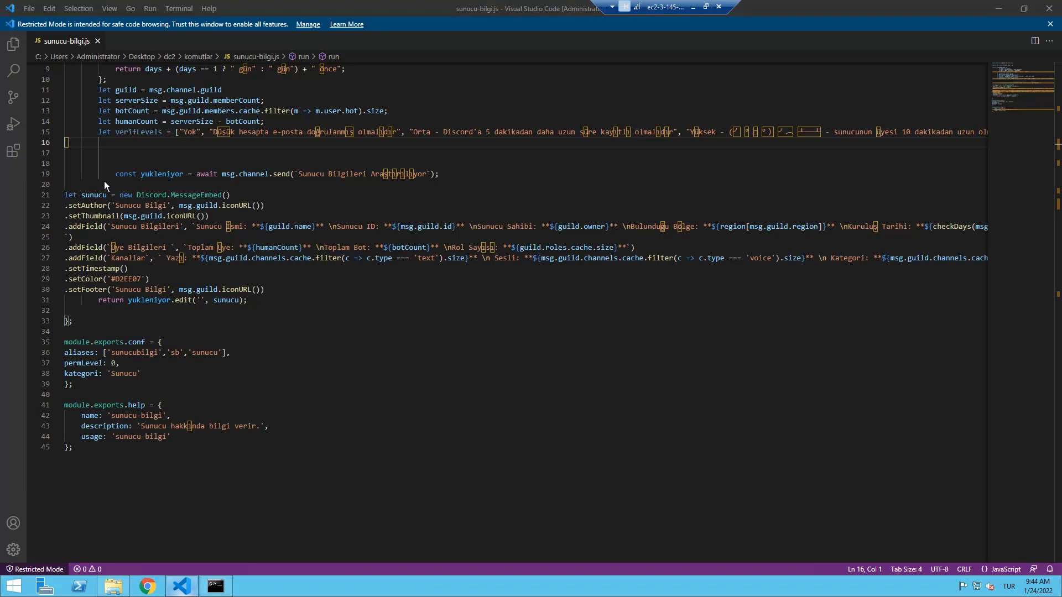
{"action": "scroll", "coordinate": [108, 193], "scroll_direction": "up", "scroll_amount": 2}
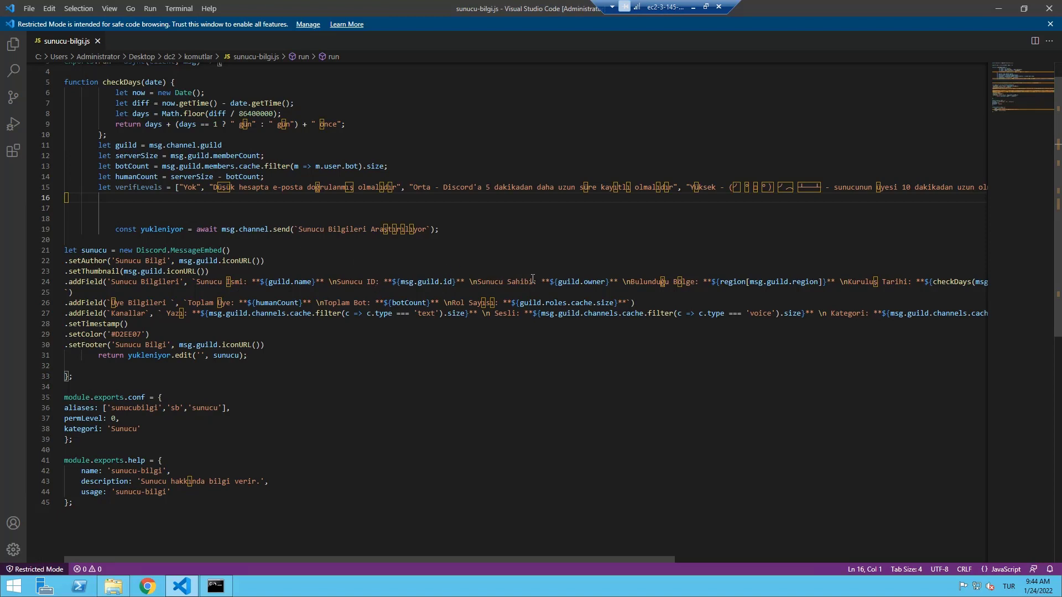
{"action": "left_click", "coordinate": [837, 281]}
{"action": "key", "text": "BackSpace"}
{"action": "key", "text": "BackSpace"}
{"action": "key", "text": "BackSpace"}
{"action": "key", "text": "BackSpace"}
{"action": "key", "text": "BackSpace"}
{"action": "key", "text": "BackSpace"}
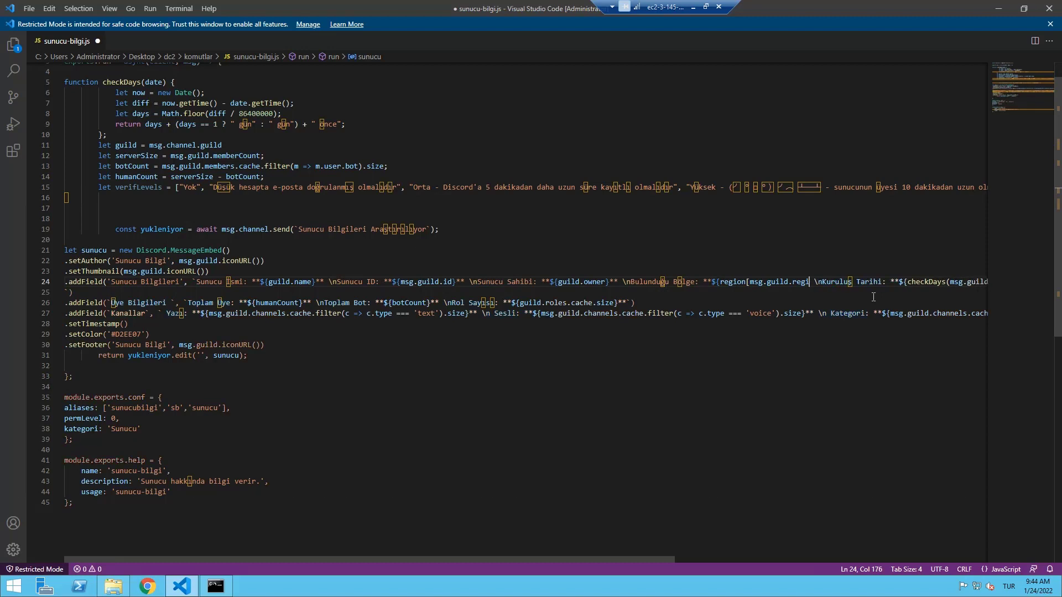
{"action": "key", "text": "BackSpace"}
{"action": "key", "text": "BackSpace"}
{"action": "key", "text": "BackSpace"}
{"action": "key", "text": "BackSpace"}
{"action": "key", "text": "BackSpace"}
{"action": "key", "text": "BackSpace"}
{"action": "key", "text": "BackSpace"}
{"action": "key", "text": "BackSpace"}
{"action": "key", "text": "BackSpace"}
{"action": "key", "text": "BackSpace"}
{"action": "key", "text": "BackSpace"}
{"action": "key", "text": "BackSpace"}
{"action": "key", "text": "BackSpace"}
{"action": "key", "text": "BackSpace"}
{"action": "key", "text": "BackSpace"}
{"action": "key", "text": "BackSpace"}
{"action": "key", "text": "BackSpace"}
{"action": "key", "text": "BackSpace"}
{"action": "key", "text": "BackSpace"}
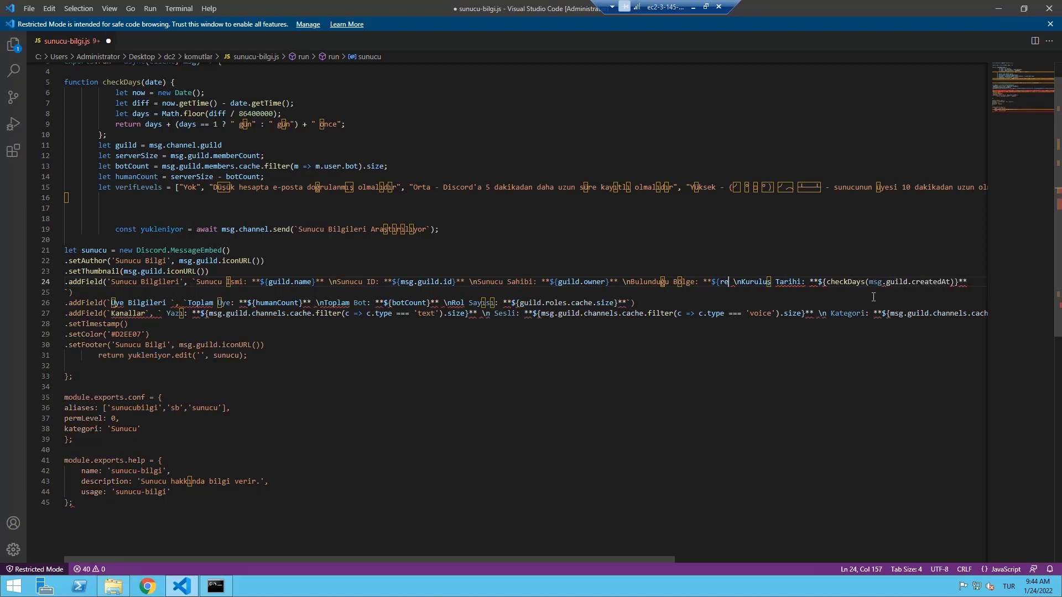
{"action": "key", "text": "BackSpace"}
{"action": "key", "text": "BackSpace"}
{"action": "key", "text": "BackSpace"}
{"action": "key", "text": "BackSpace"}
{"action": "key", "text": "BackSpace"}
{"action": "key", "text": "BackSpace"}
{"action": "key", "text": "BackSpace"}
{"action": "key", "text": "BackSpace"}
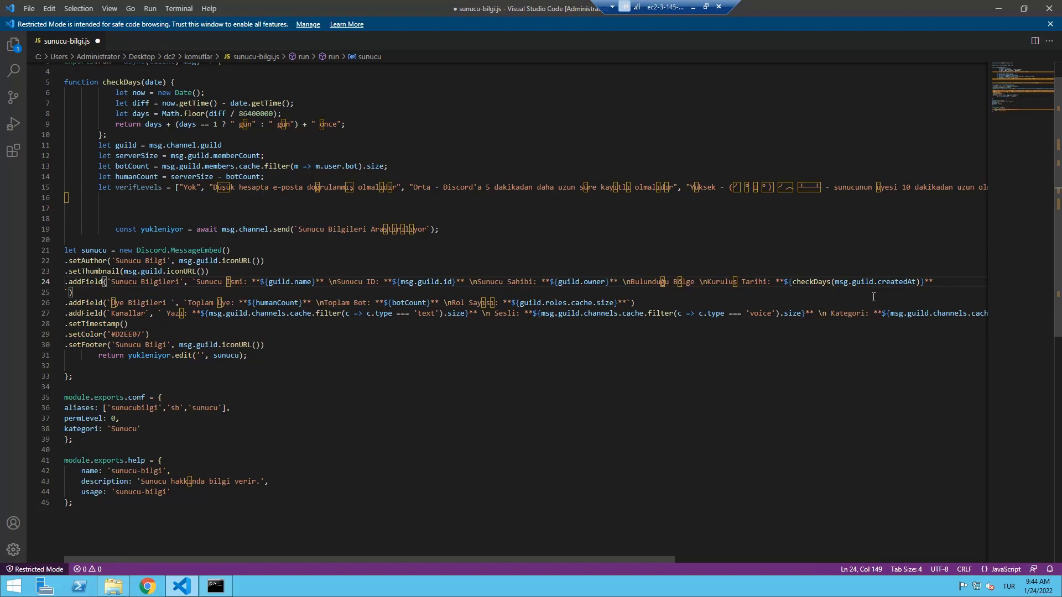
{"action": "key", "text": "BackSpace"}
{"action": "key", "text": "BackSpace"}
{"action": "key", "text": "BackSpace"}
{"action": "key", "text": "BackSpace"}
{"action": "key", "text": "BackSpace"}
{"action": "key", "text": "BackSpace"}
{"action": "key", "text": "BackSpace"}
{"action": "key", "text": "BackSpace"}
{"action": "key", "text": "BackSpace"}
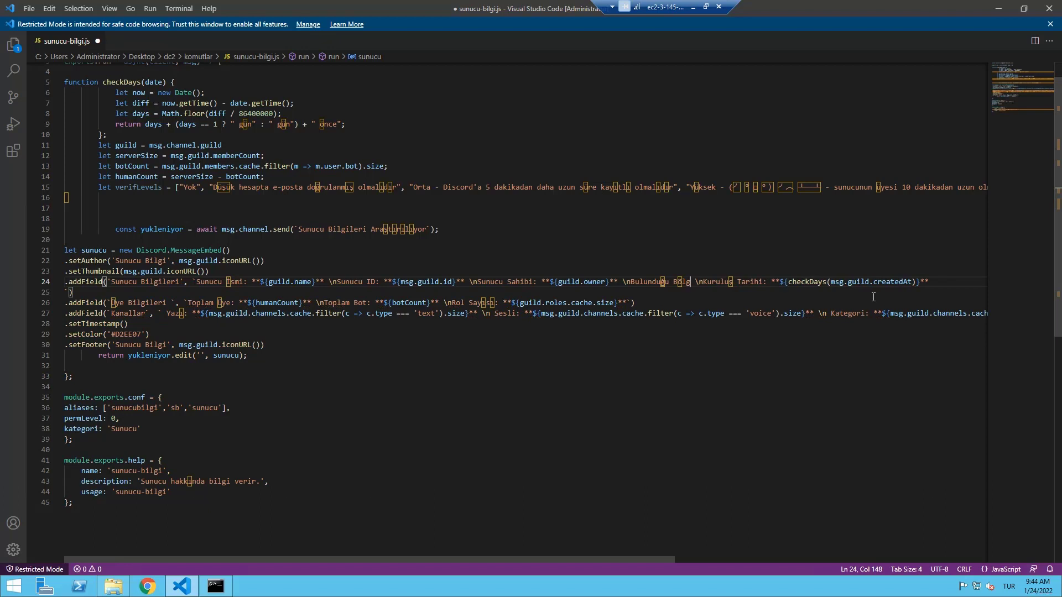
{"action": "key", "text": "BackSpace"}
{"action": "key", "text": "BackSpace"}
{"action": "key", "text": "BackSpace"}
{"action": "key", "text": "BackSpace"}
{"action": "key", "text": "BackSpace"}
{"action": "key", "text": "BackSpace"}
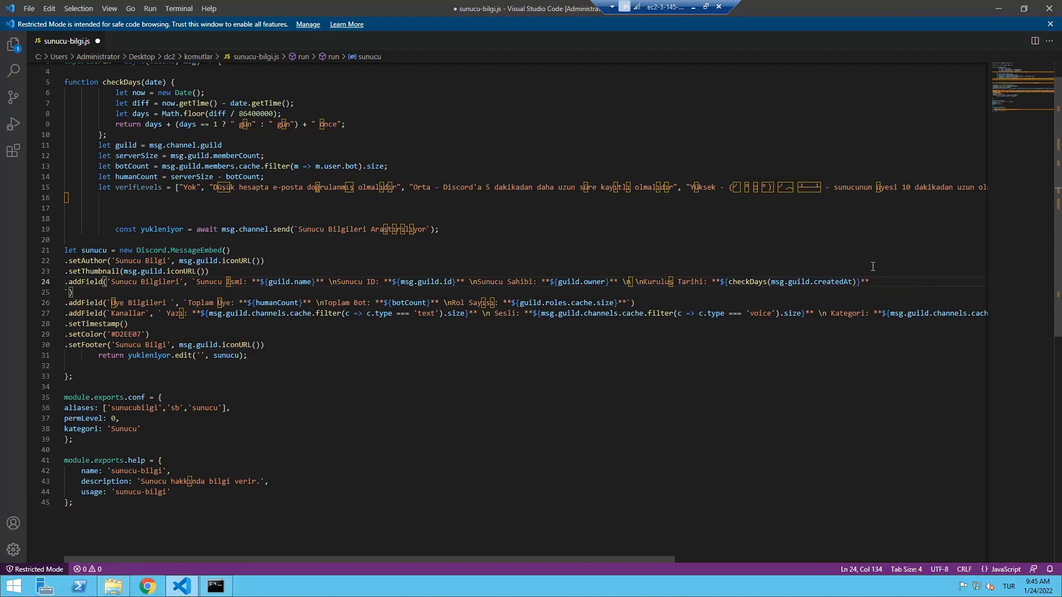
{"action": "key", "text": "ctrl+s"}
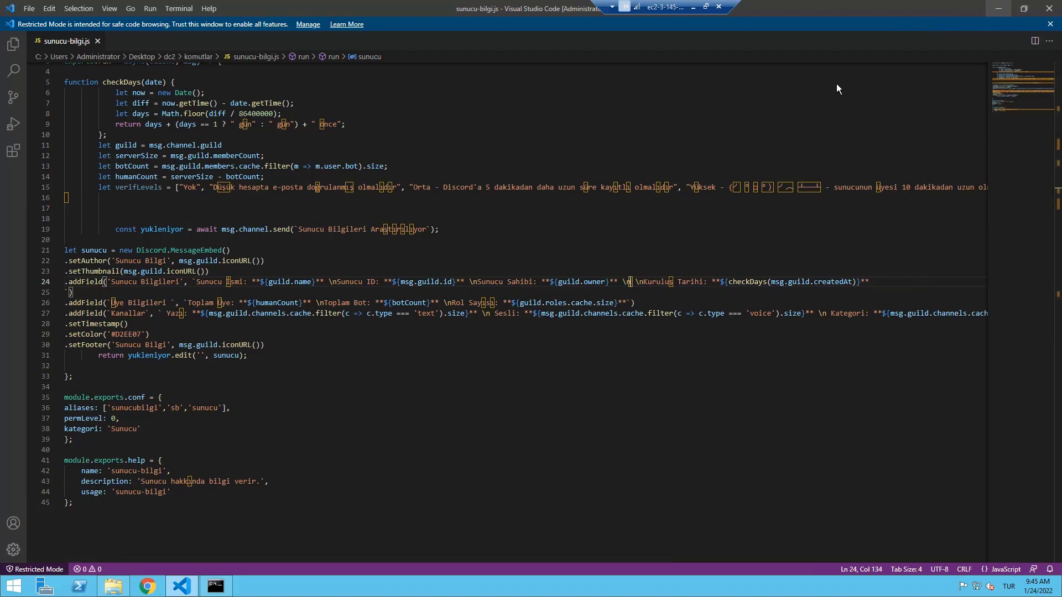
Minimize the code editor, close the bot's console window, and start the bot again with the başlat batch file.
{"action": "left_click", "coordinate": [999, 8]}
{"action": "left_click", "coordinate": [473, 117]}
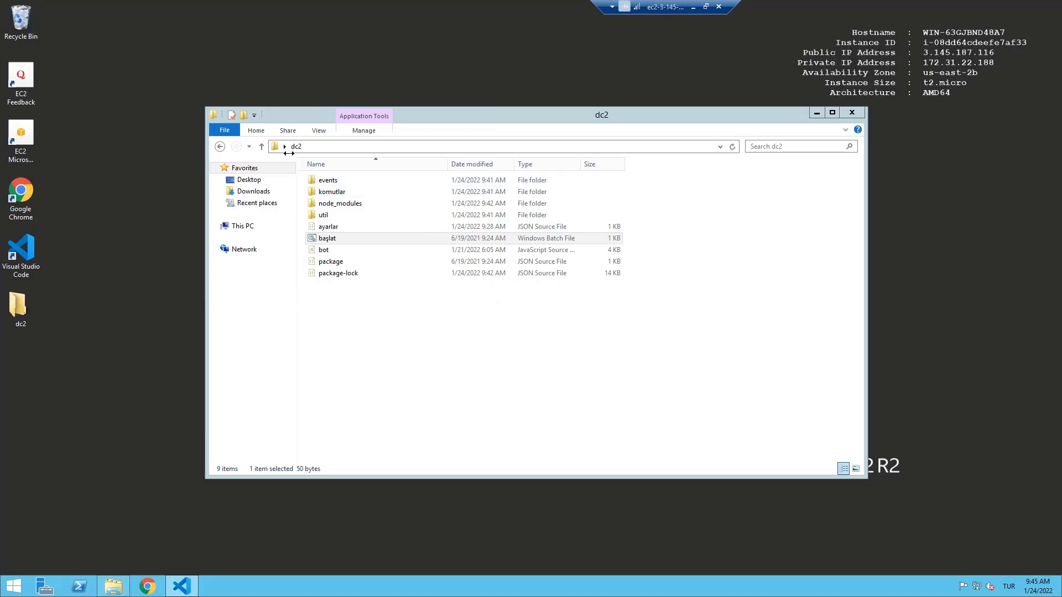
{"action": "double_click", "coordinate": [338, 239]}
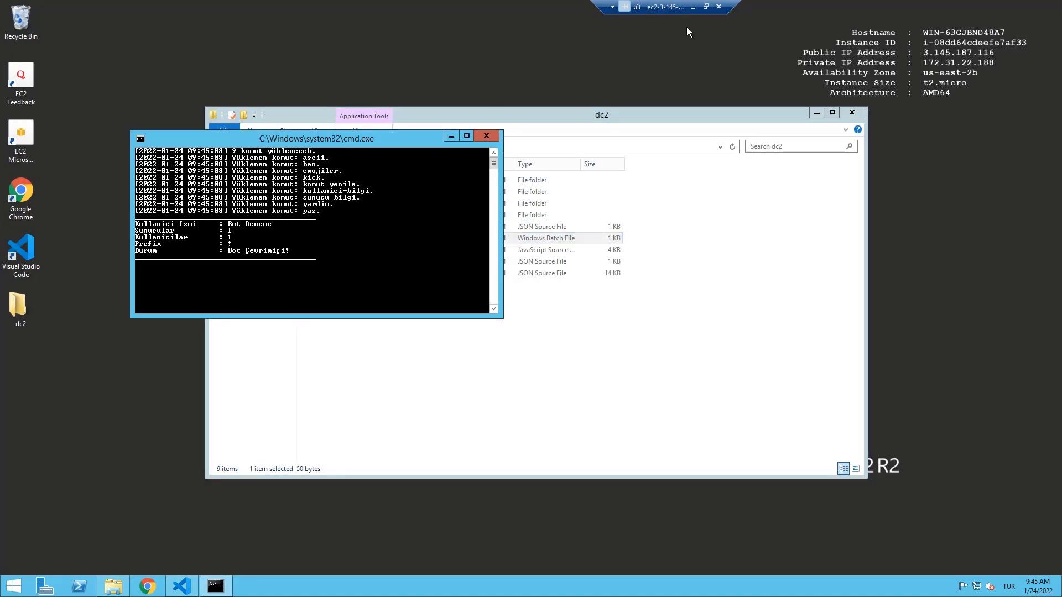
Switch to Discord and send !sunucu-bilgi in the general channel to check the reply with the region line removed.
{"action": "left_click", "coordinate": [693, 7]}
{"action": "type", "text": "!"}
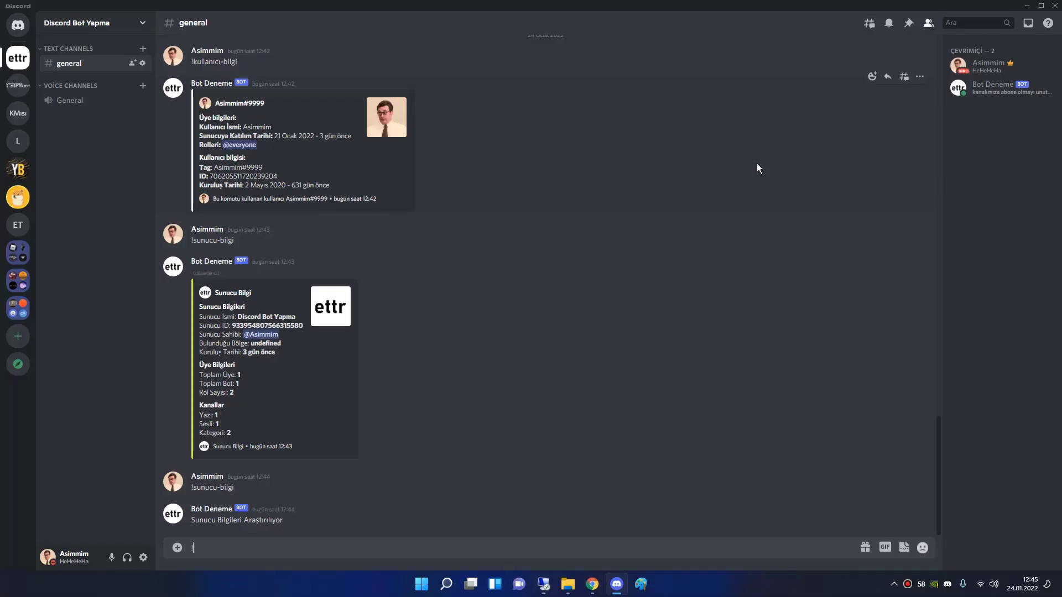
{"action": "type", "text": "sunucu-bilgi"}
{"action": "key", "text": "Return"}
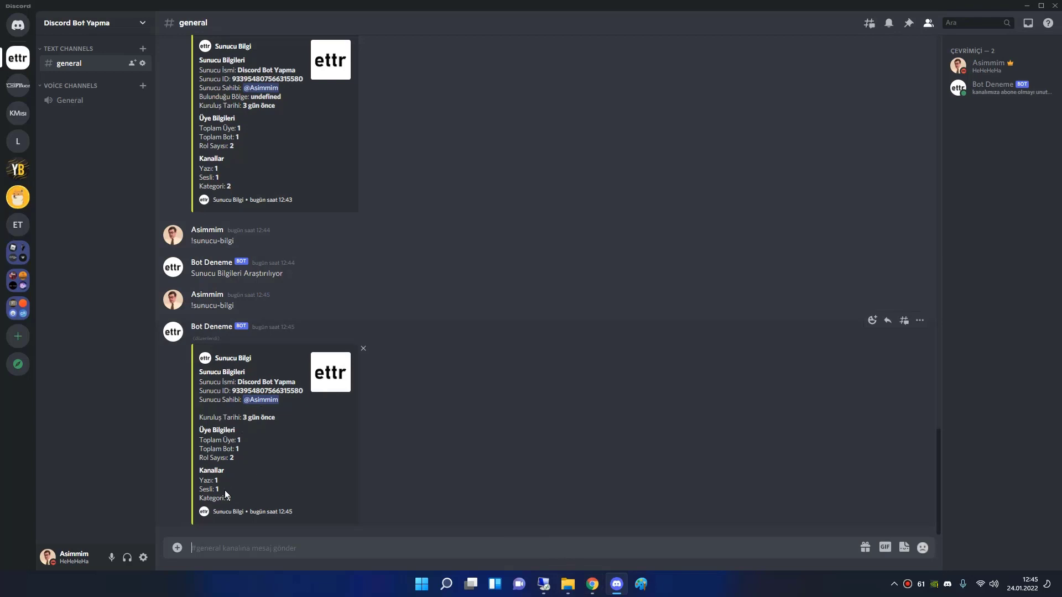
{"action": "left_click", "coordinate": [73, 86]}
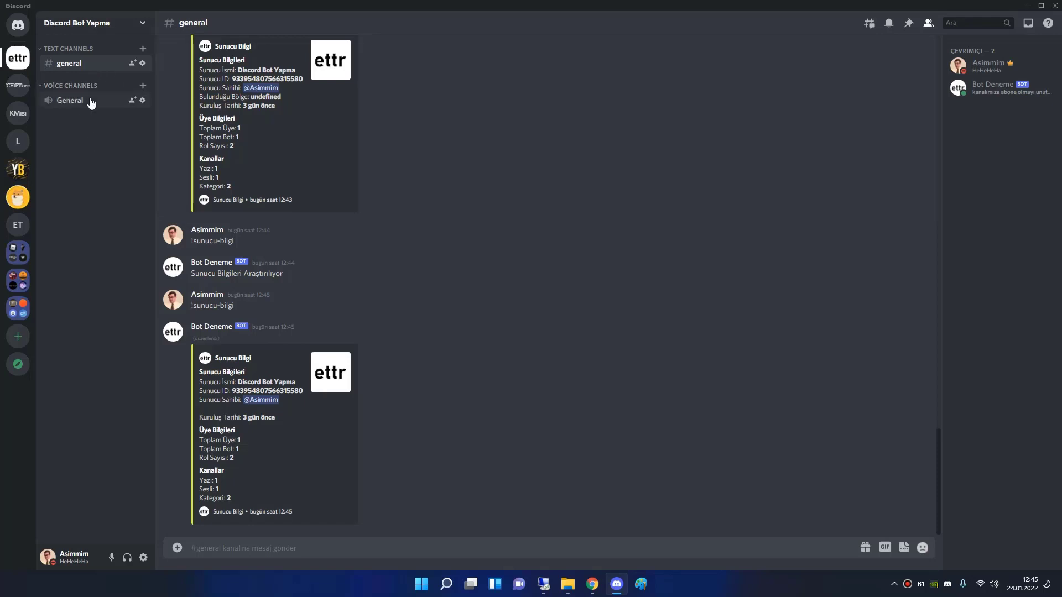
Examine the restarted bot's console window in the remote session and return to the general channel in Discord.
{"action": "left_click", "coordinate": [543, 583]}
{"action": "left_click", "coordinate": [564, 416]}
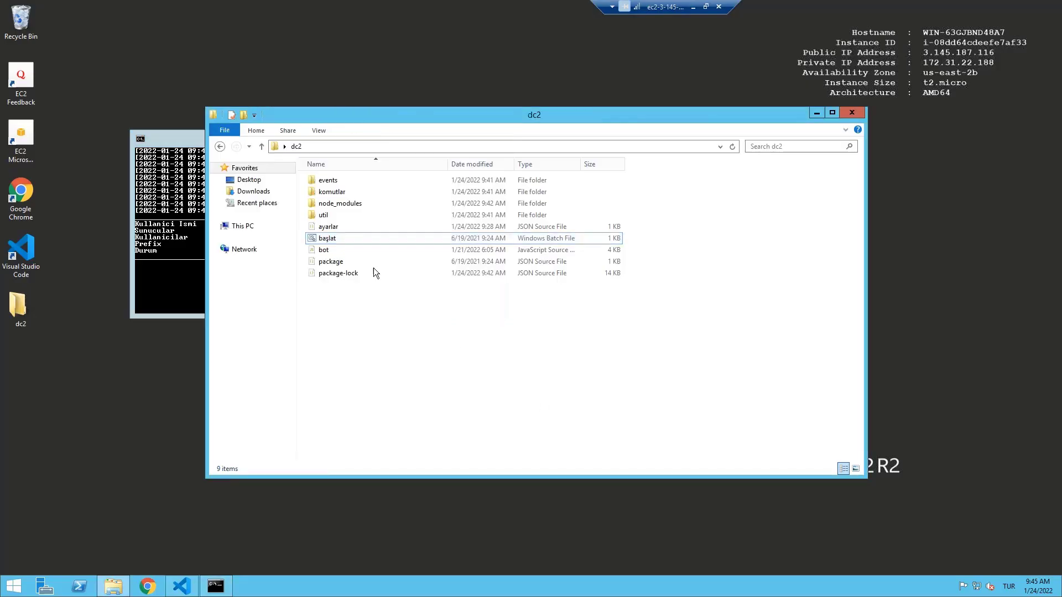
{"action": "left_click", "coordinate": [177, 188]}
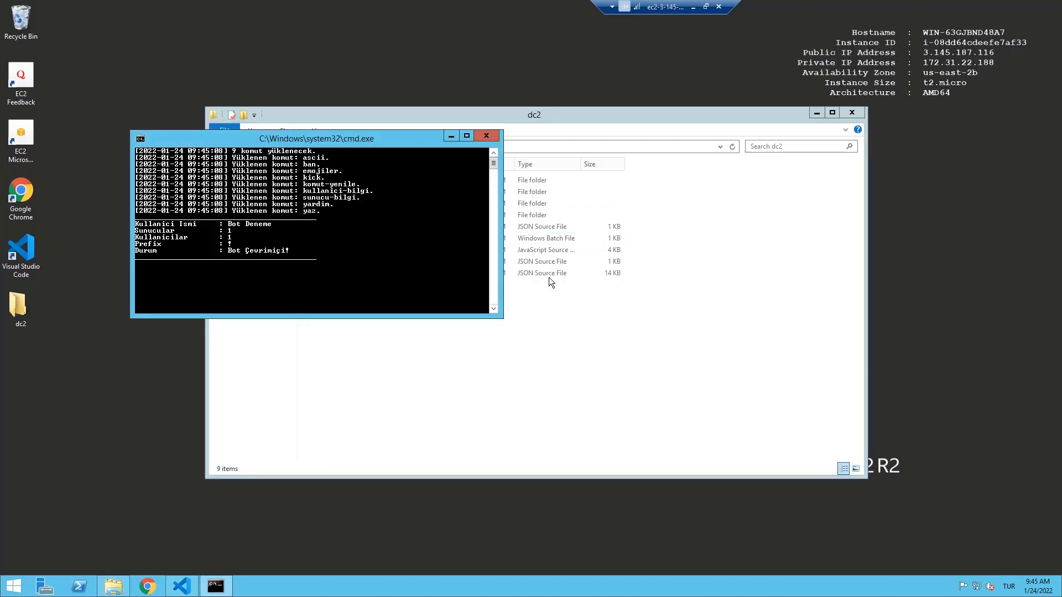
{"action": "left_click", "coordinate": [548, 299]}
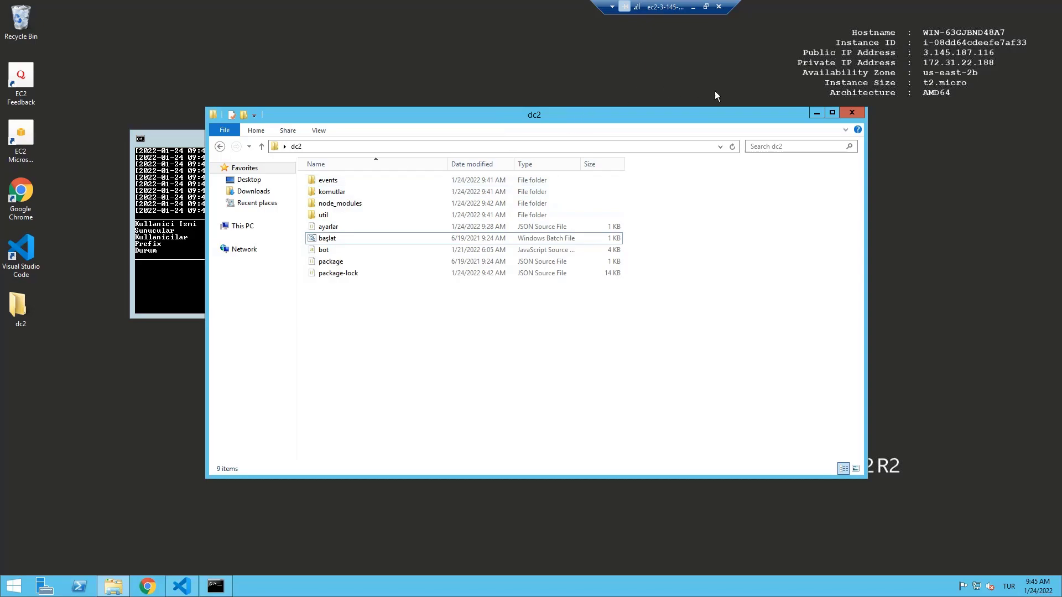
{"action": "left_click", "coordinate": [701, 7]}
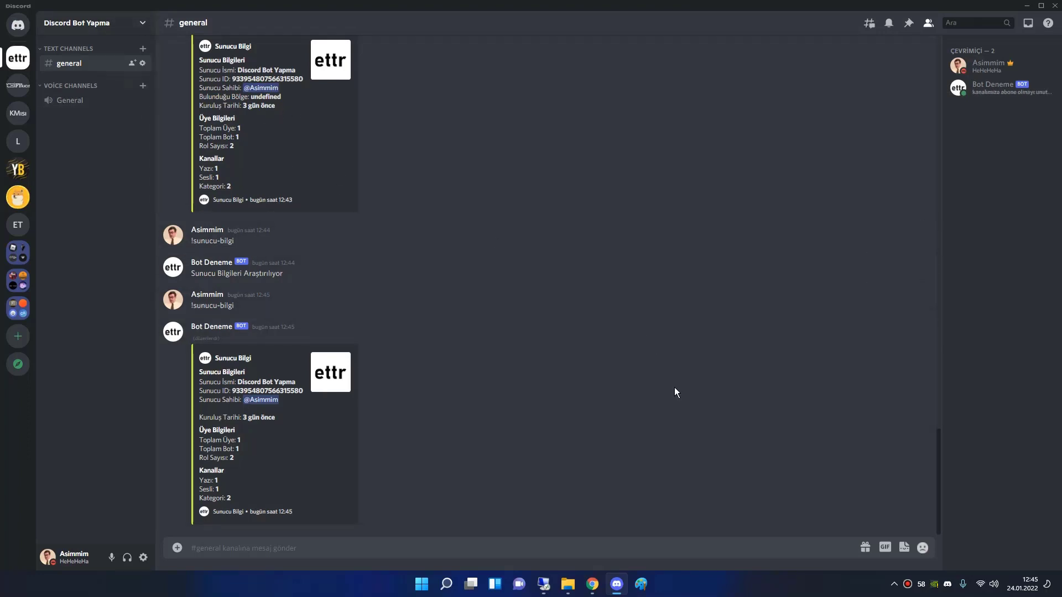
{"action": "left_click", "coordinate": [544, 584]}
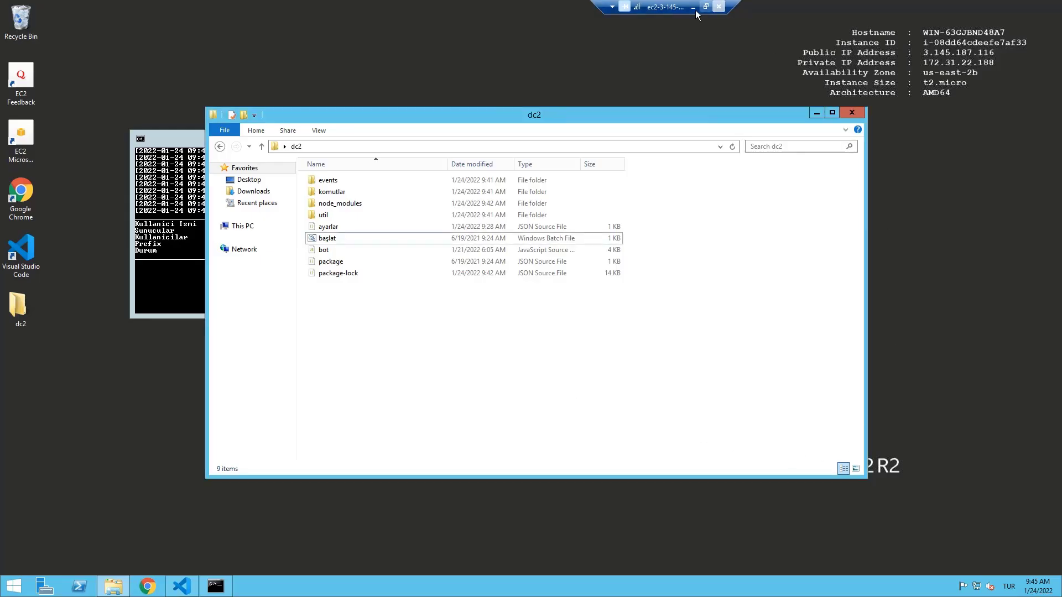
{"action": "left_click", "coordinate": [693, 7]}
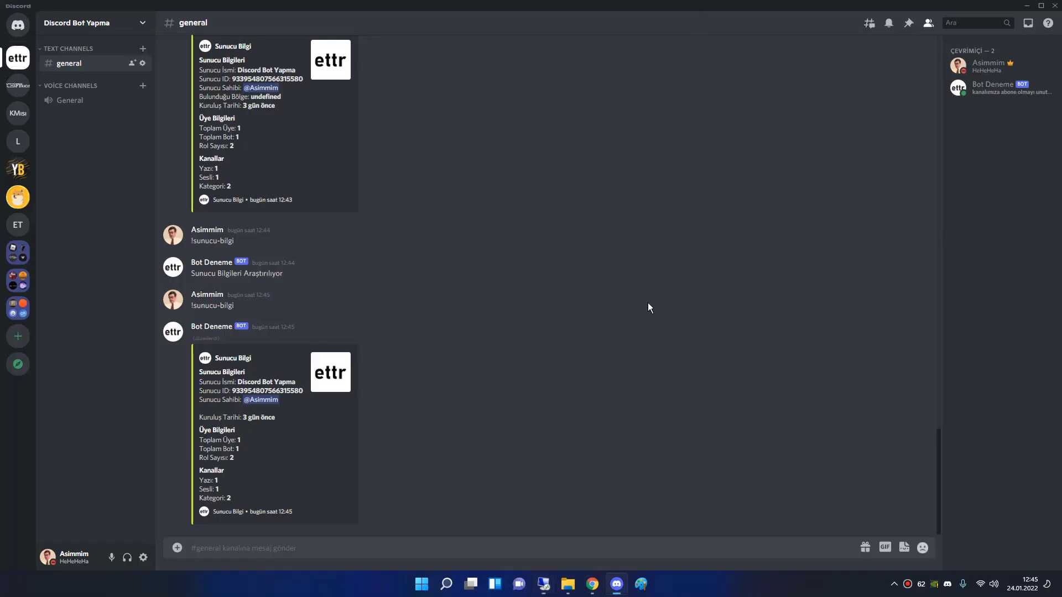
Switch to Chrome, close the Google Chrome Web Tarayıcısı page and dismiss the downloads bar, keeping the EC2 connection page open.
{"action": "left_click", "coordinate": [592, 584]}
{"action": "left_click", "coordinate": [116, 9]}
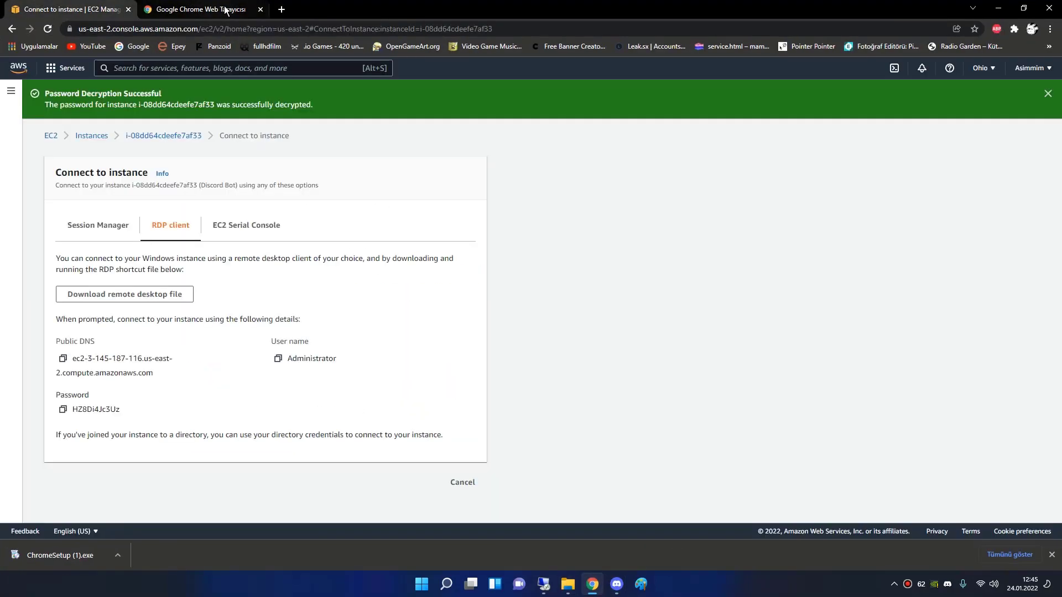
{"action": "left_click", "coordinate": [260, 10]}
{"action": "left_click", "coordinate": [1053, 555]}
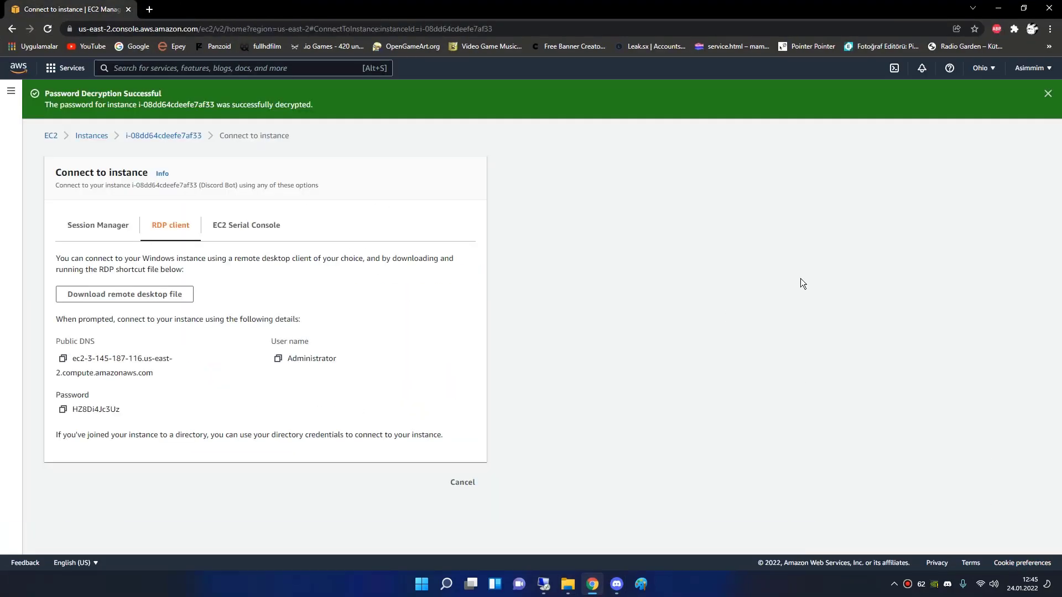